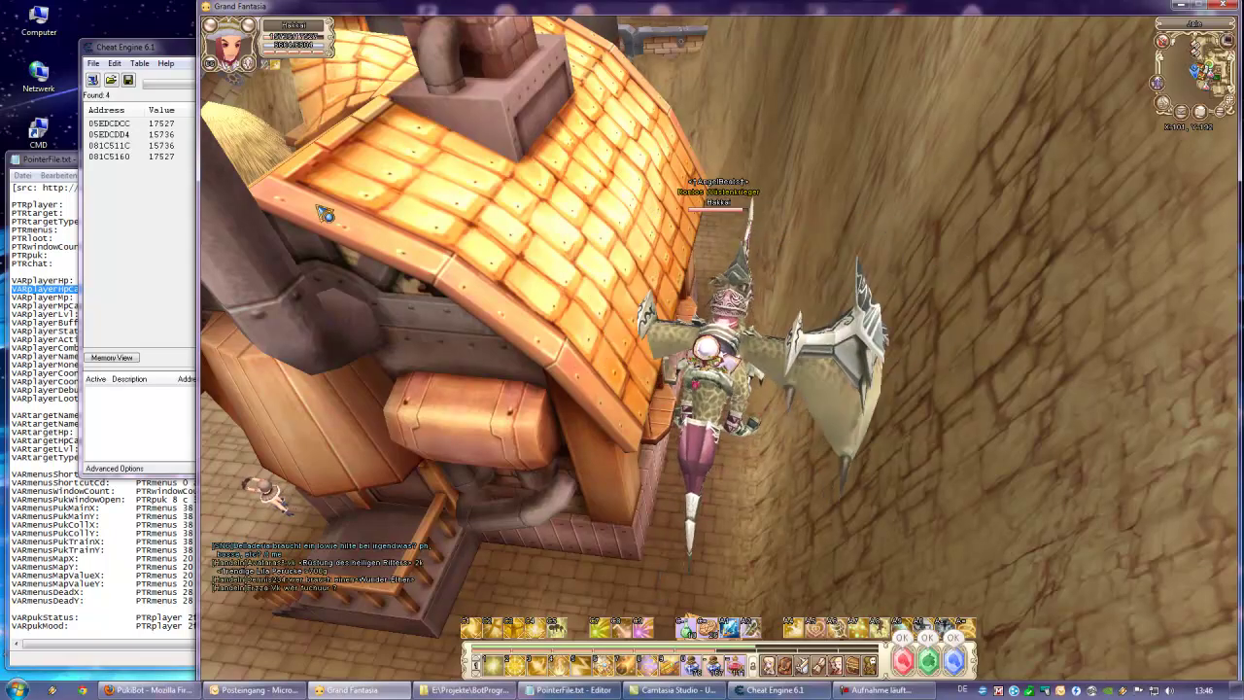
- In PointerFile.txt, select PTRplayer on the VARpukStatus line and the VARplayerHp entry
{"action": "left_click", "coordinate": [57, 238]}
{"action": "scroll", "coordinate": [197, 354], "scroll_direction": "down", "scroll_amount": 2}
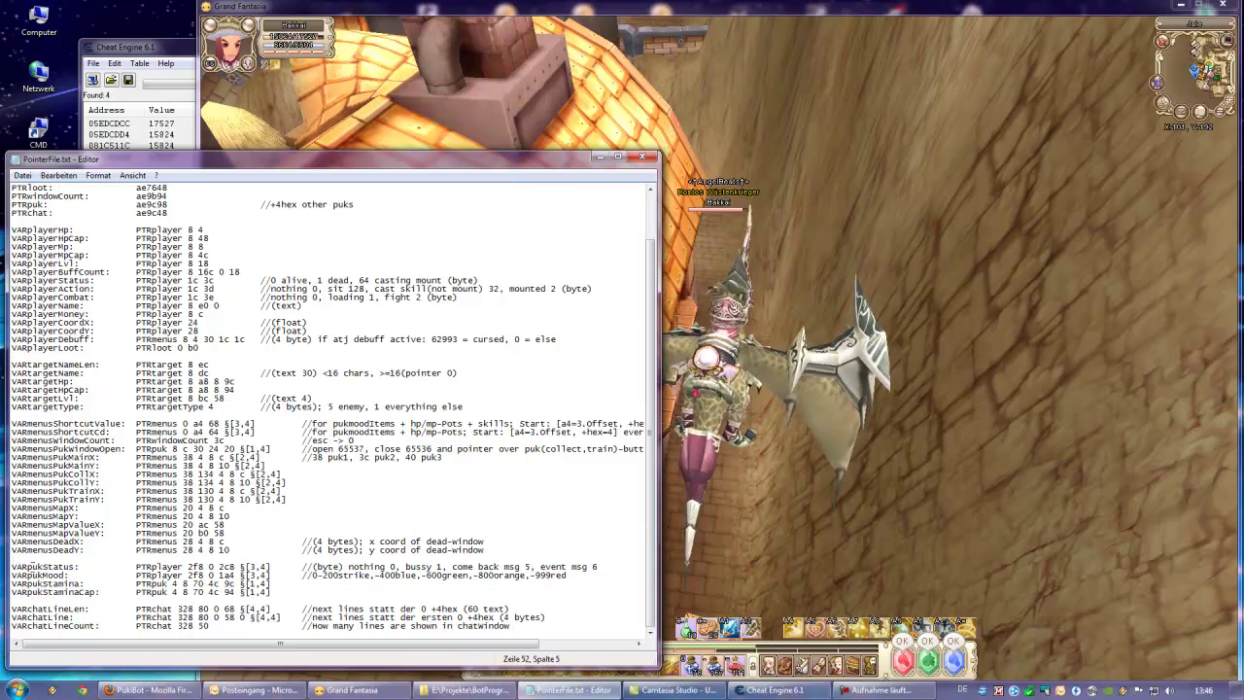
{"action": "left_click_drag", "start_coordinate": [29, 565], "coordinate": [46, 566]}
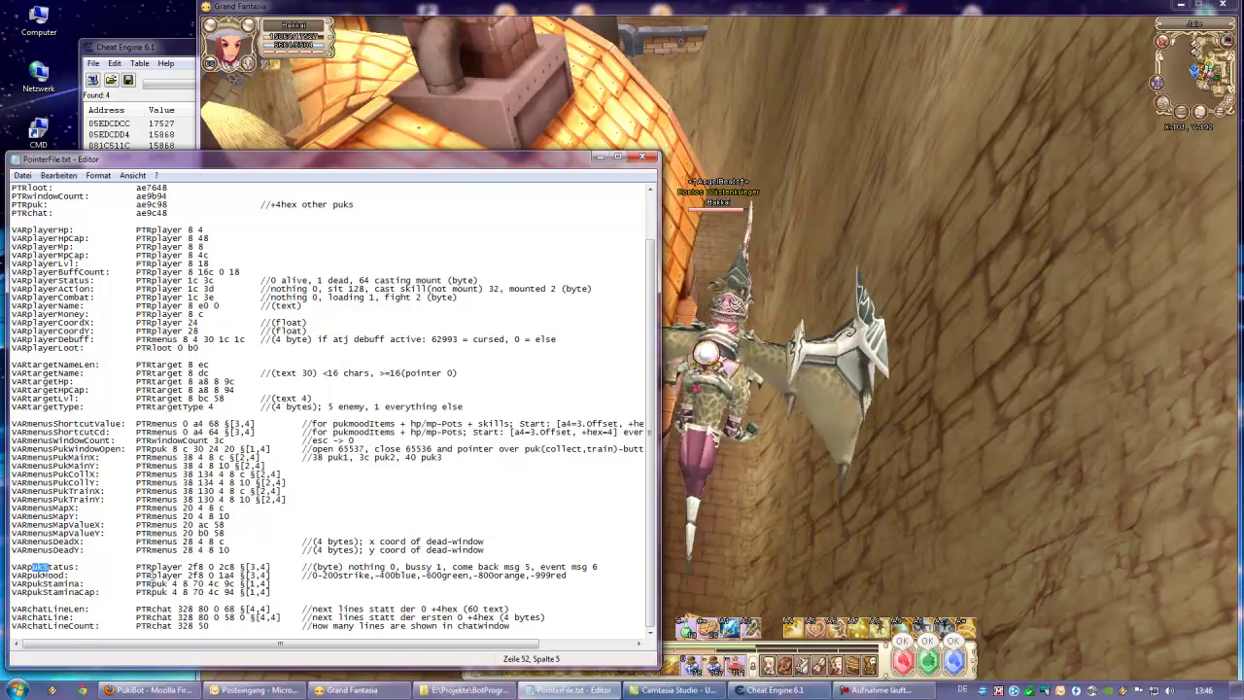
{"action": "double_click", "coordinate": [159, 566]}
{"action": "scroll", "coordinate": [180, 449], "scroll_direction": "up", "scroll_amount": 2}
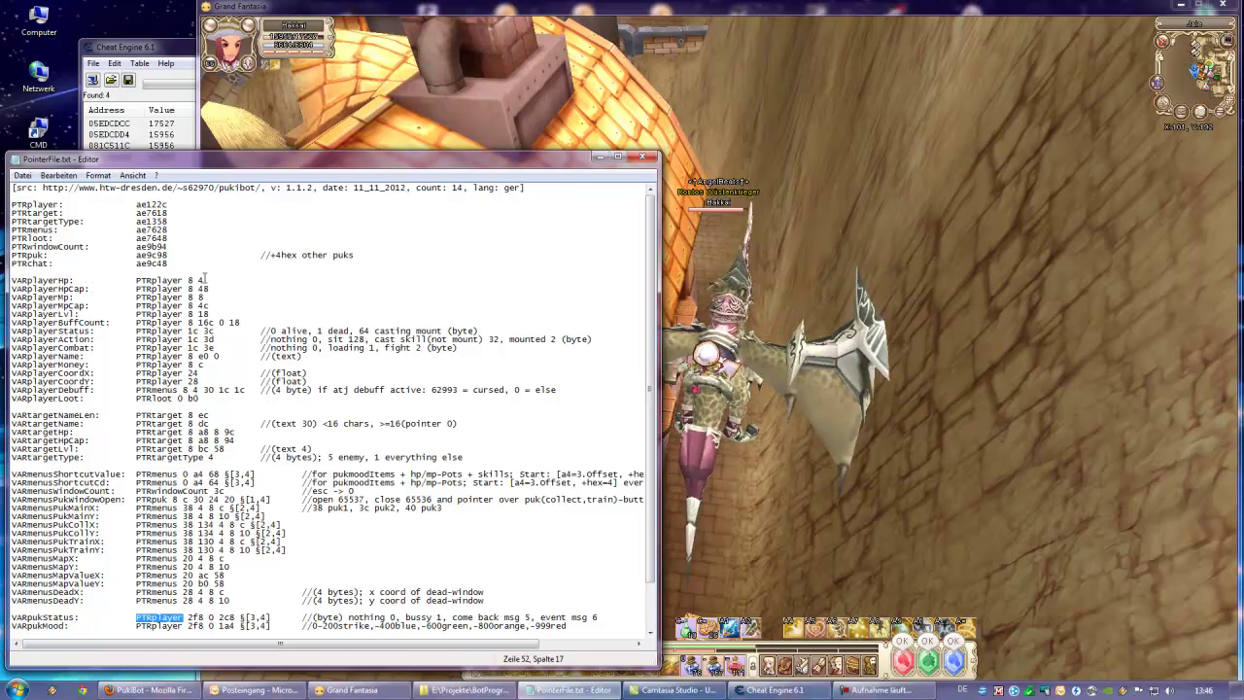
{"action": "left_click_drag", "start_coordinate": [204, 280], "coordinate": [45, 281]}
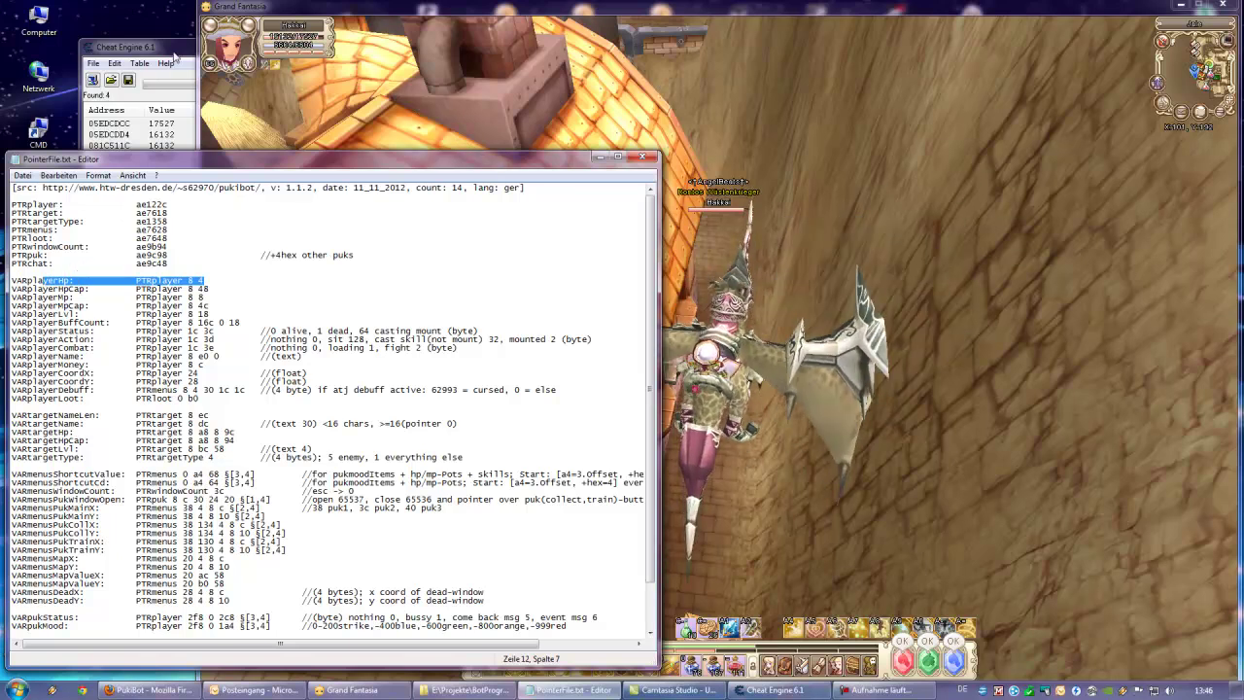
- Reposition the Cheat Engine window and toggle the game's character panel
{"action": "left_click_drag", "start_coordinate": [175, 49], "coordinate": [128, 25]}
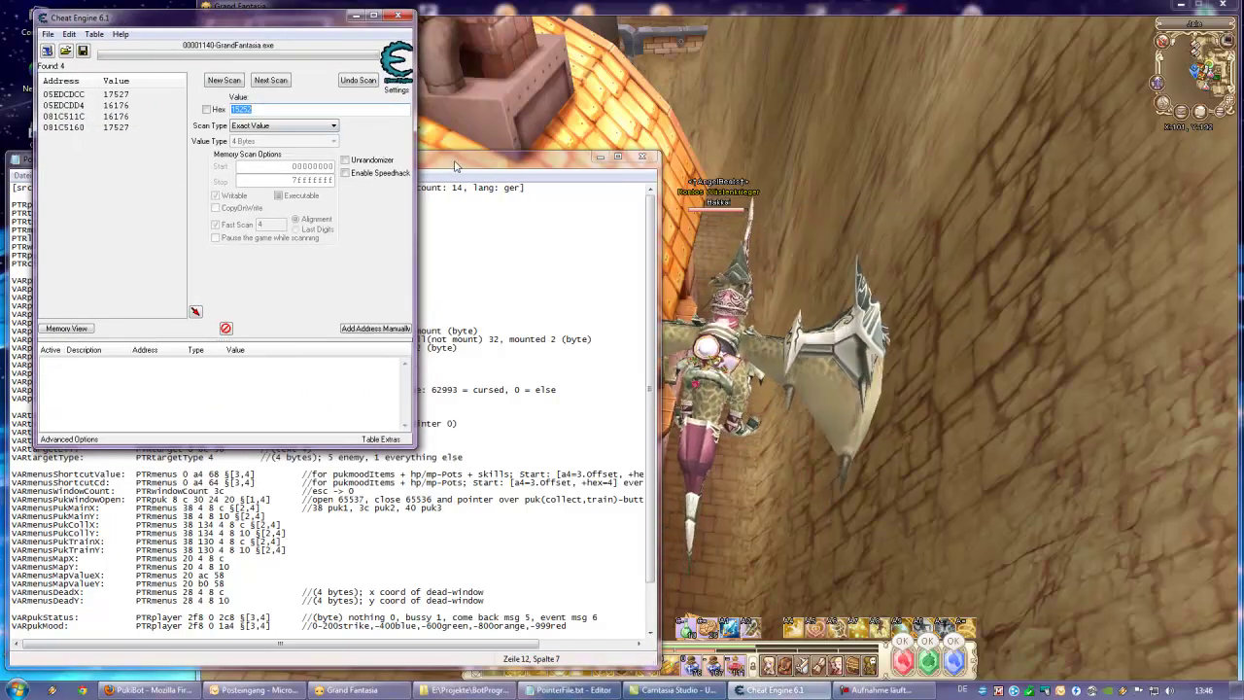
{"action": "left_click", "coordinate": [455, 168]}
{"action": "left_click_drag", "start_coordinate": [290, 17], "coordinate": [333, 97]}
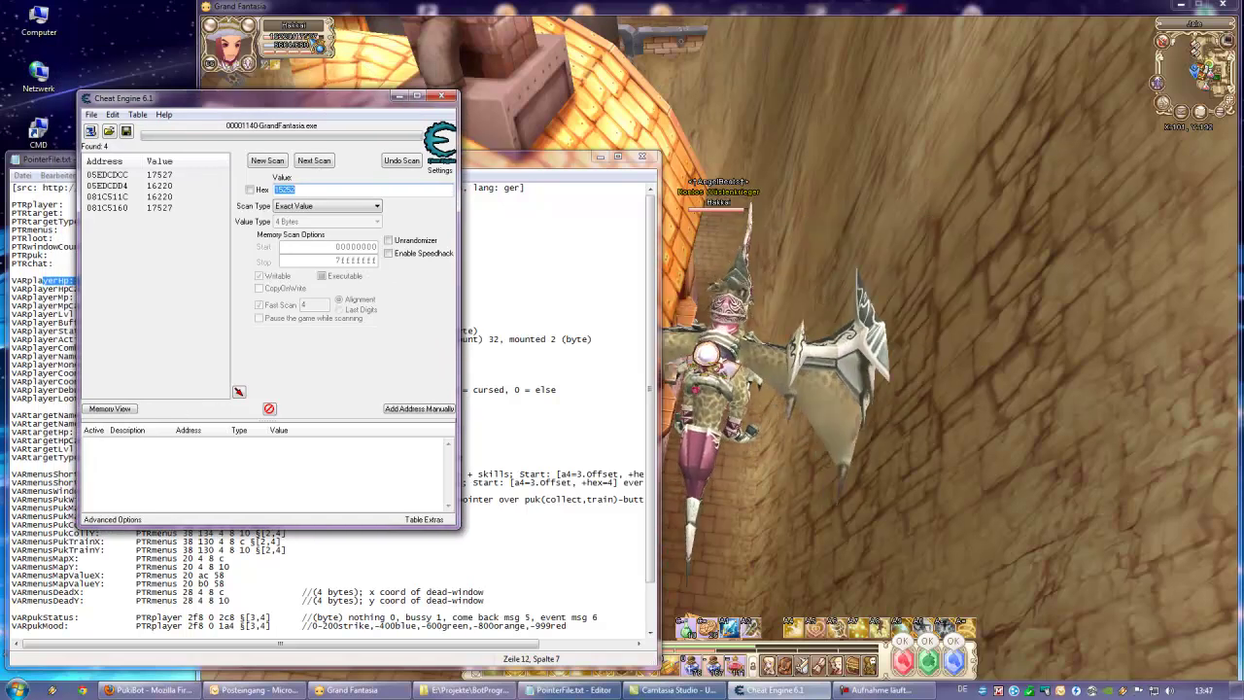
{"action": "left_click", "coordinate": [851, 252]}
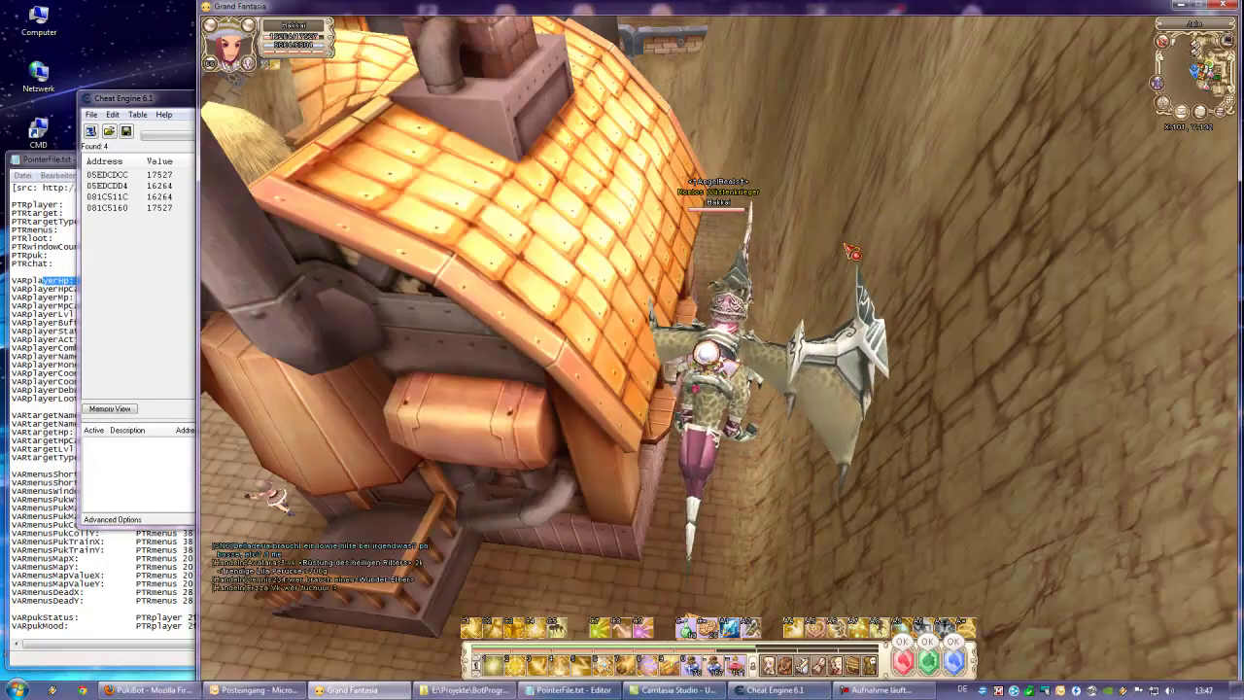
{"action": "key", "text": "c"}
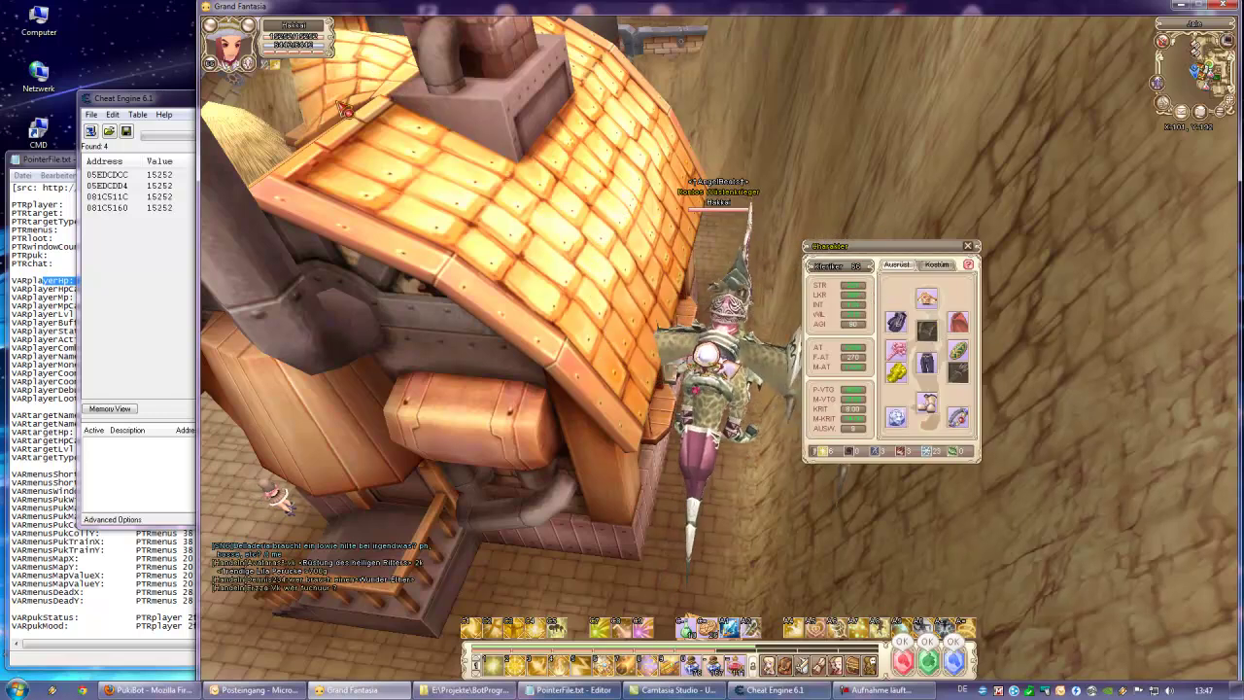
{"action": "key", "text": "c"}
{"action": "key", "text": "alt+Tab"}
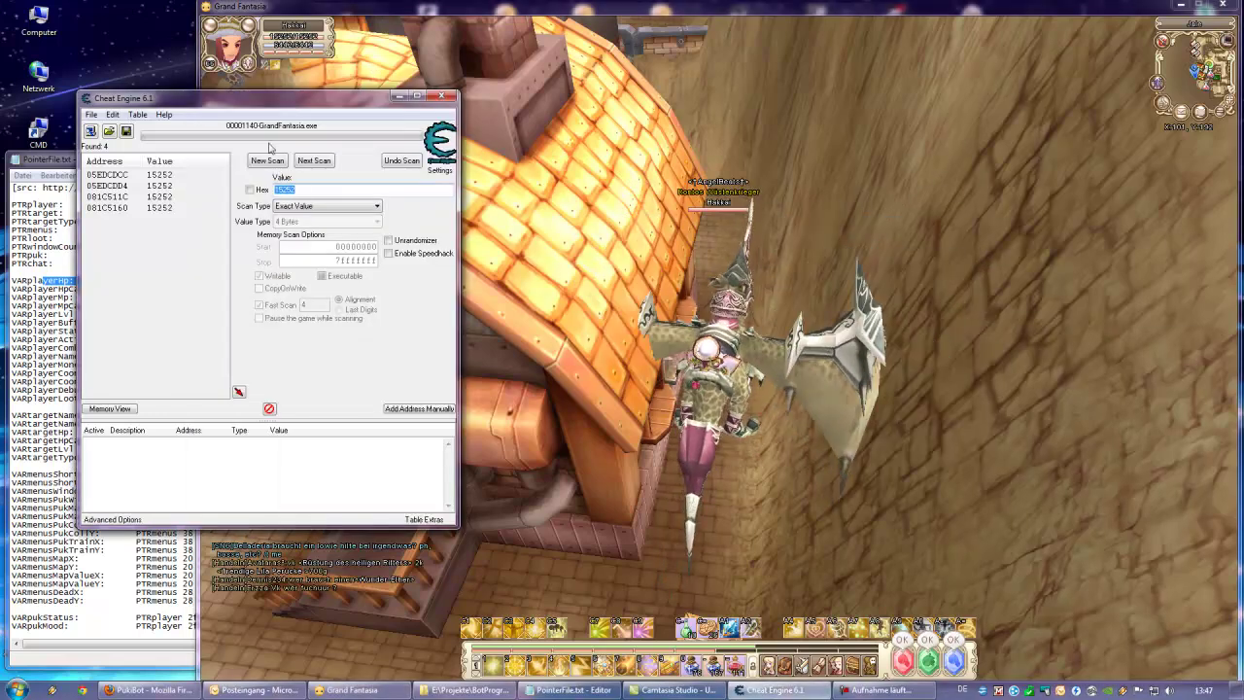
- First-scan for 15252, change equipment in-game, then next-scan for 14000
{"action": "left_click", "coordinate": [268, 160]}
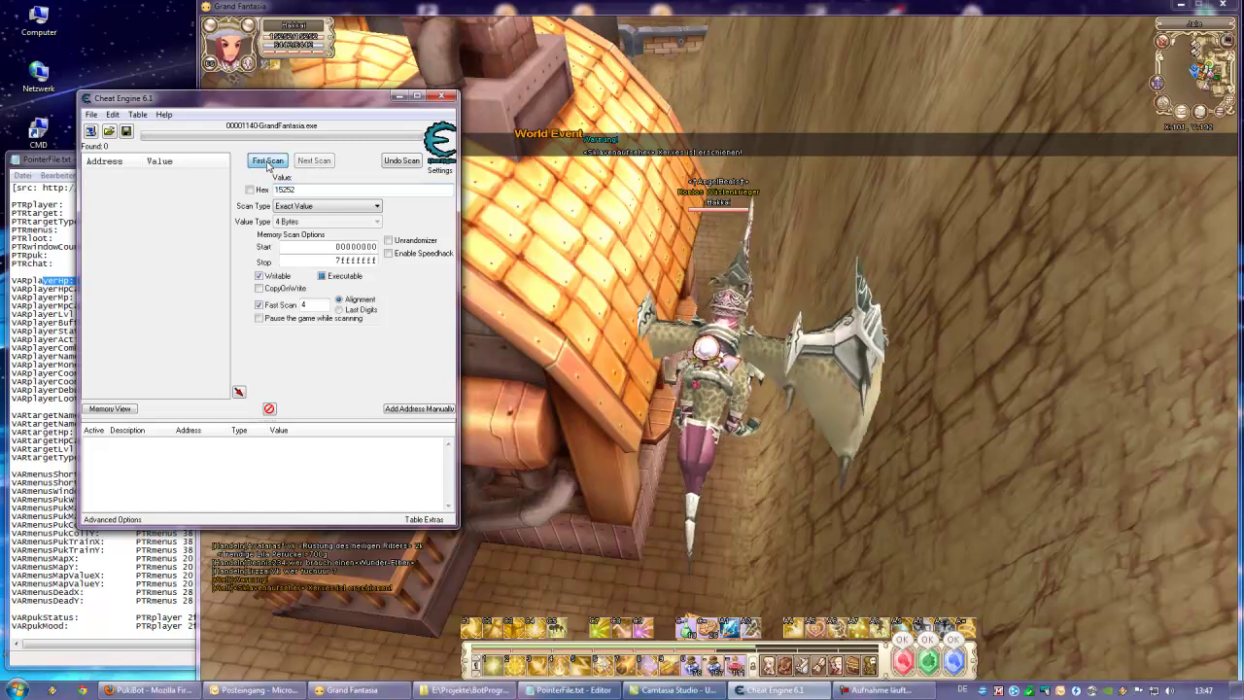
{"action": "left_click", "coordinate": [267, 160]}
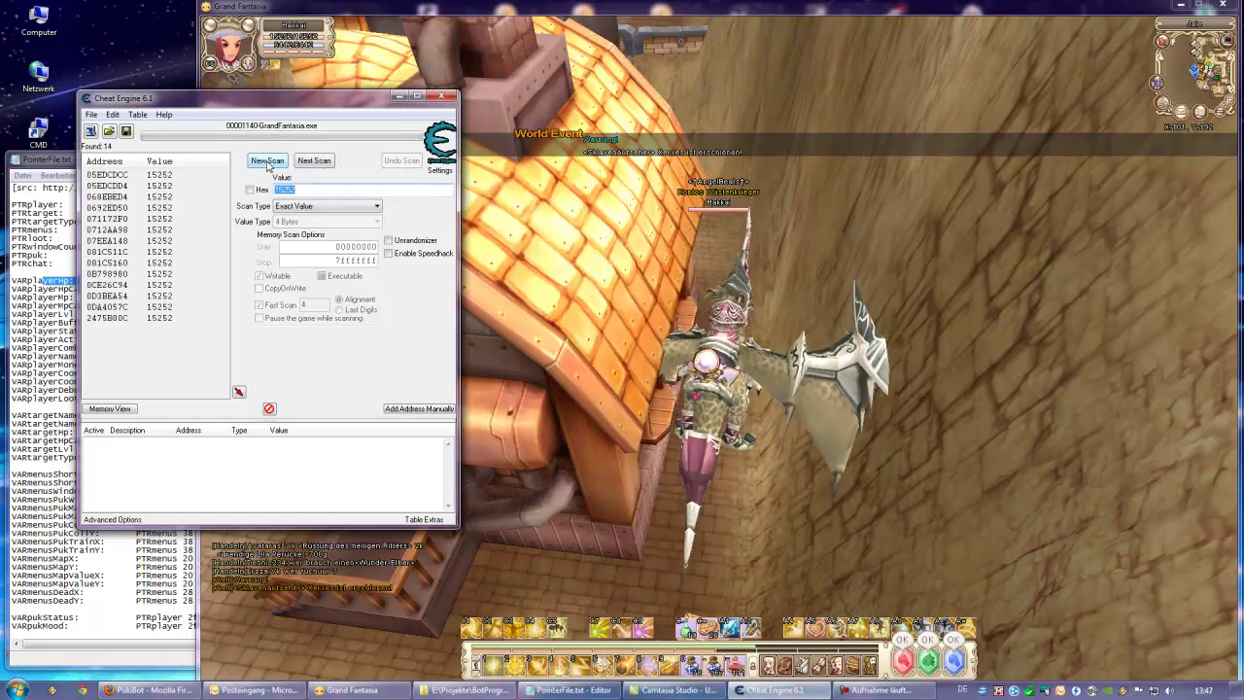
{"action": "left_click_drag", "start_coordinate": [268, 97], "coordinate": [333, 100]}
{"action": "left_click", "coordinate": [666, 283]}
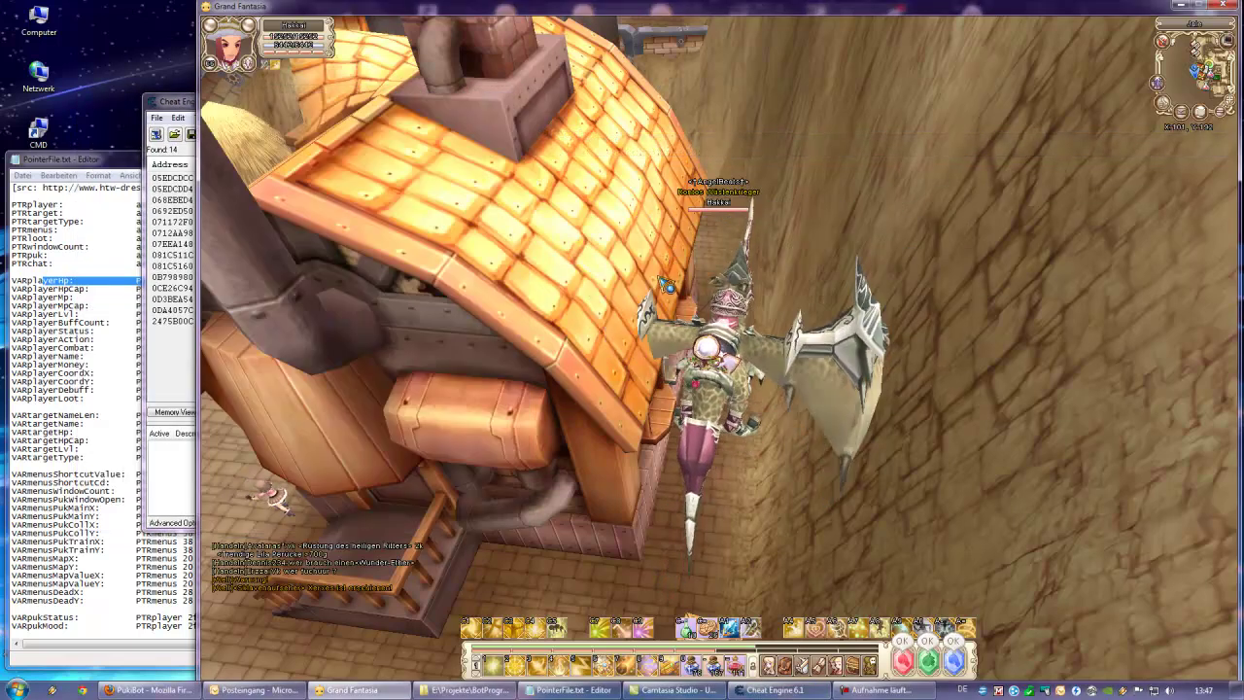
{"action": "key", "text": "c"}
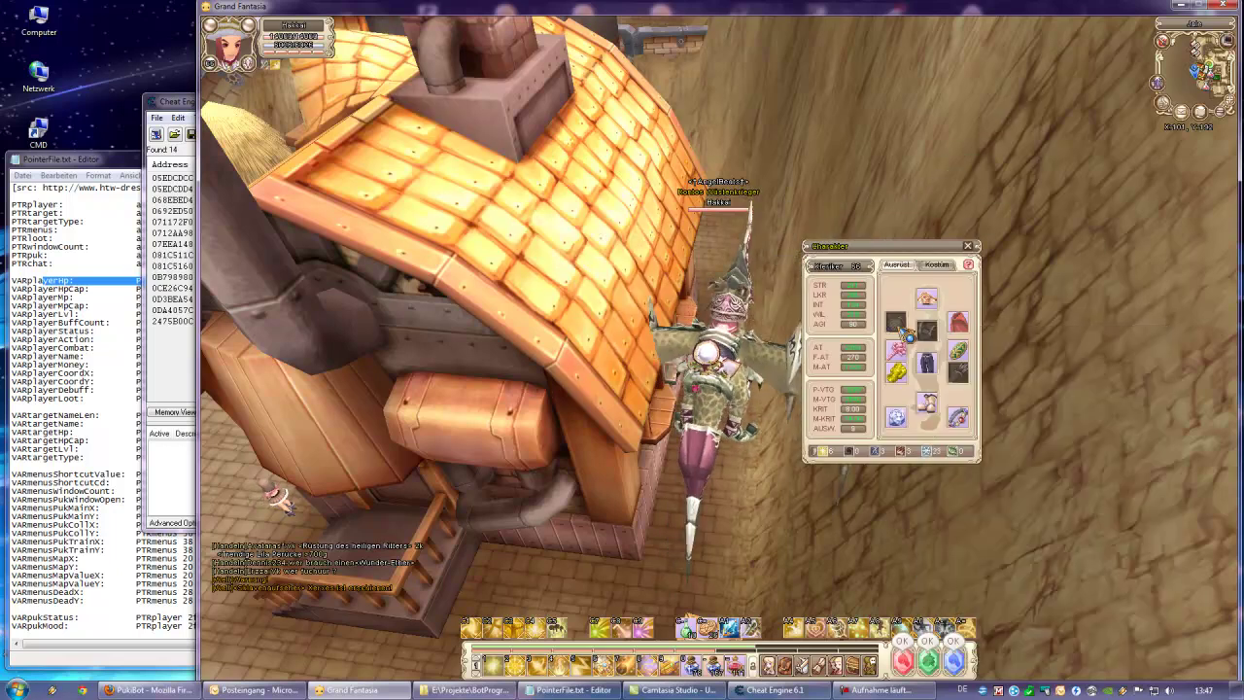
{"action": "left_click", "coordinate": [193, 97]}
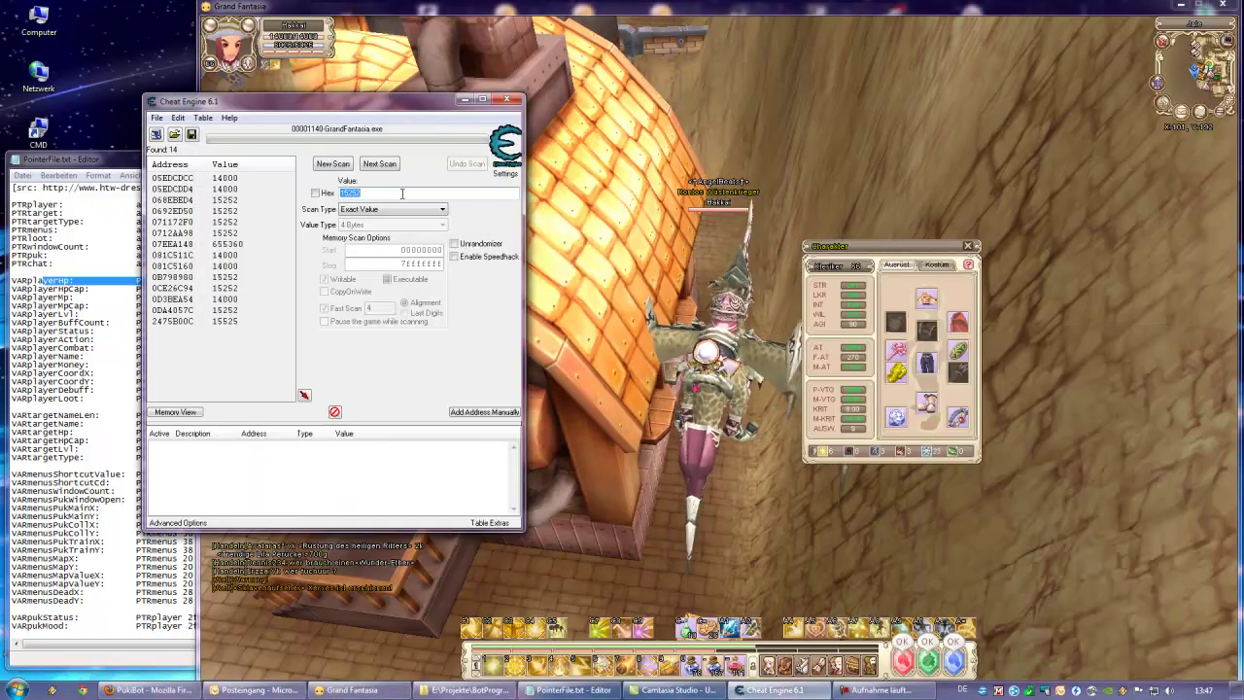
{"action": "type", "text": "14000"}
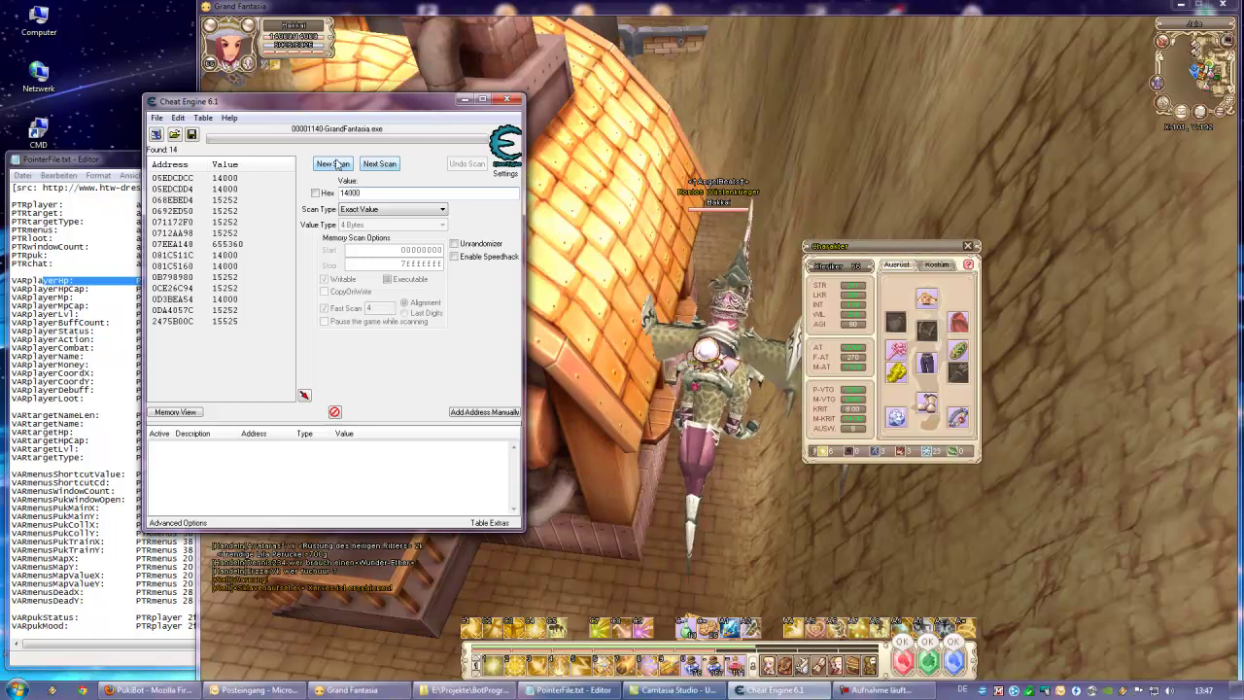
{"action": "left_click", "coordinate": [380, 165]}
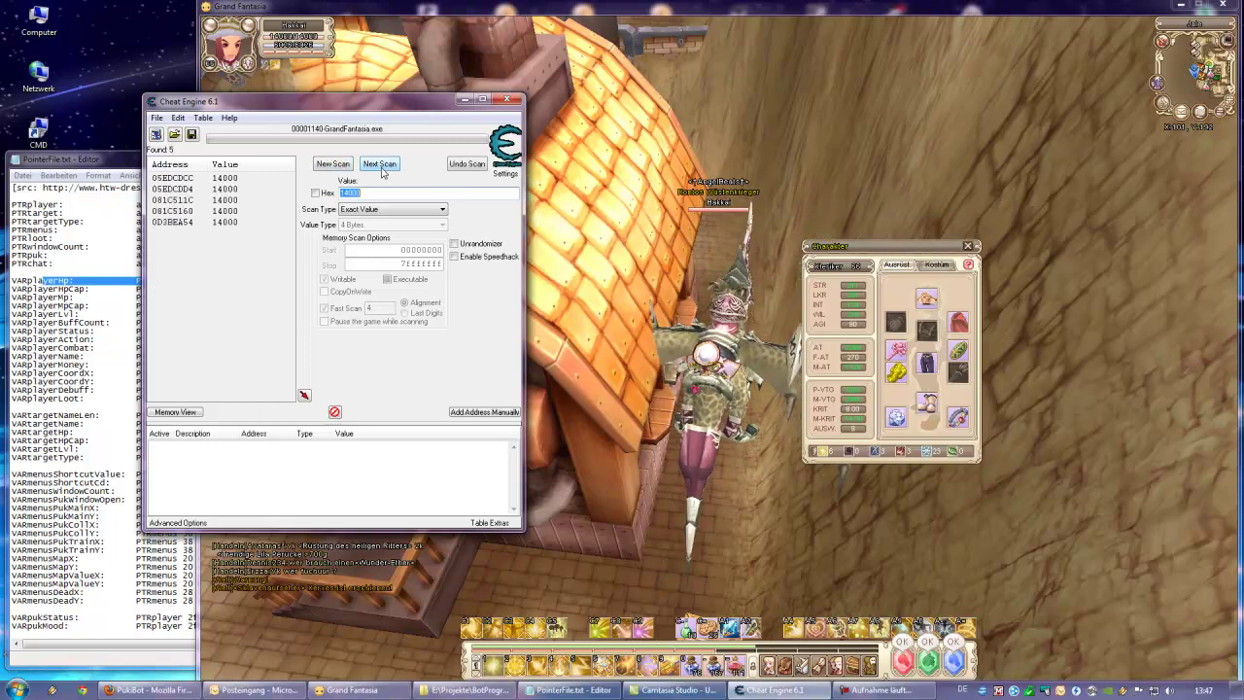
{"action": "left_click", "coordinate": [553, 397]}
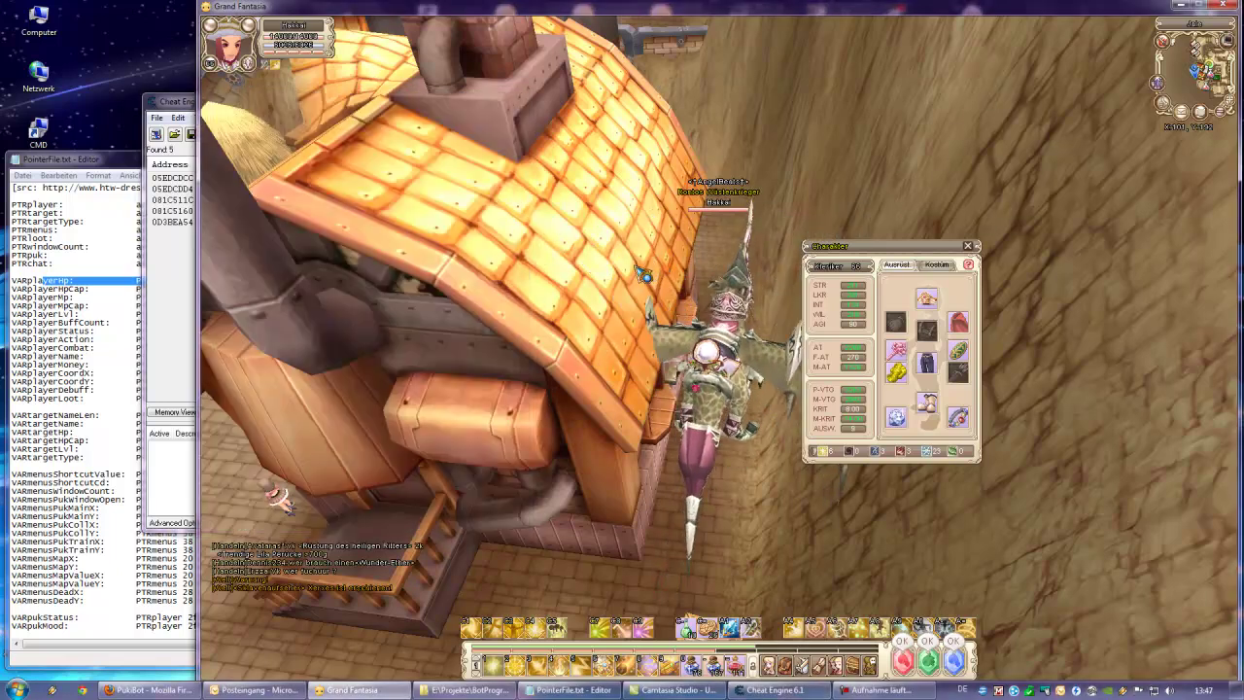
- In the game, open the backpack and equip the held item in the weapon slot
{"action": "left_click_drag", "start_coordinate": [163, 96], "coordinate": [19, 47]}
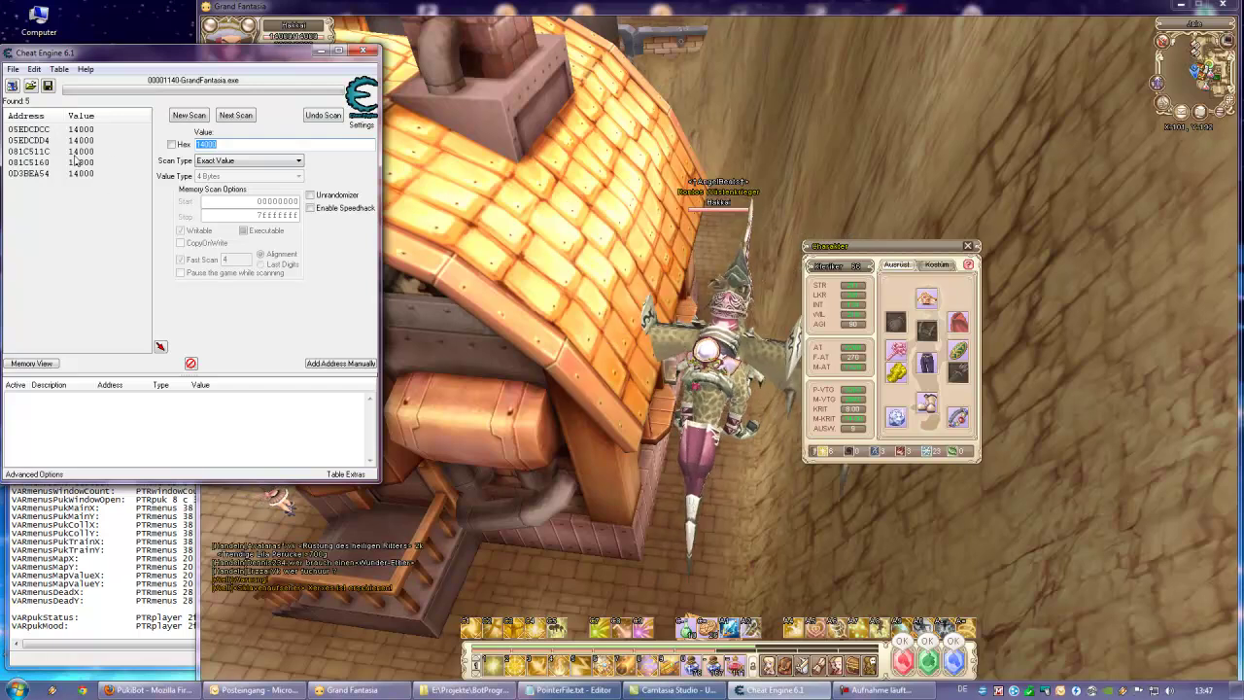
{"action": "left_click", "coordinate": [693, 281]}
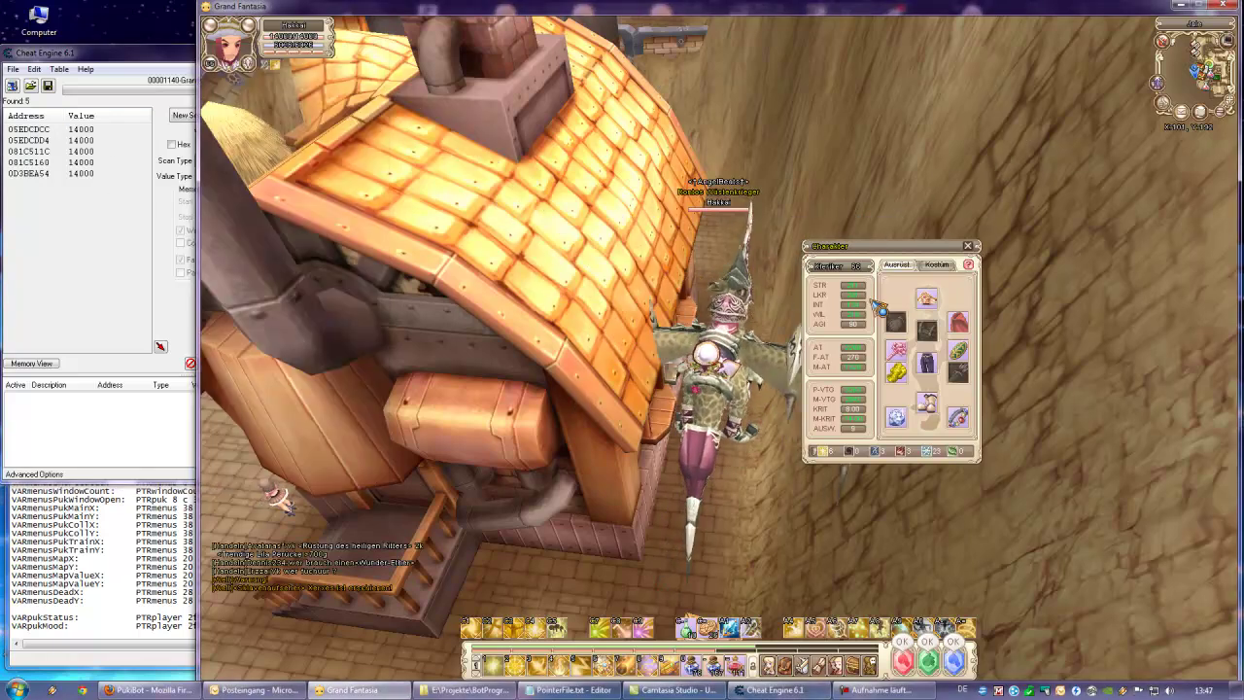
{"action": "key", "text": "b"}
{"action": "left_click", "coordinate": [896, 320]}
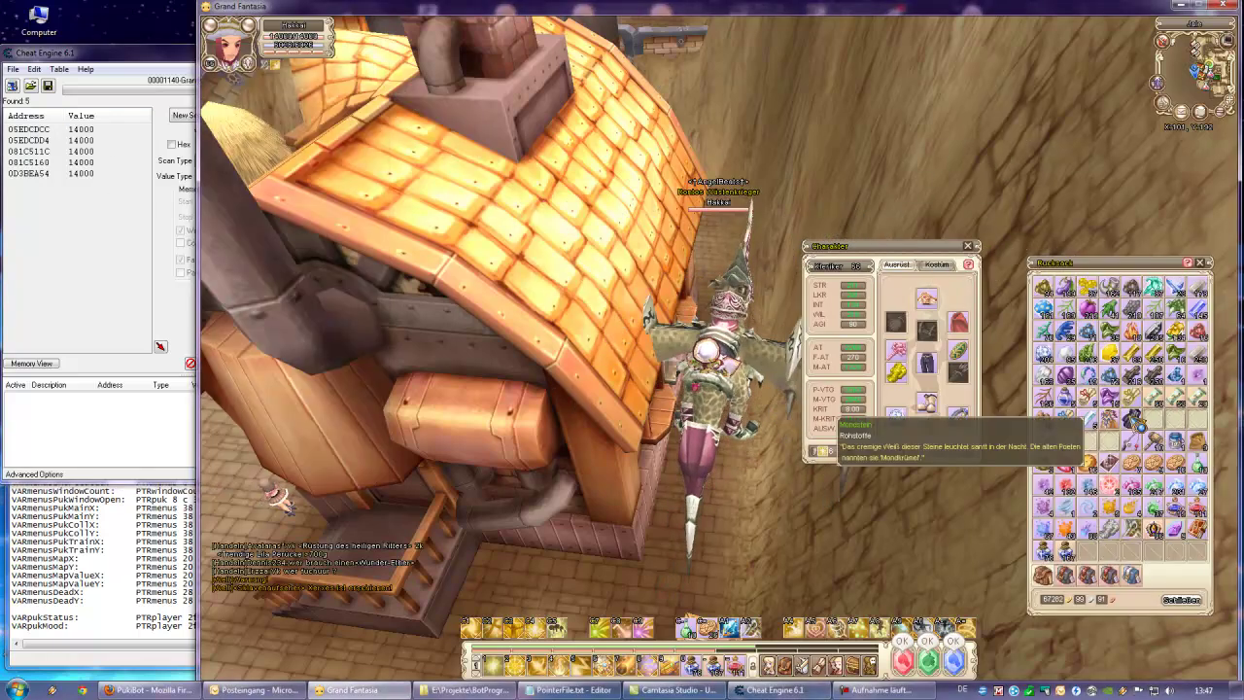
- Add results 05EDCDD4 and 081C511C to Cheat Engine's address list
{"action": "left_click", "coordinate": [96, 208]}
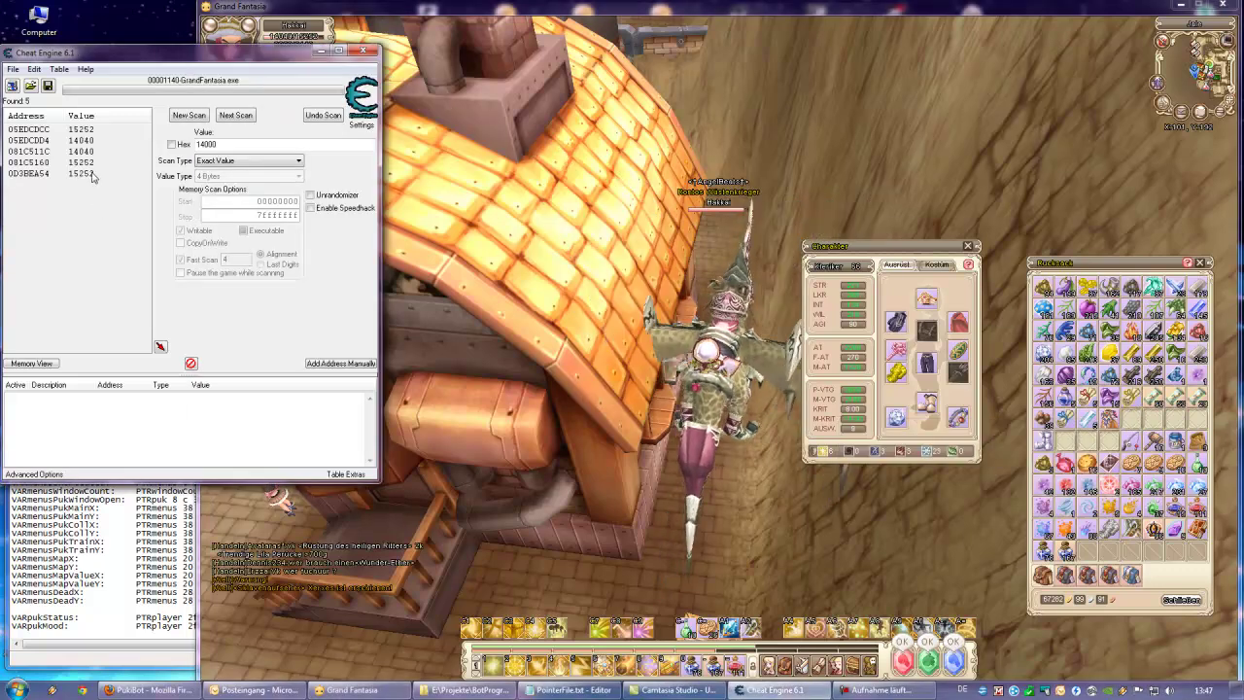
{"action": "left_click", "coordinate": [84, 142]}
{"action": "double_click", "coordinate": [84, 141]}
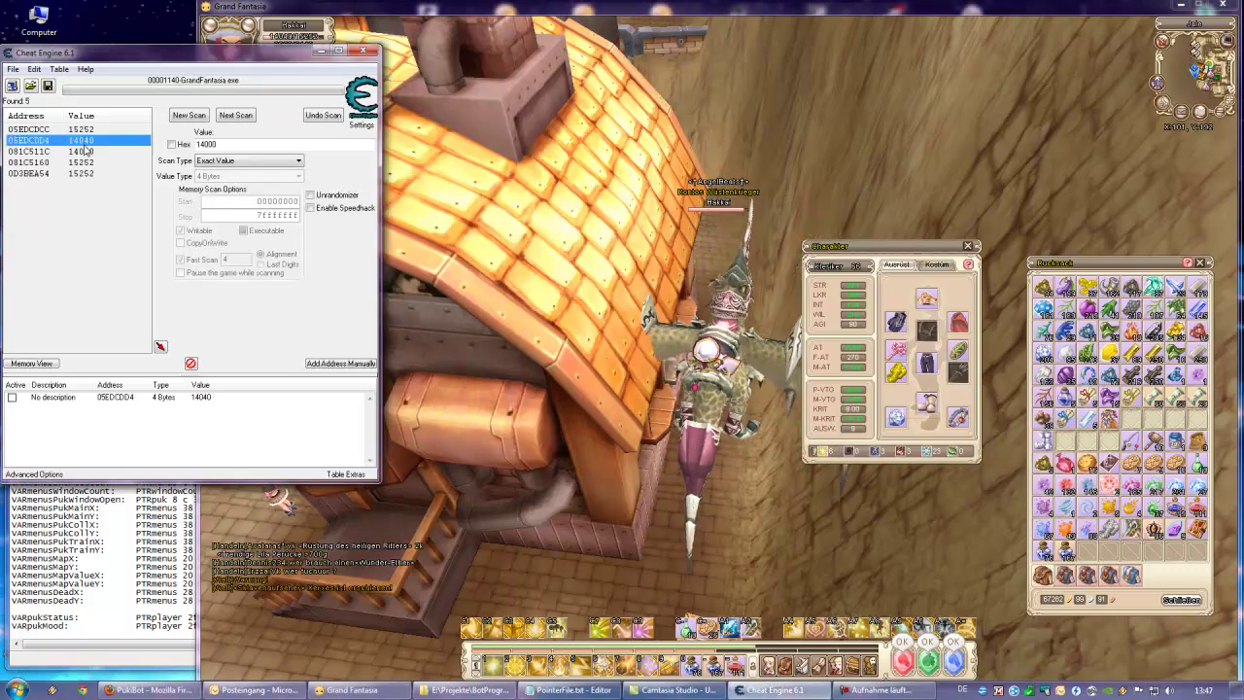
{"action": "double_click", "coordinate": [84, 152]}
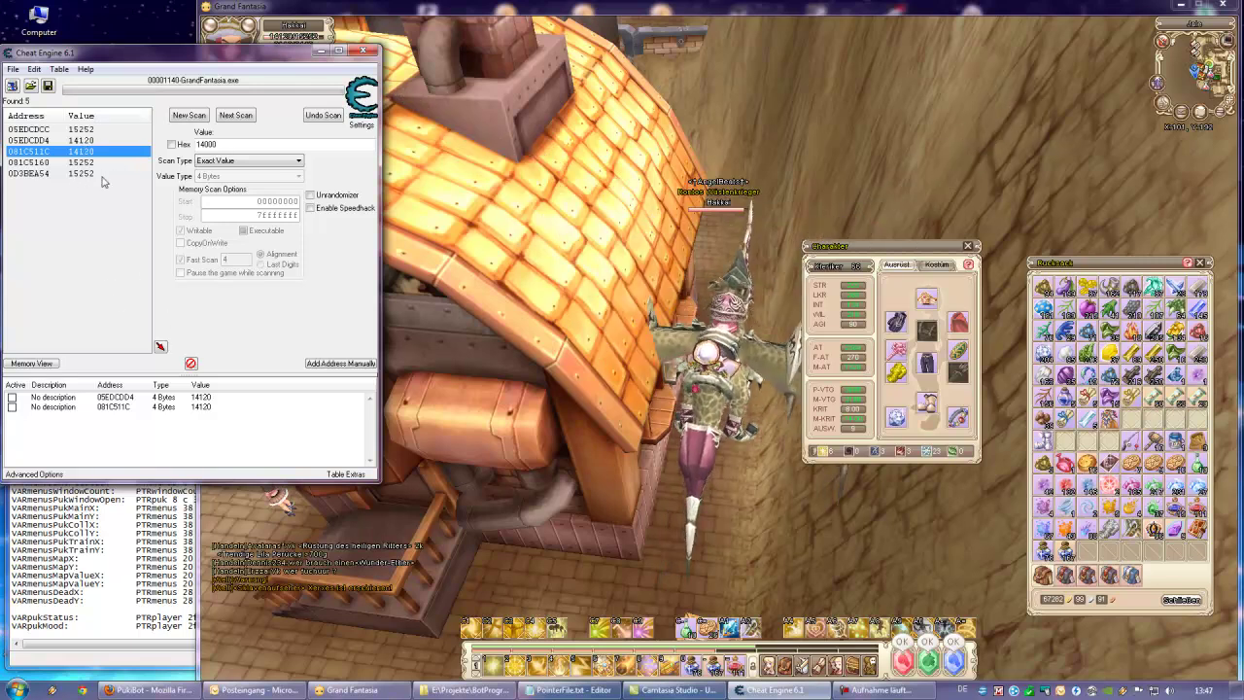
{"action": "left_click", "coordinate": [148, 399]}
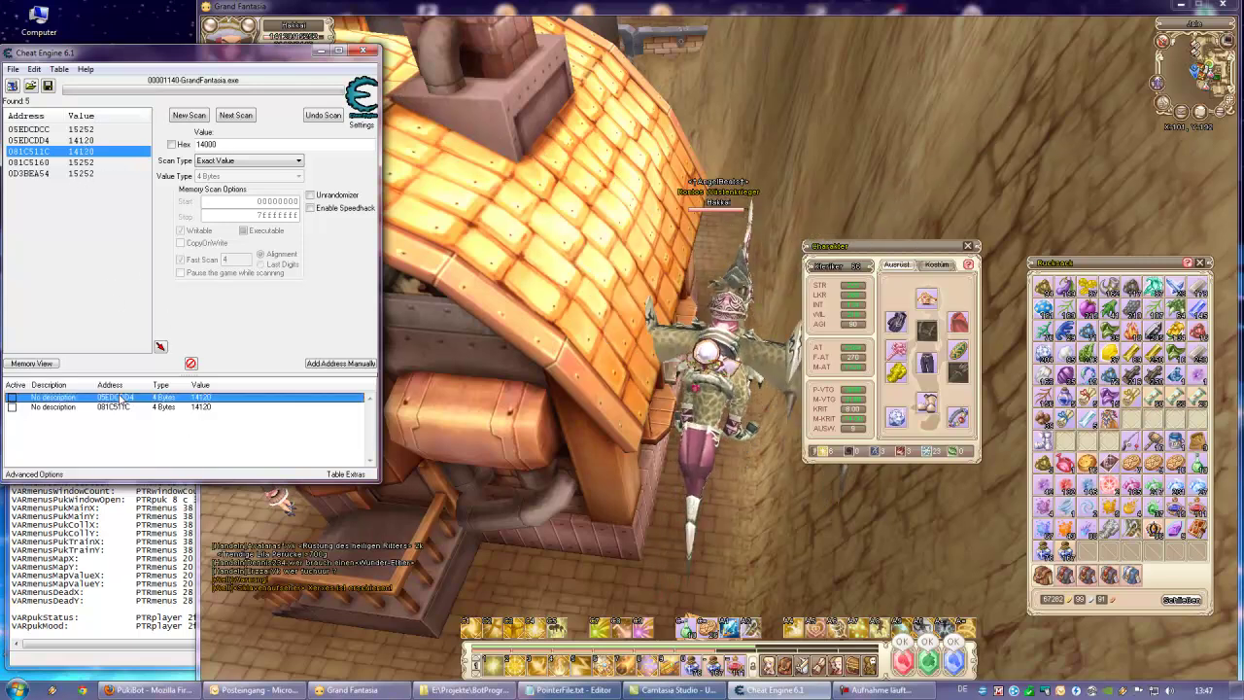
- Start a pointer scan on 05EDCDD4, saving results as 1.PTR over the existing file
{"action": "right_click", "coordinate": [120, 397]}
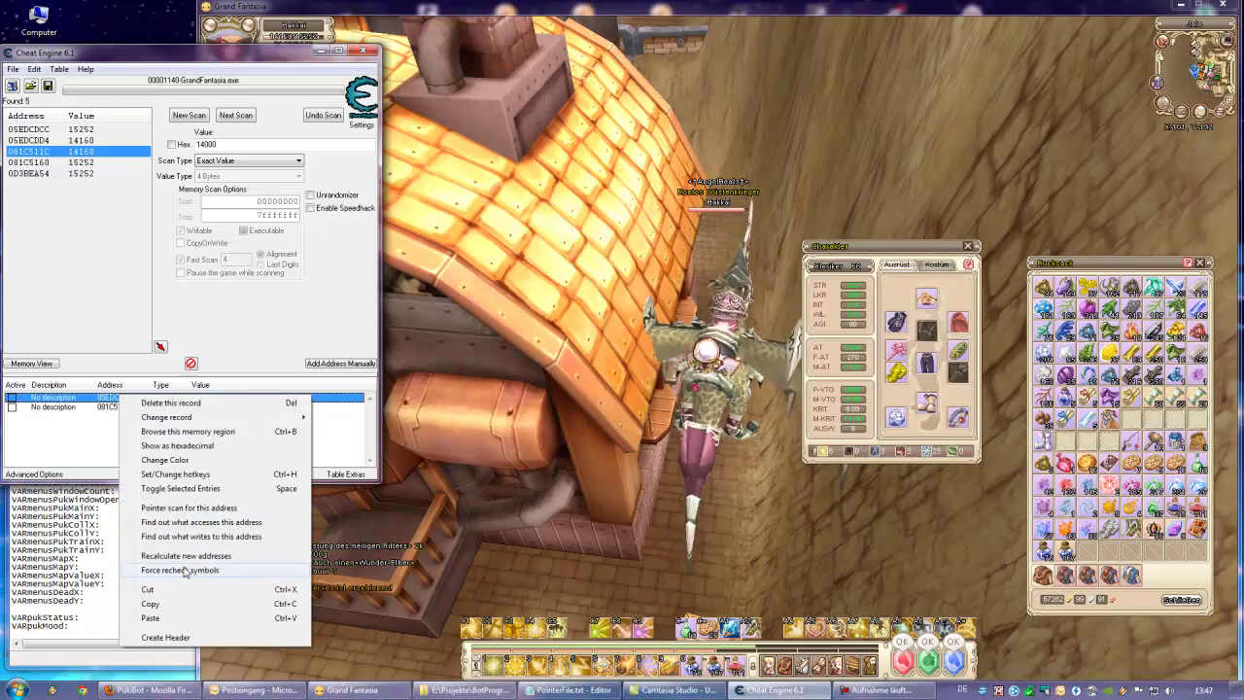
{"action": "left_click", "coordinate": [272, 506]}
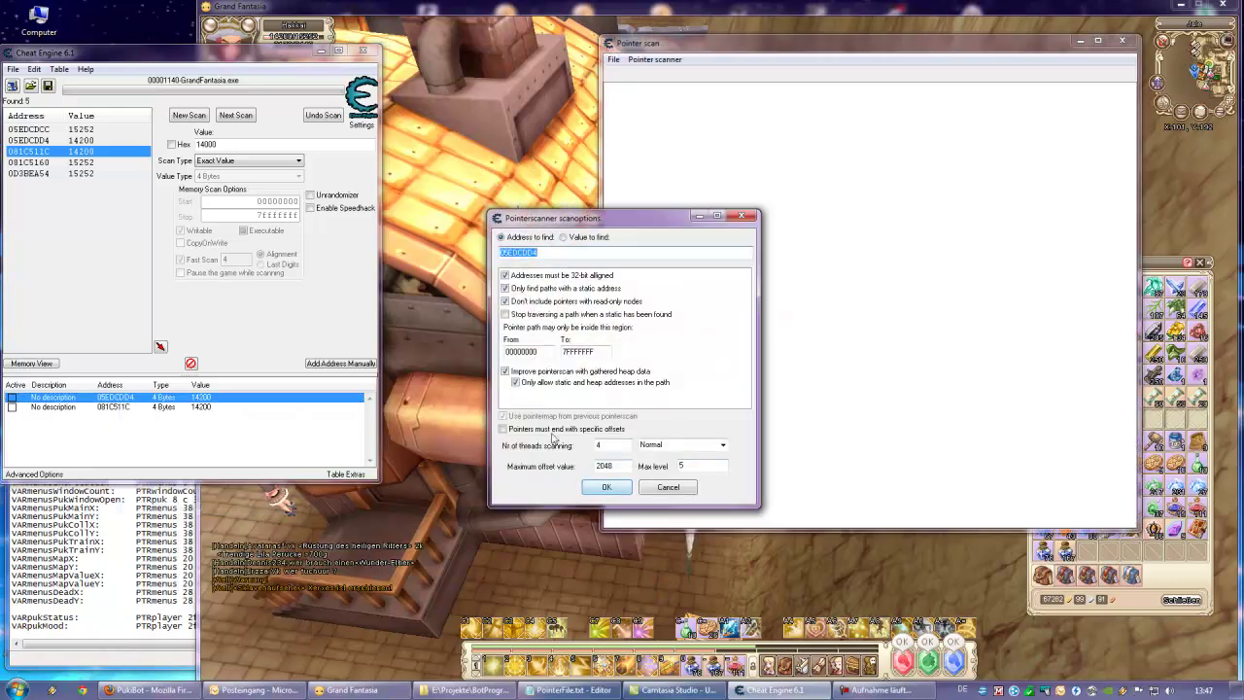
{"action": "left_click", "coordinate": [605, 486]}
{"action": "type", "text": "1"}
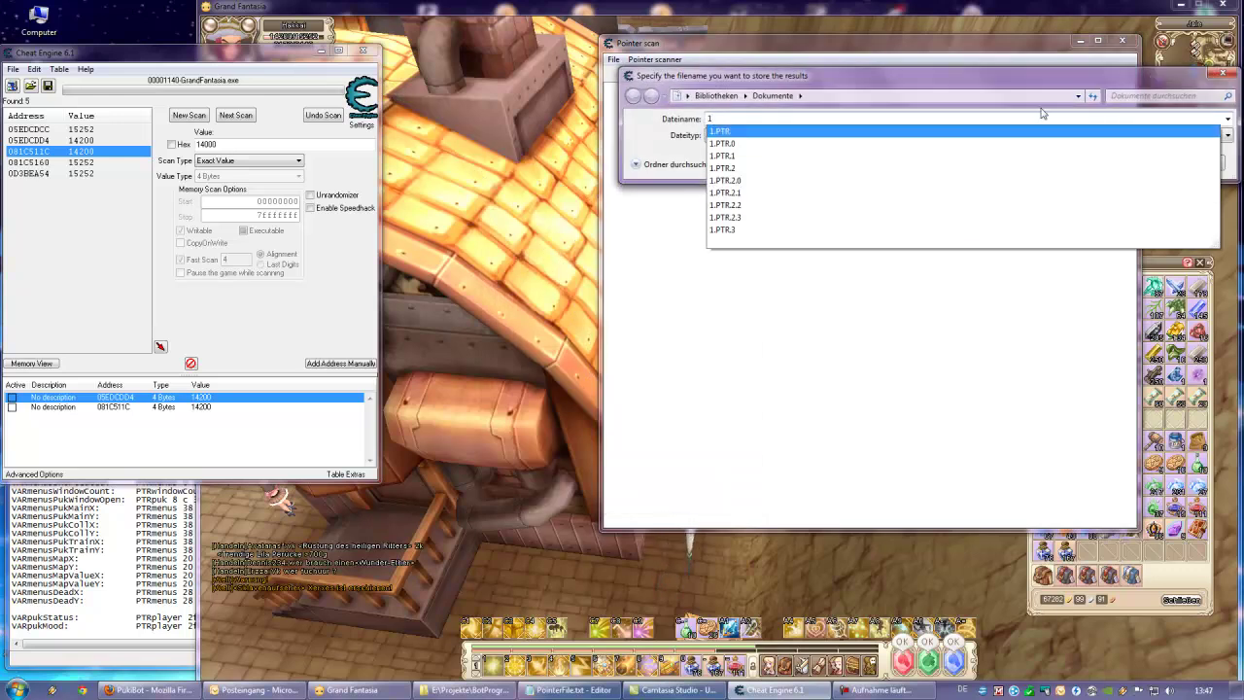
{"action": "left_click", "coordinate": [1136, 163]}
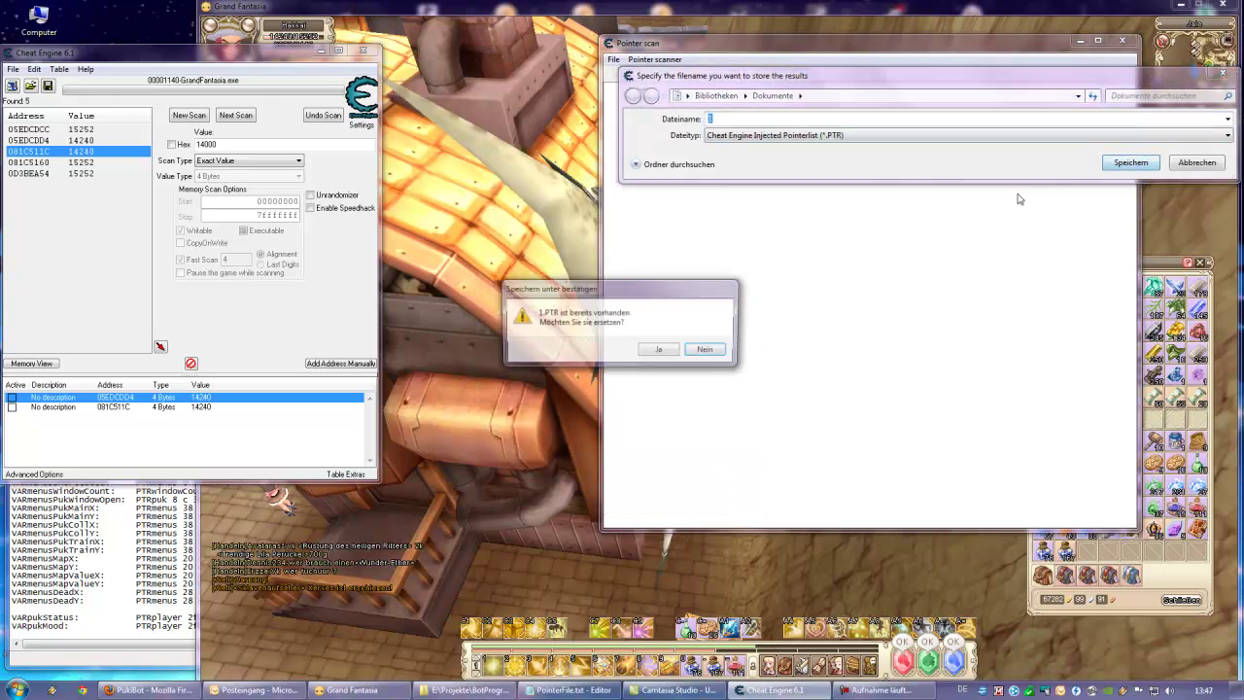
{"action": "left_click", "coordinate": [655, 350]}
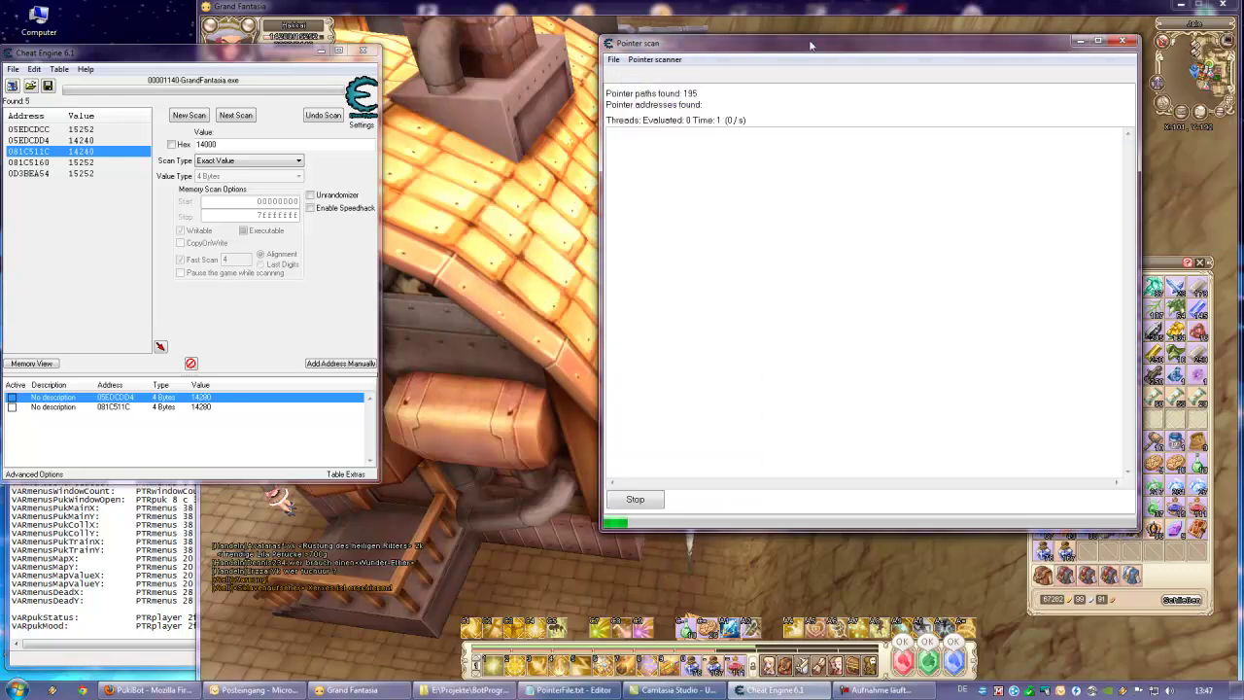
{"action": "left_click_drag", "start_coordinate": [670, 43], "coordinate": [542, 69]}
- Arrange PointerFile.txt and the pointer scan window while the scan runs, then return to Grand Fantasia
{"action": "left_click", "coordinate": [134, 516]}
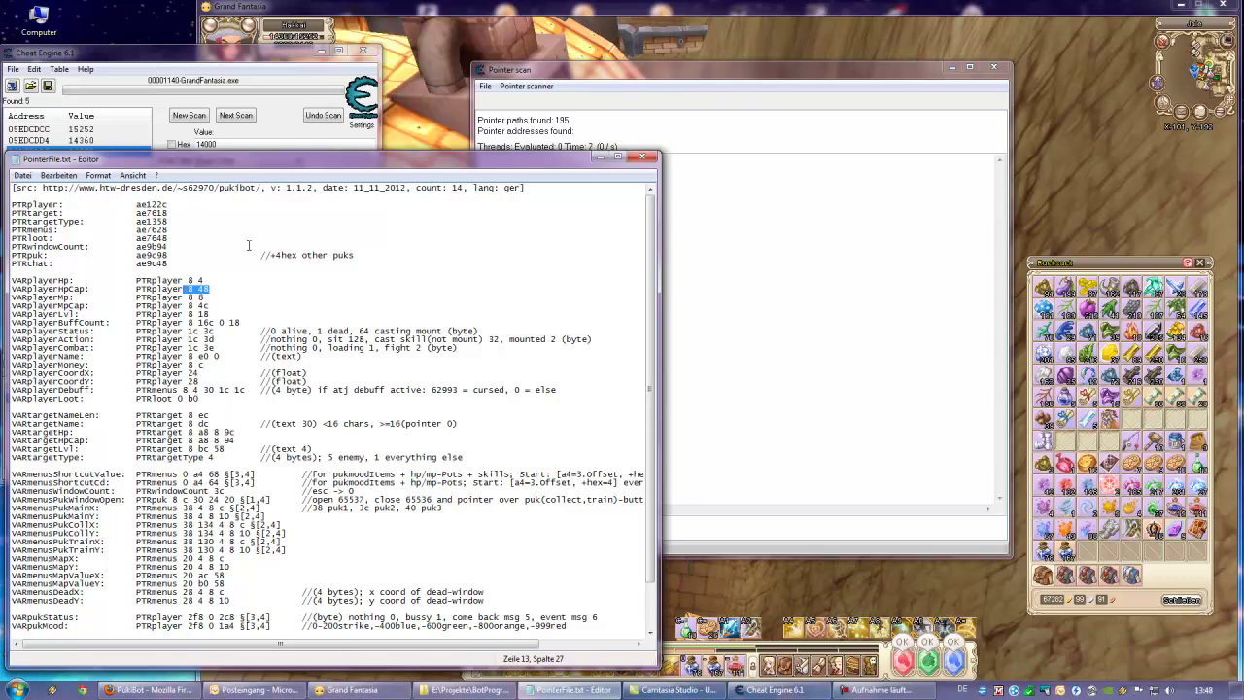
{"action": "left_click_drag", "start_coordinate": [344, 156], "coordinate": [363, 414]}
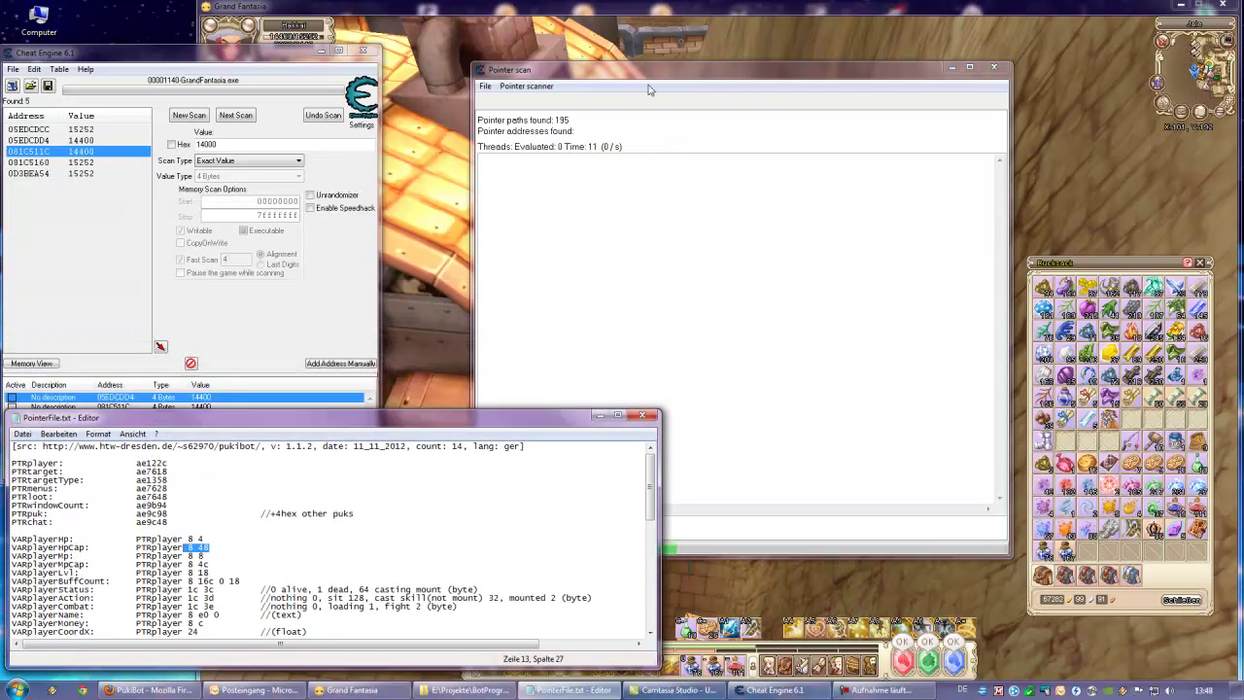
{"action": "left_click_drag", "start_coordinate": [657, 75], "coordinate": [715, 53]}
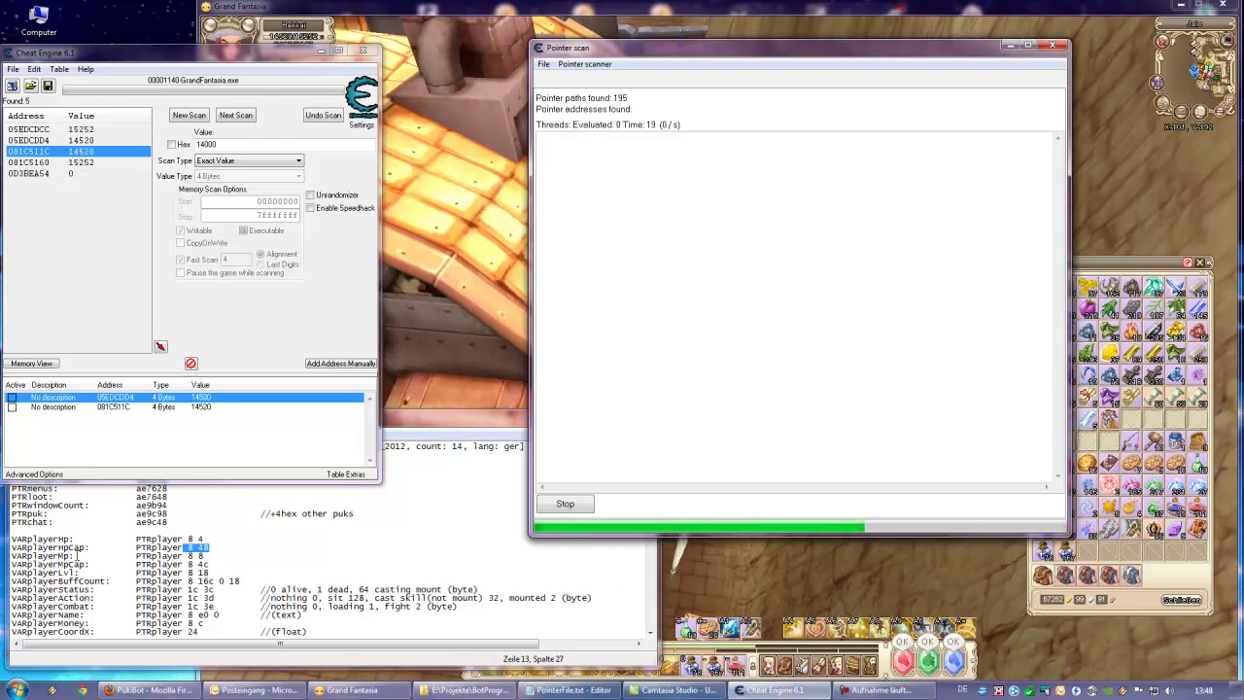
{"action": "left_click_drag", "start_coordinate": [184, 547], "coordinate": [136, 547]}
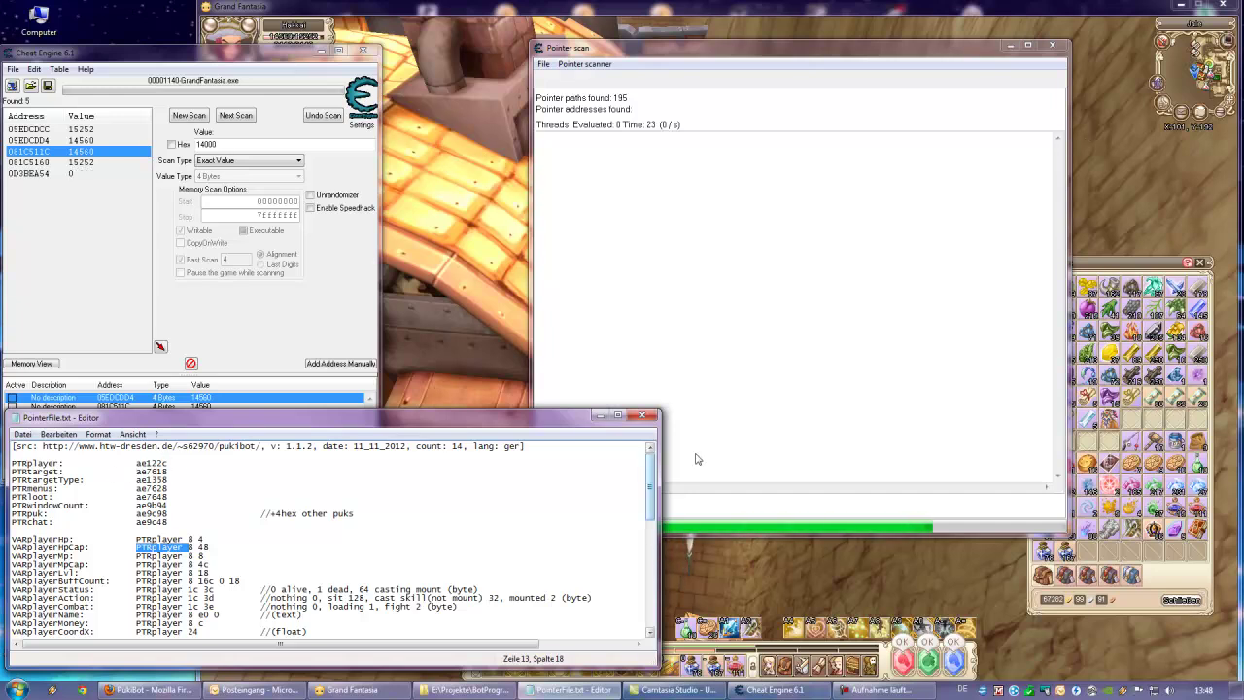
{"action": "left_click", "coordinate": [860, 56]}
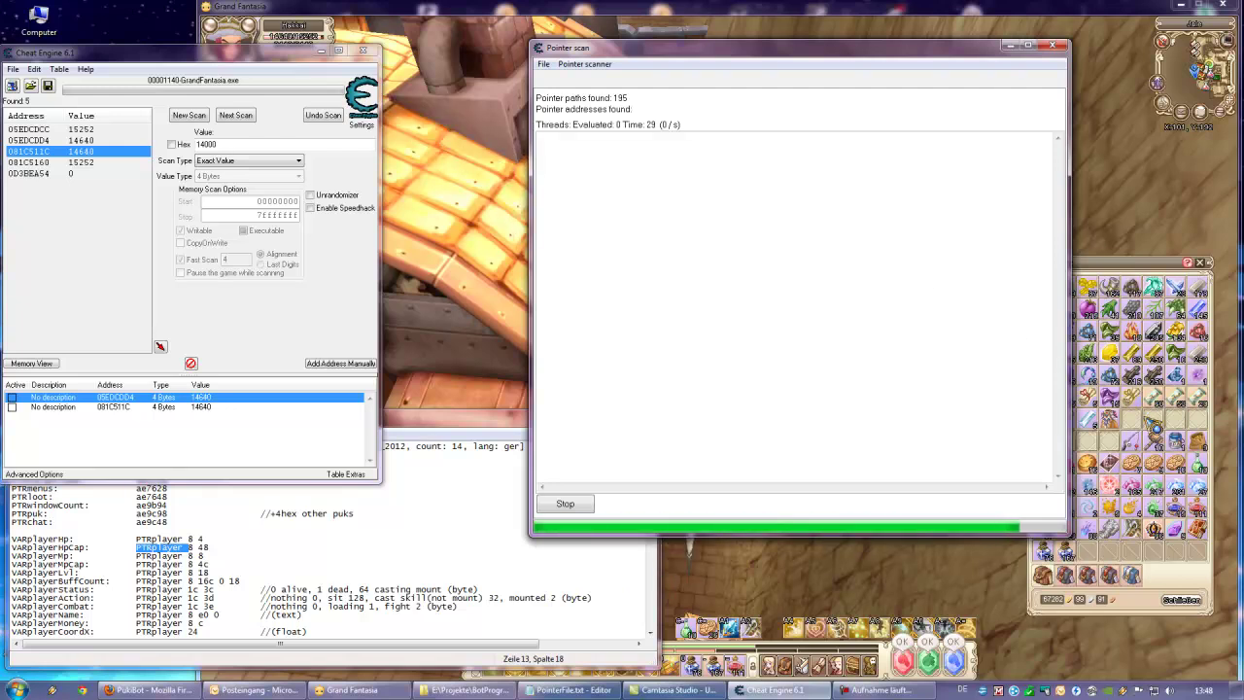
{"action": "left_click", "coordinate": [689, 547]}
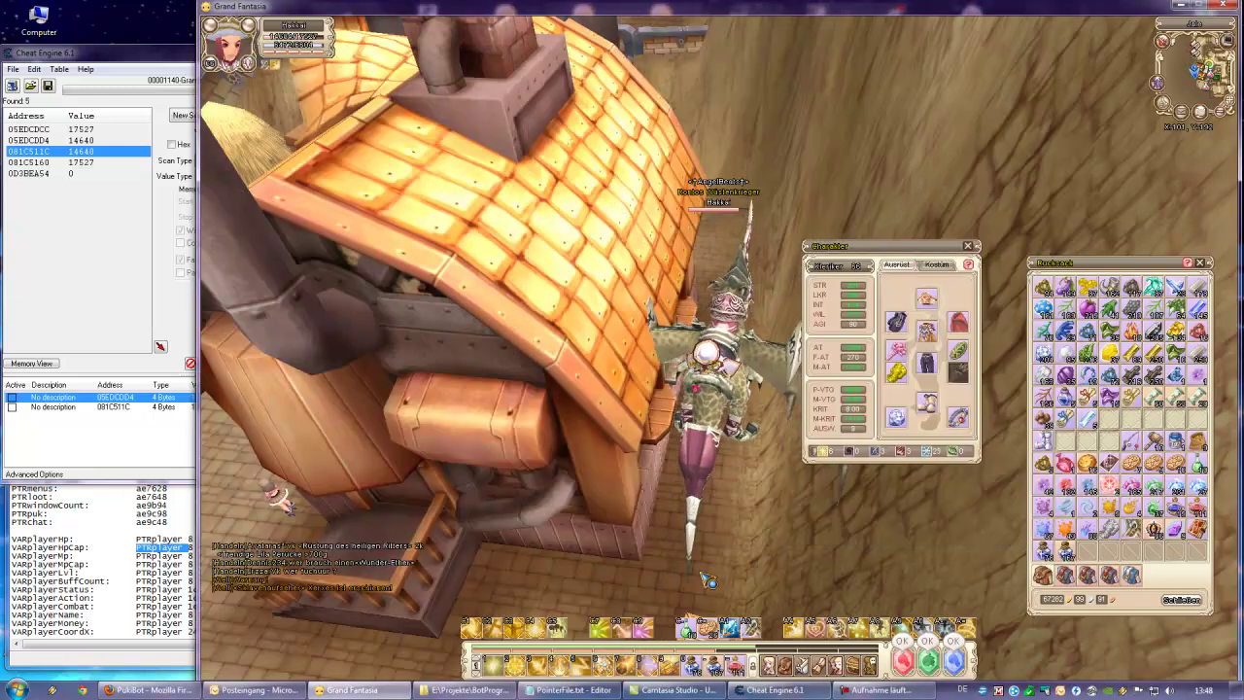
- Close the old results and pointer-scan 081C511C, overwriting 1.PTR
{"action": "key", "text": "alt+Tab"}
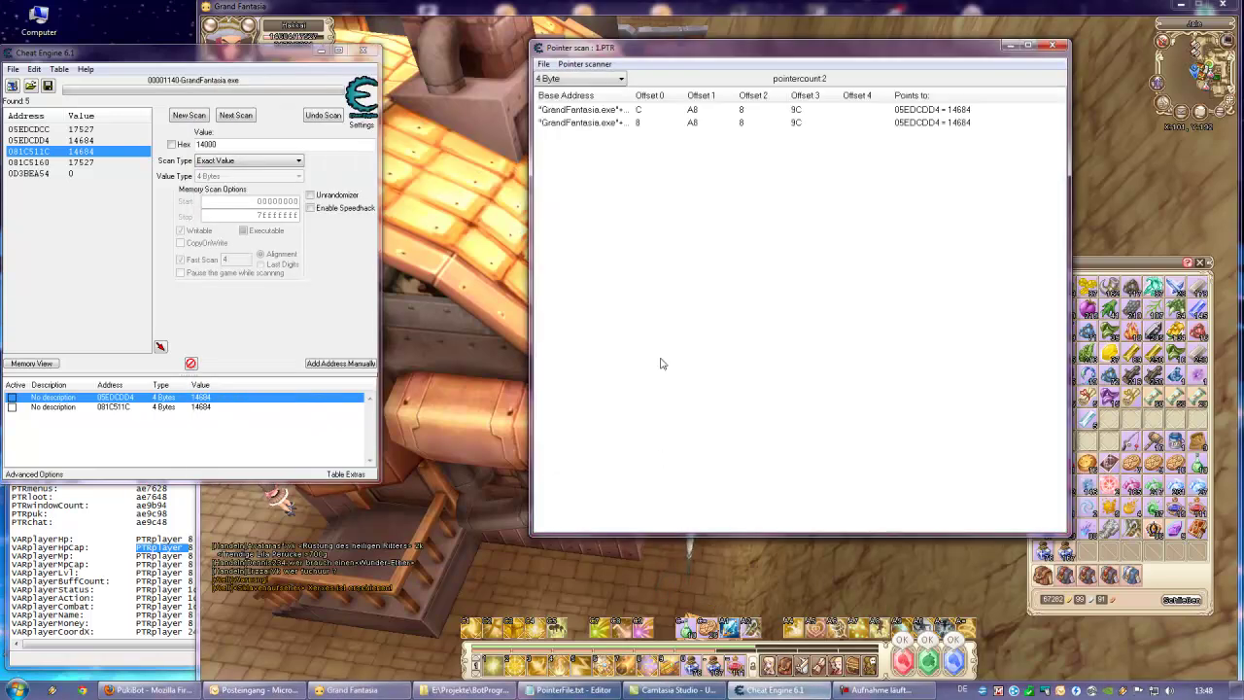
{"action": "left_click", "coordinate": [1054, 47]}
{"action": "right_click", "coordinate": [144, 407]}
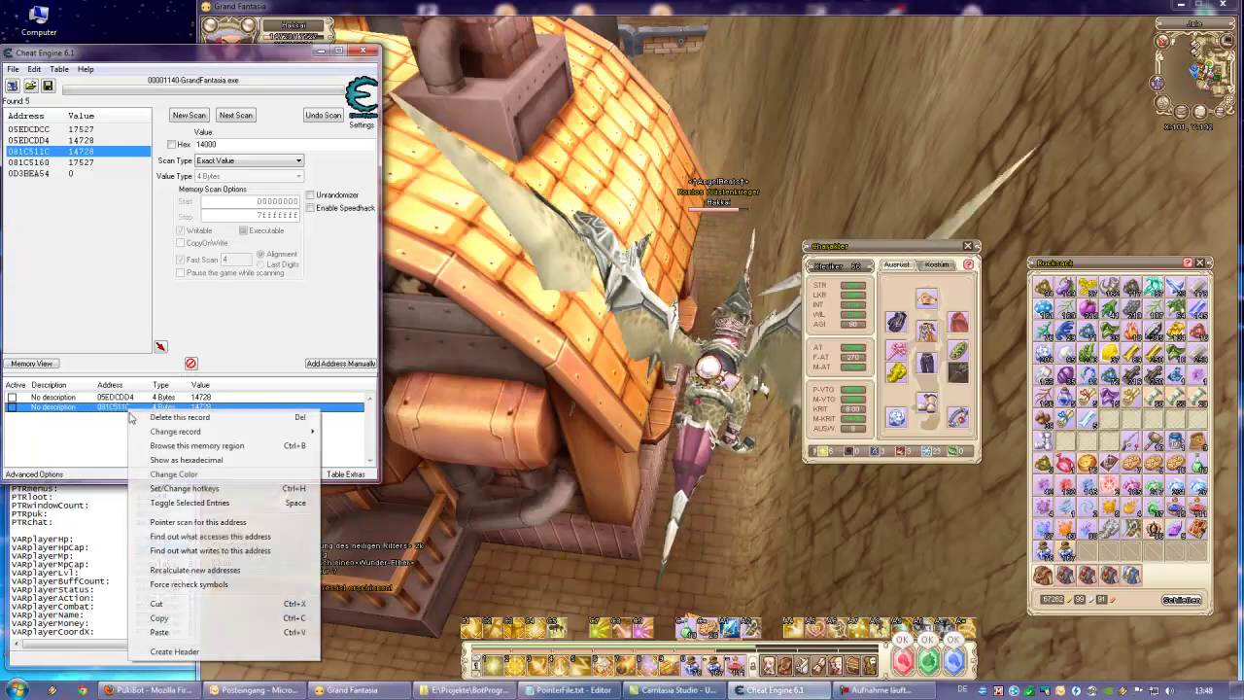
{"action": "left_click", "coordinate": [212, 523]}
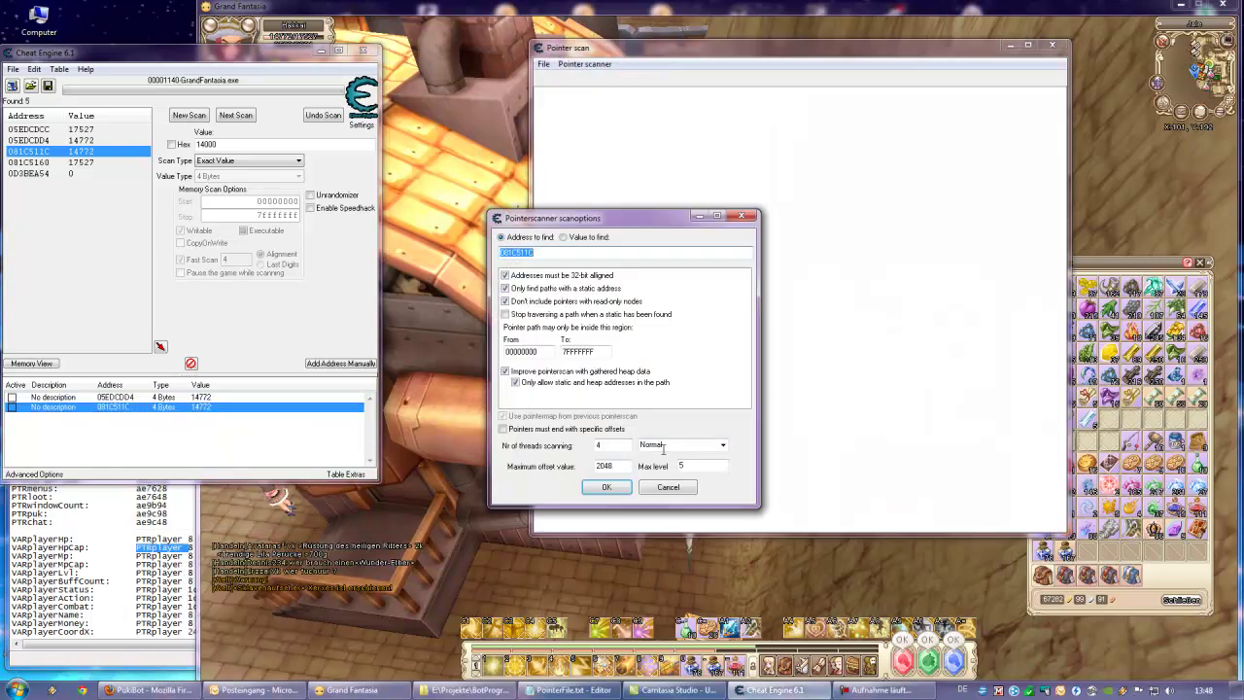
{"action": "left_click", "coordinate": [608, 487]}
{"action": "type", "text": "1"}
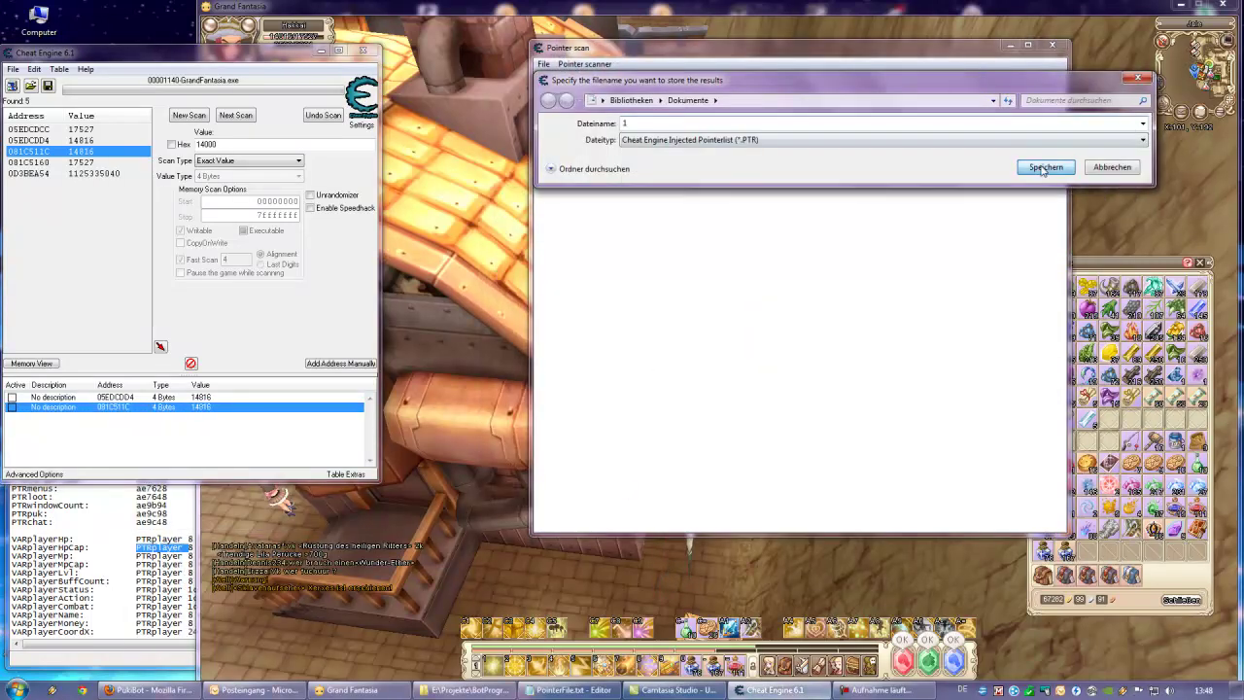
{"action": "left_click", "coordinate": [1045, 170]}
{"action": "left_click", "coordinate": [659, 354]}
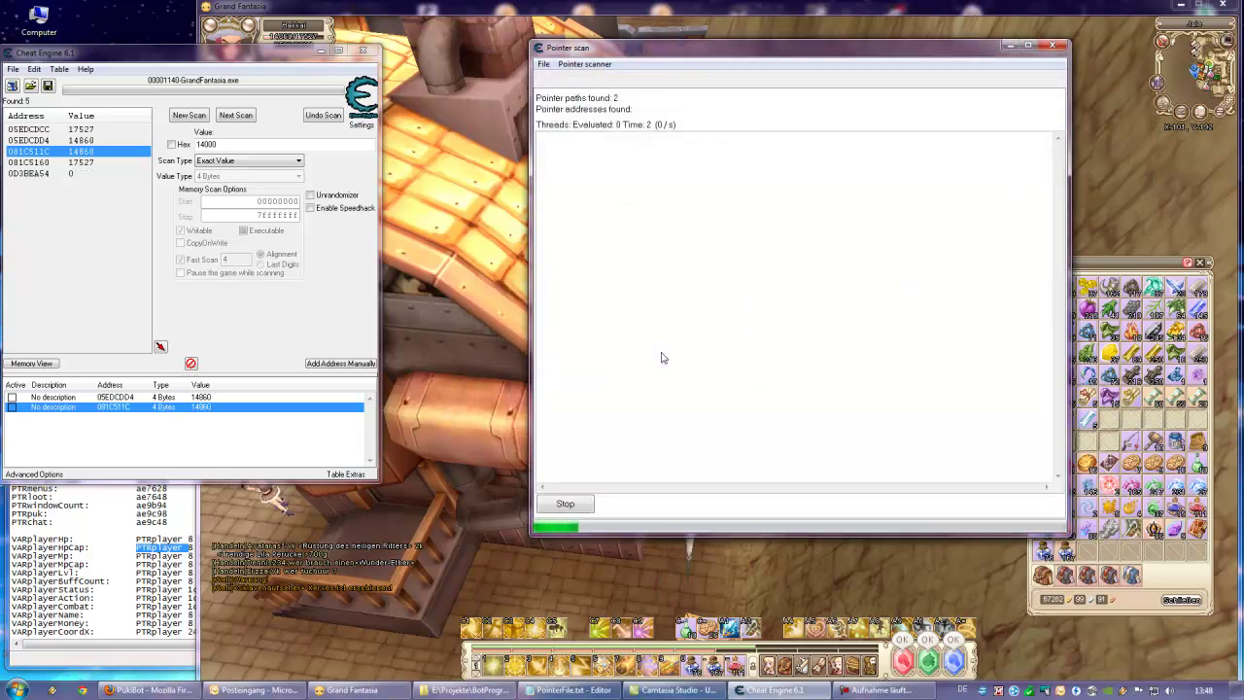
- Bring up PointerFile.txt in Notepad and scroll through its entries
{"action": "left_click", "coordinate": [112, 568]}
{"action": "scroll", "coordinate": [203, 532], "scroll_direction": "down", "scroll_amount": 5}
{"action": "scroll", "coordinate": [202, 534], "scroll_direction": "down", "scroll_amount": 2}
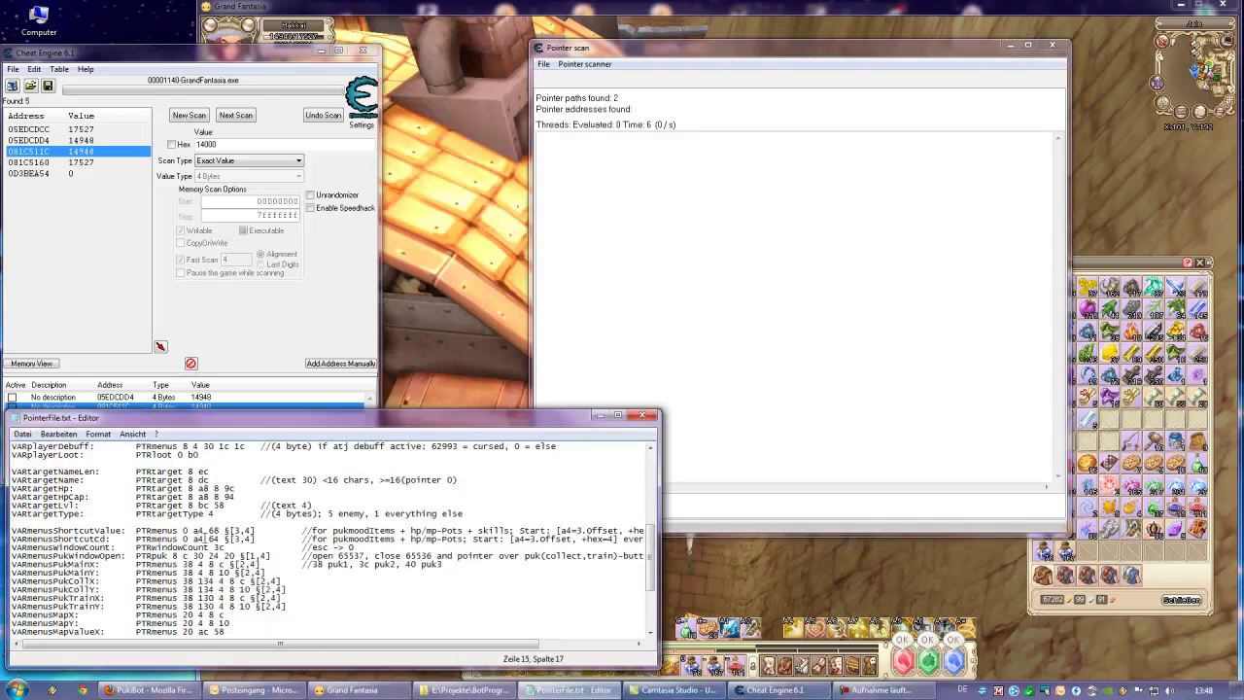
{"action": "scroll", "coordinate": [204, 538], "scroll_direction": "up", "scroll_amount": 10}
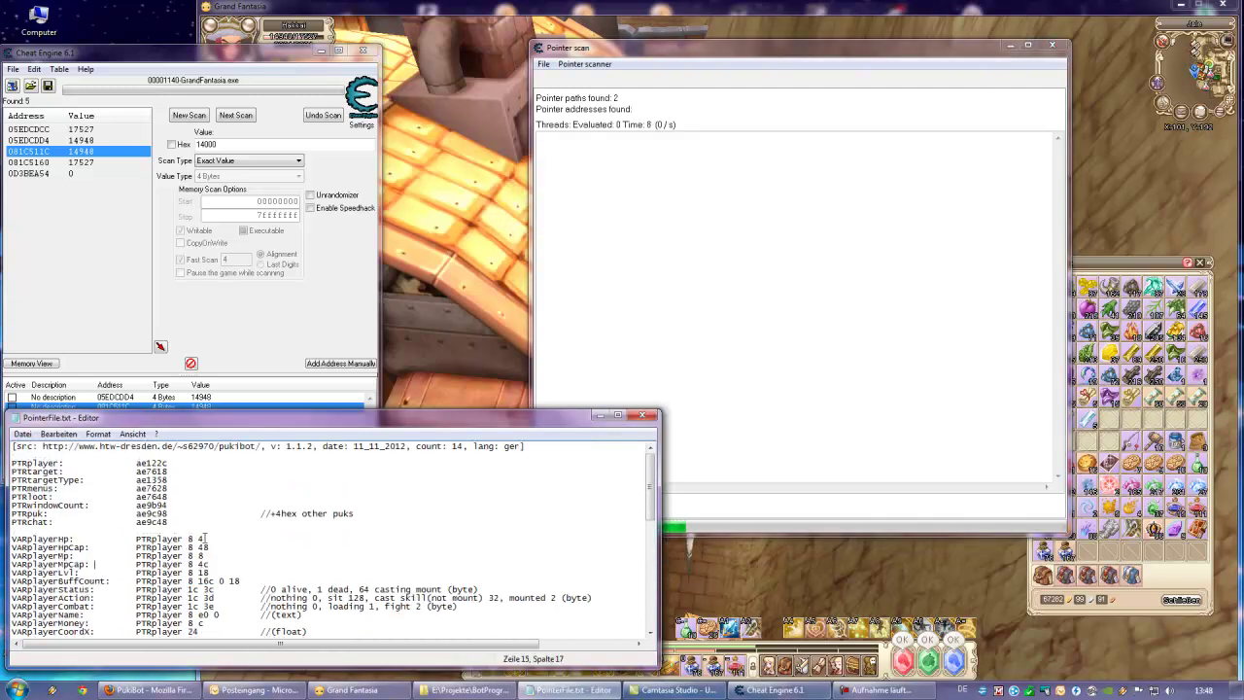
- Bring the pointer scan forward and let it finish with four GrandFantasia.exe paths
{"action": "left_click", "coordinate": [725, 310]}
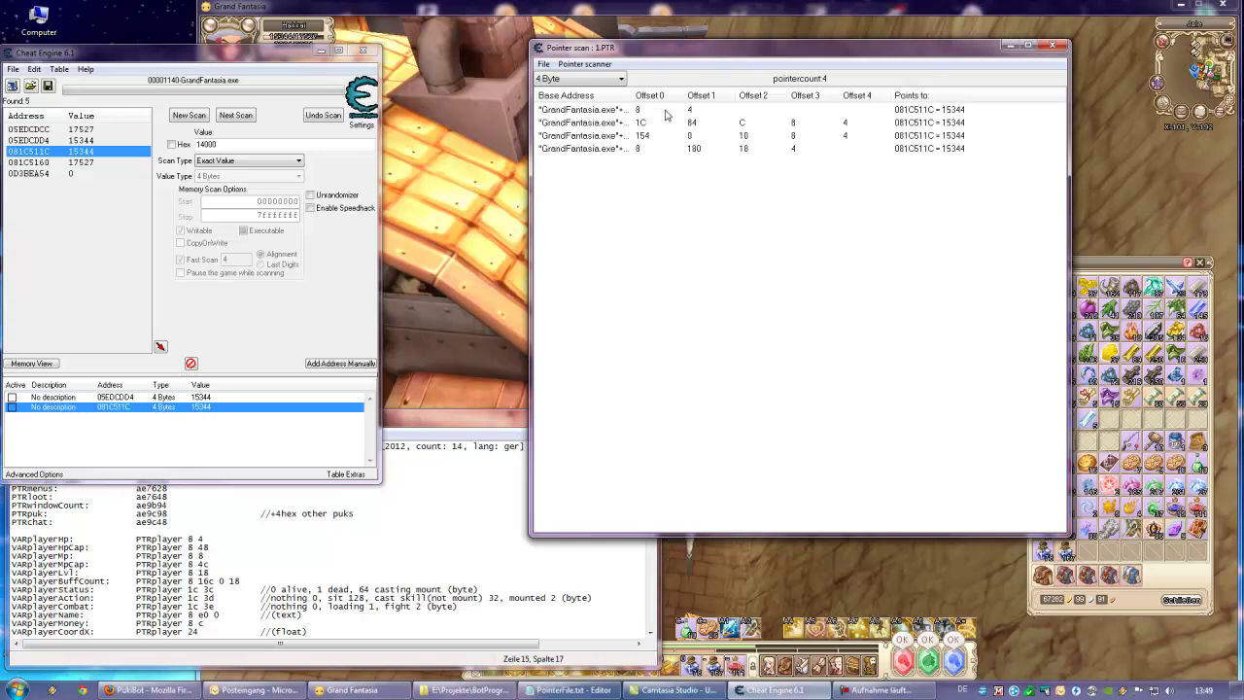
- Add the first pointer path to the address list and close the scan results
{"action": "left_click_drag", "start_coordinate": [635, 96], "coordinate": [743, 96]}
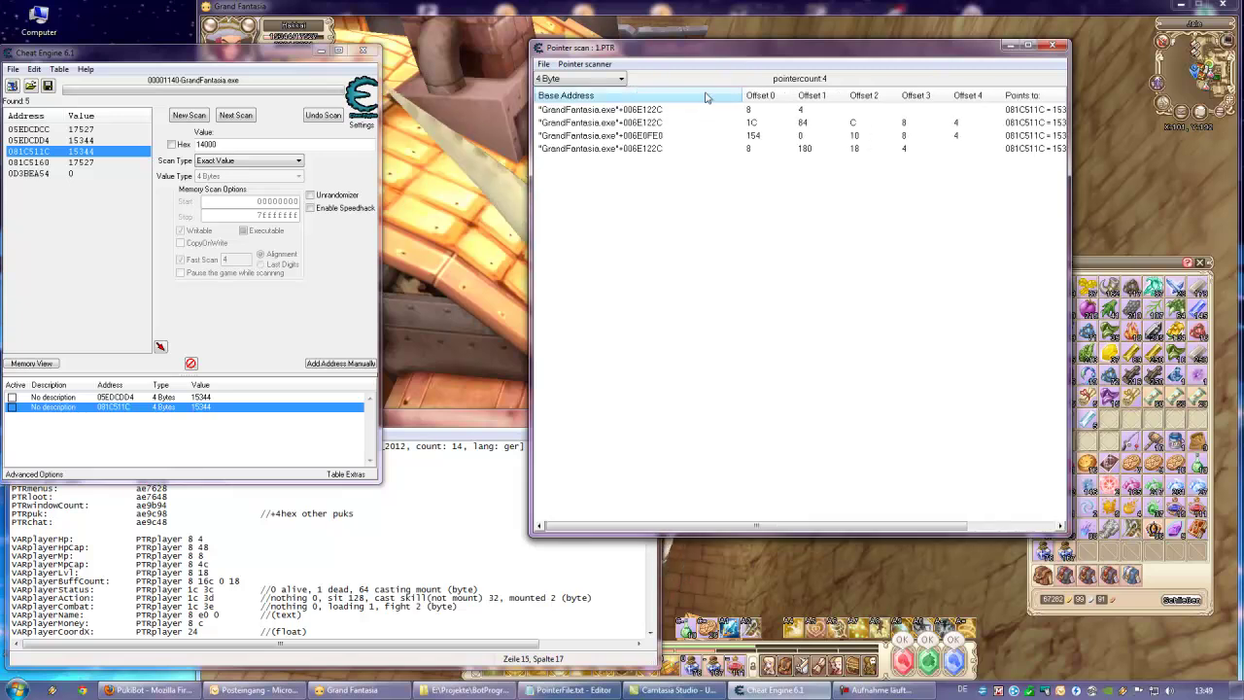
{"action": "double_click", "coordinate": [626, 110]}
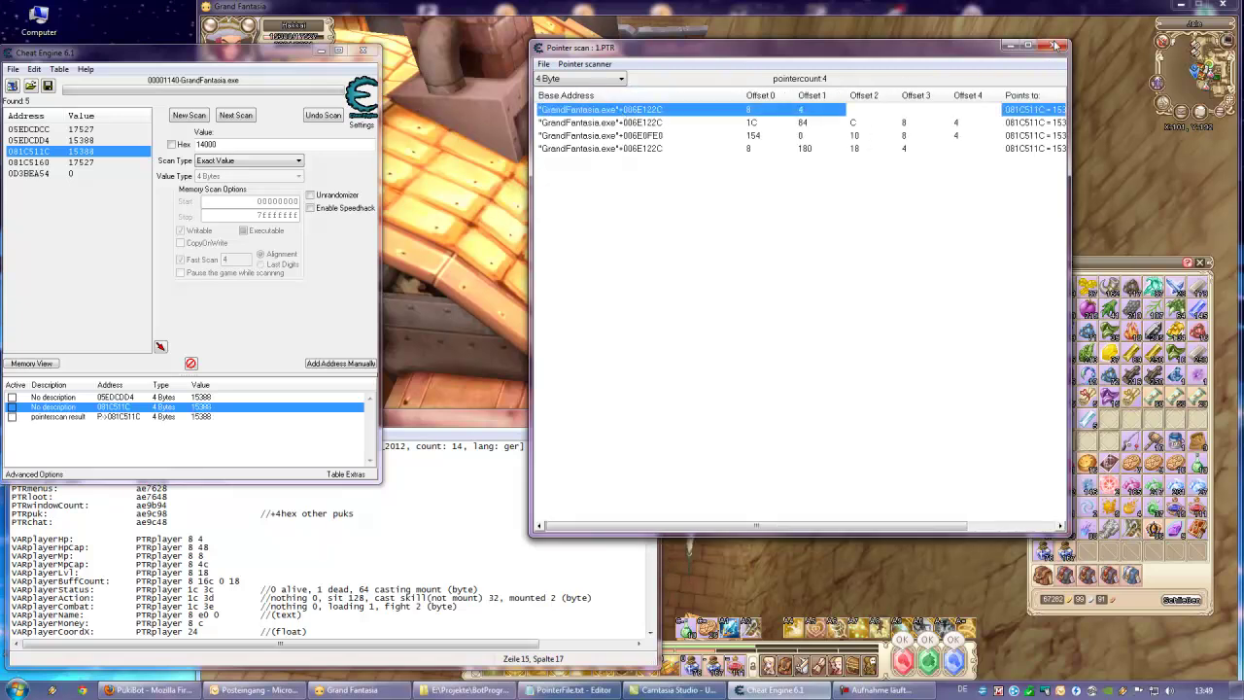
{"action": "left_click", "coordinate": [1052, 44]}
- Copy the pointer's base GrandFantasia.exe+006E122C and add it as a manual address entry
{"action": "left_click", "coordinate": [327, 315]}
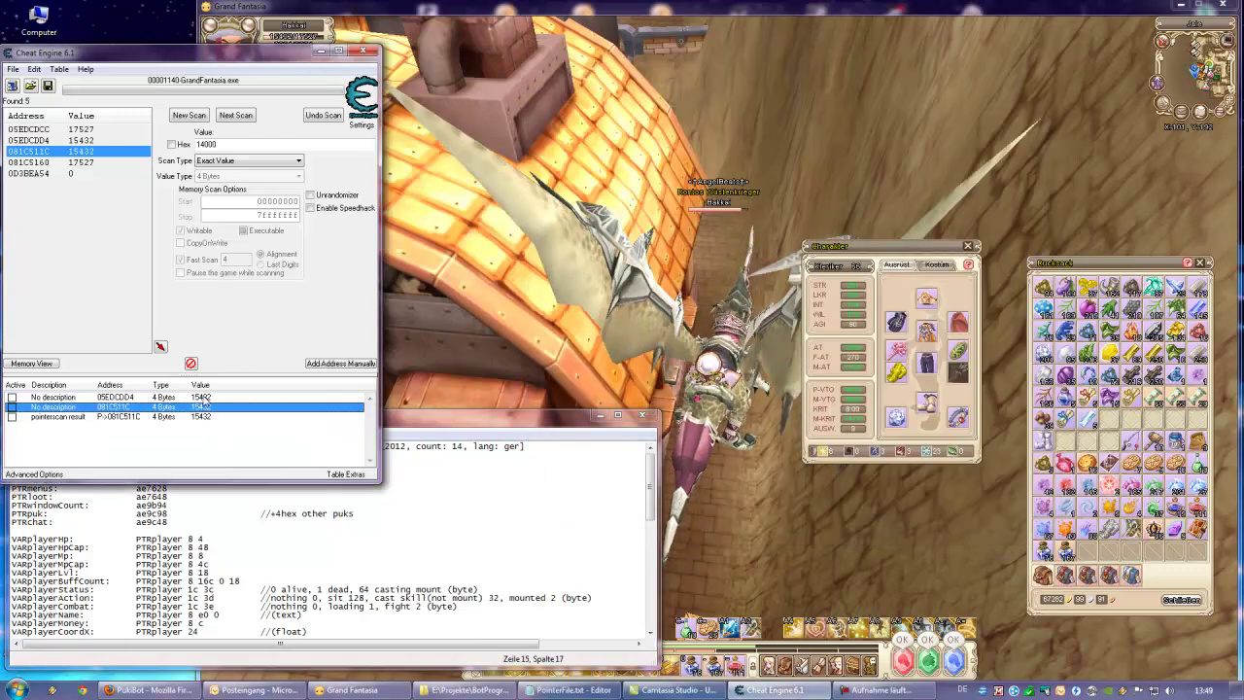
{"action": "double_click", "coordinate": [120, 418]}
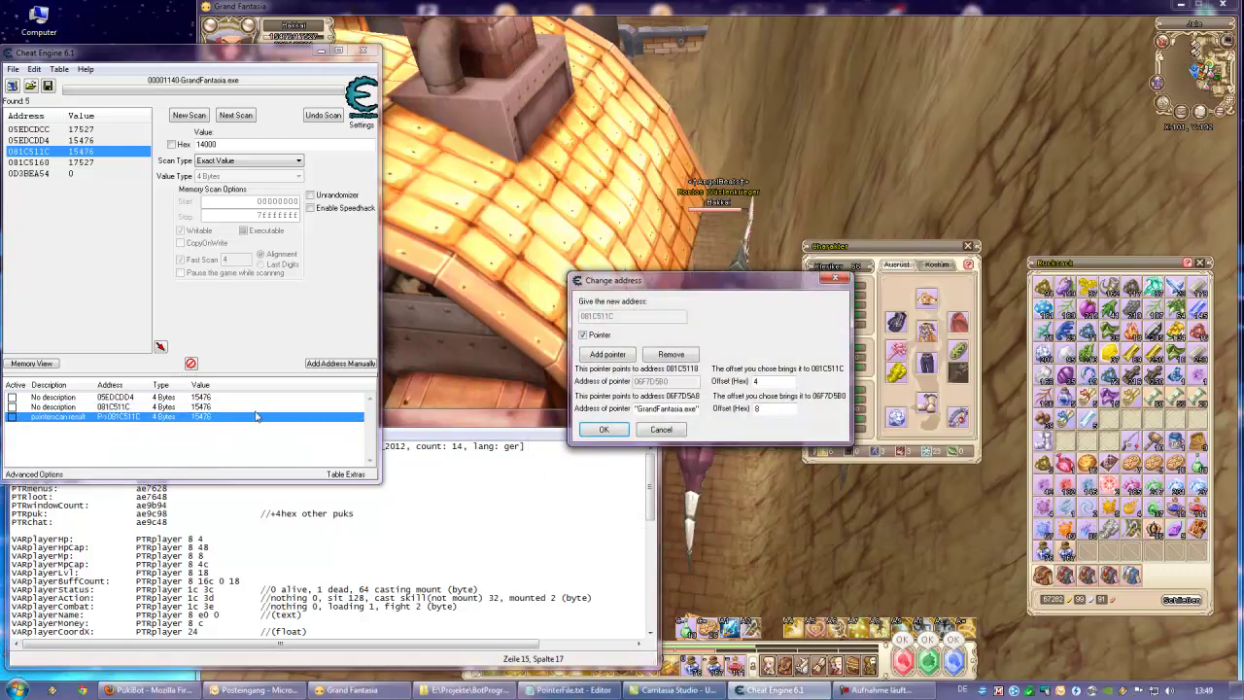
{"action": "double_click", "coordinate": [684, 408]}
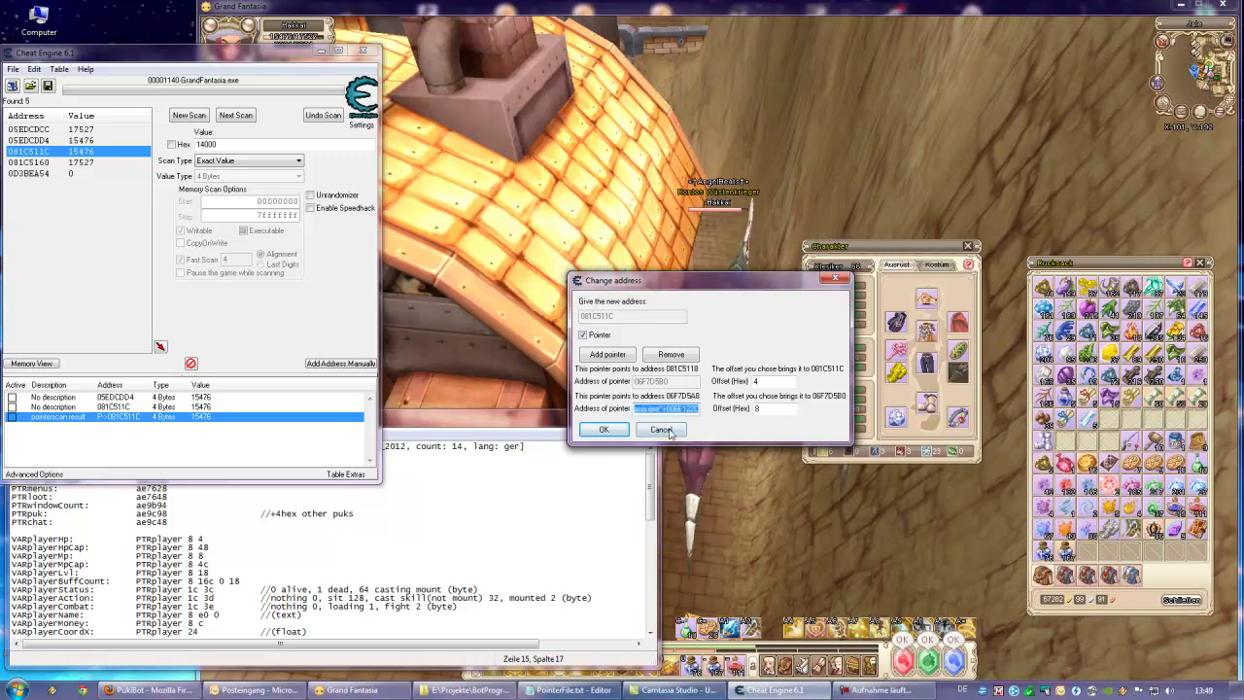
{"action": "left_click", "coordinate": [660, 428]}
{"action": "left_click", "coordinate": [340, 362]}
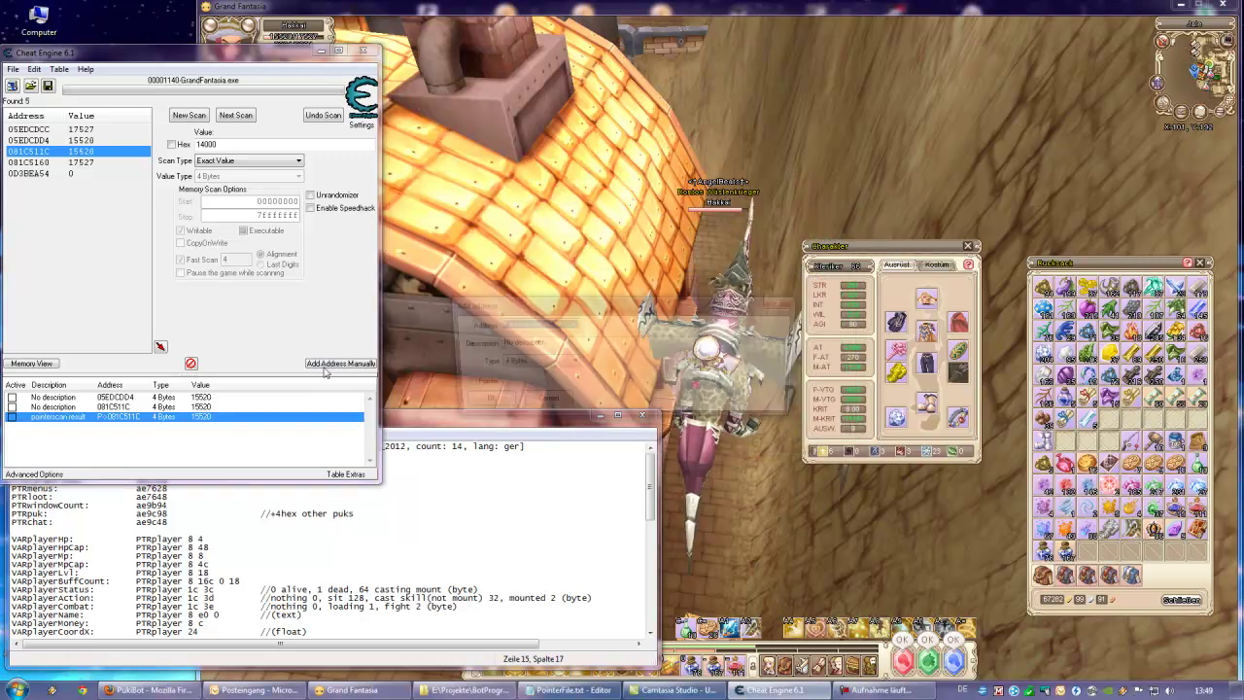
{"action": "key", "text": "End"}
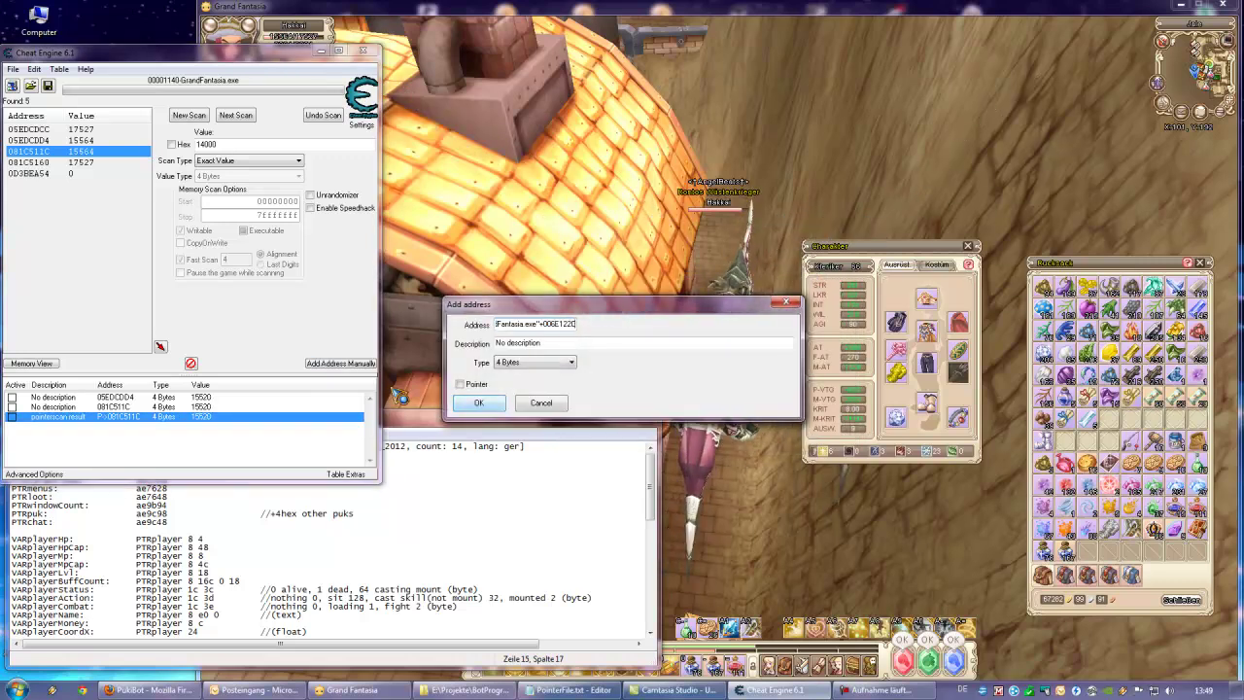
{"action": "left_click", "coordinate": [479, 402]}
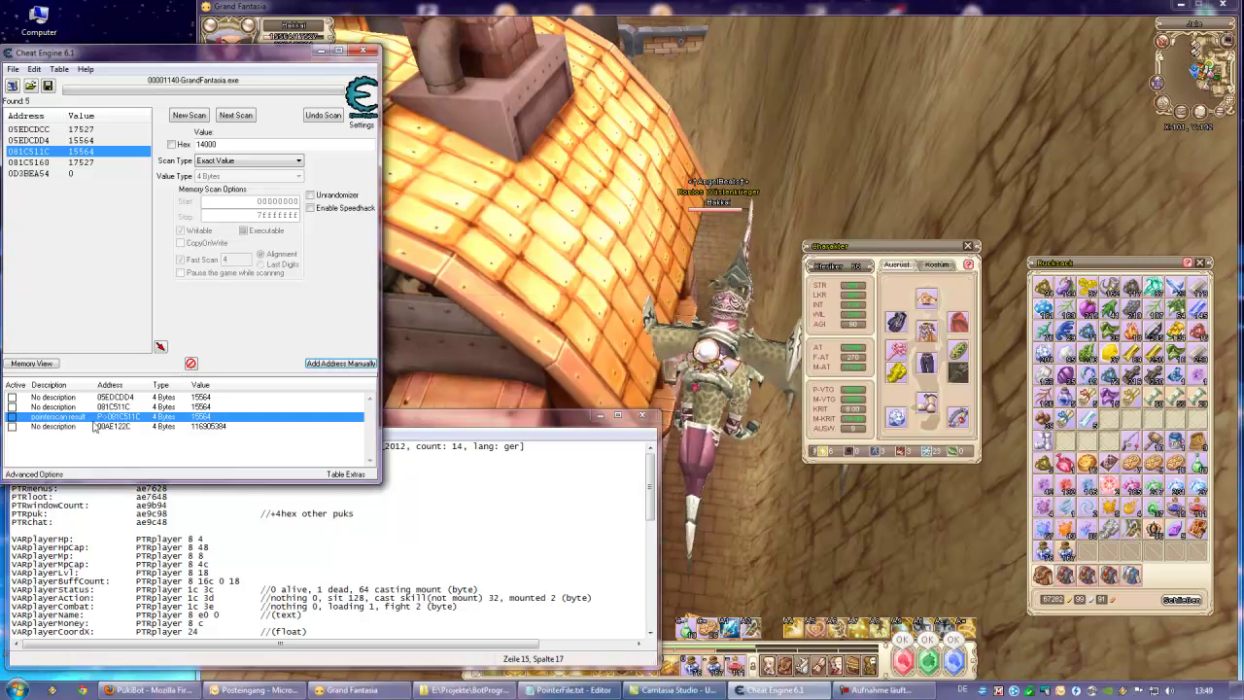
{"action": "left_click", "coordinate": [126, 431]}
- Change VARpukStatus to PTRplayer 2f8 0 2c8 and VARpukMood to PTRplayer 2f8 0 1a4
{"action": "left_click_drag", "start_coordinate": [466, 416], "coordinate": [853, 251]}
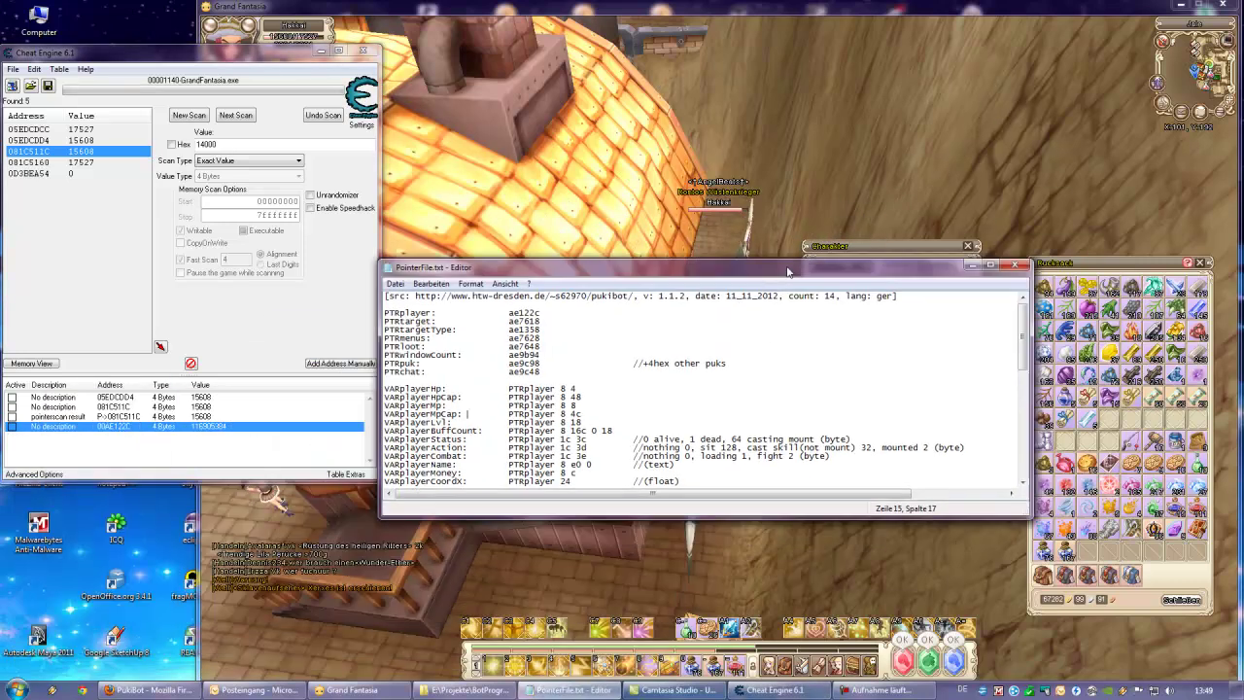
{"action": "left_click_drag", "start_coordinate": [553, 299], "coordinate": [516, 301]}
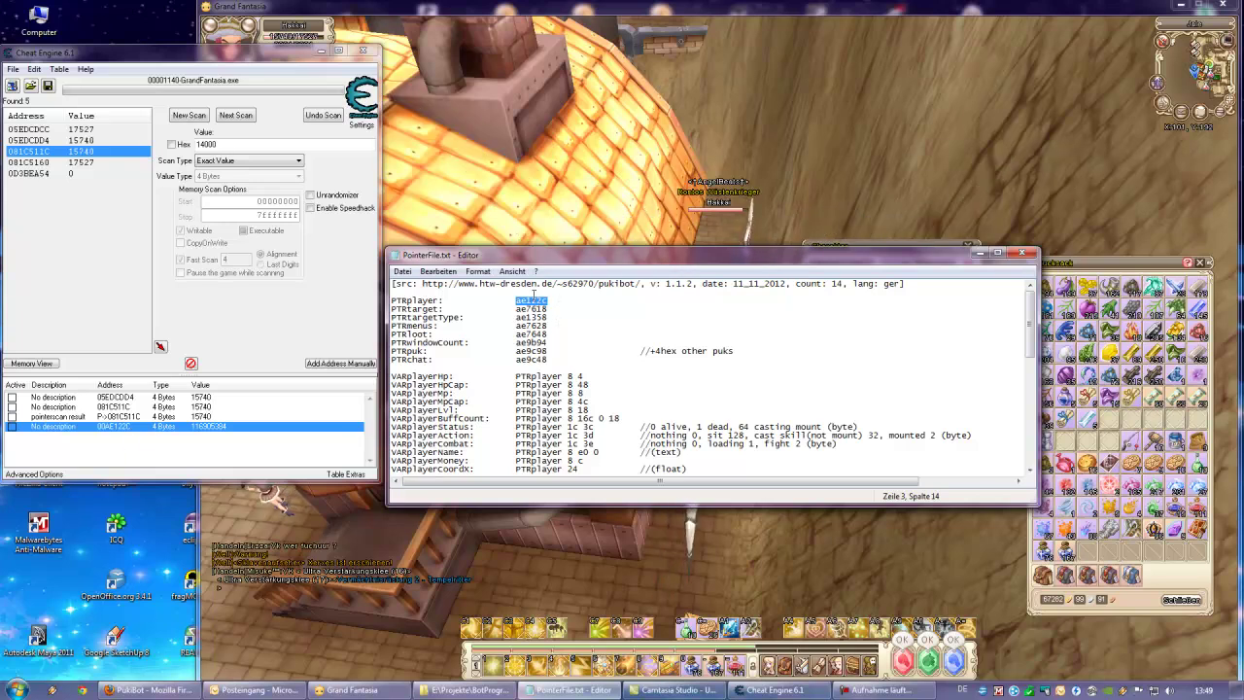
{"action": "scroll", "coordinate": [639, 369], "scroll_direction": "down", "scroll_amount": 10}
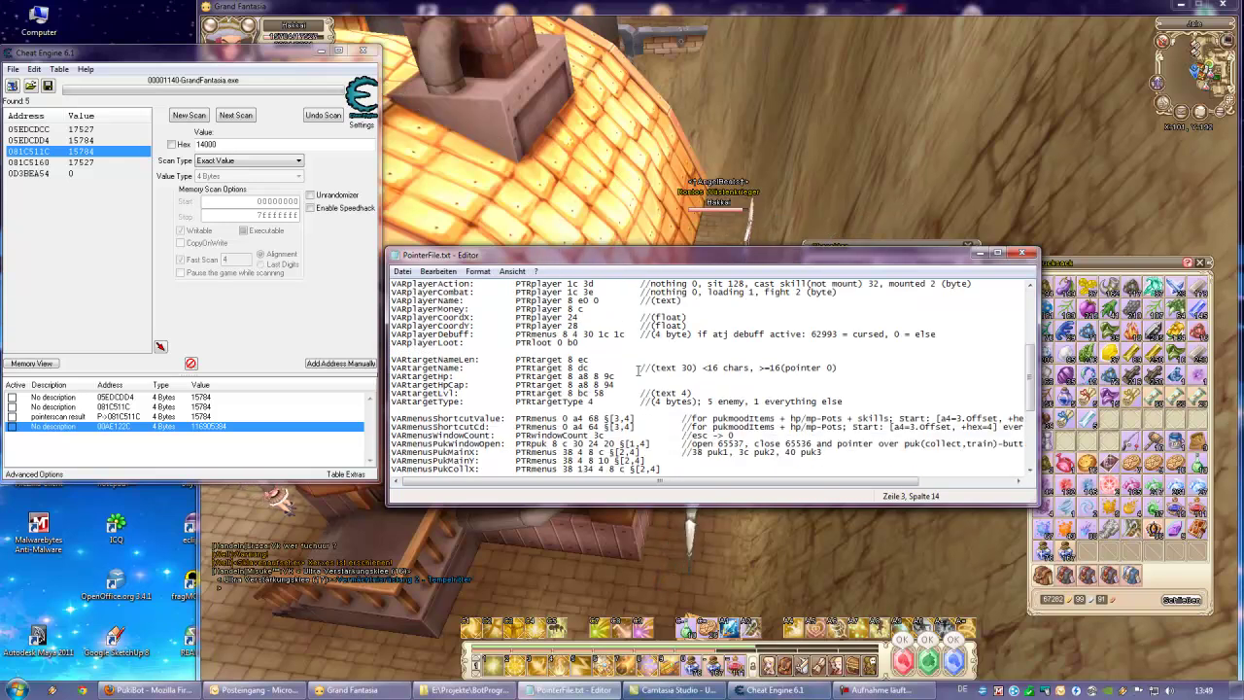
{"action": "scroll", "coordinate": [570, 381], "scroll_direction": "up", "scroll_amount": 2}
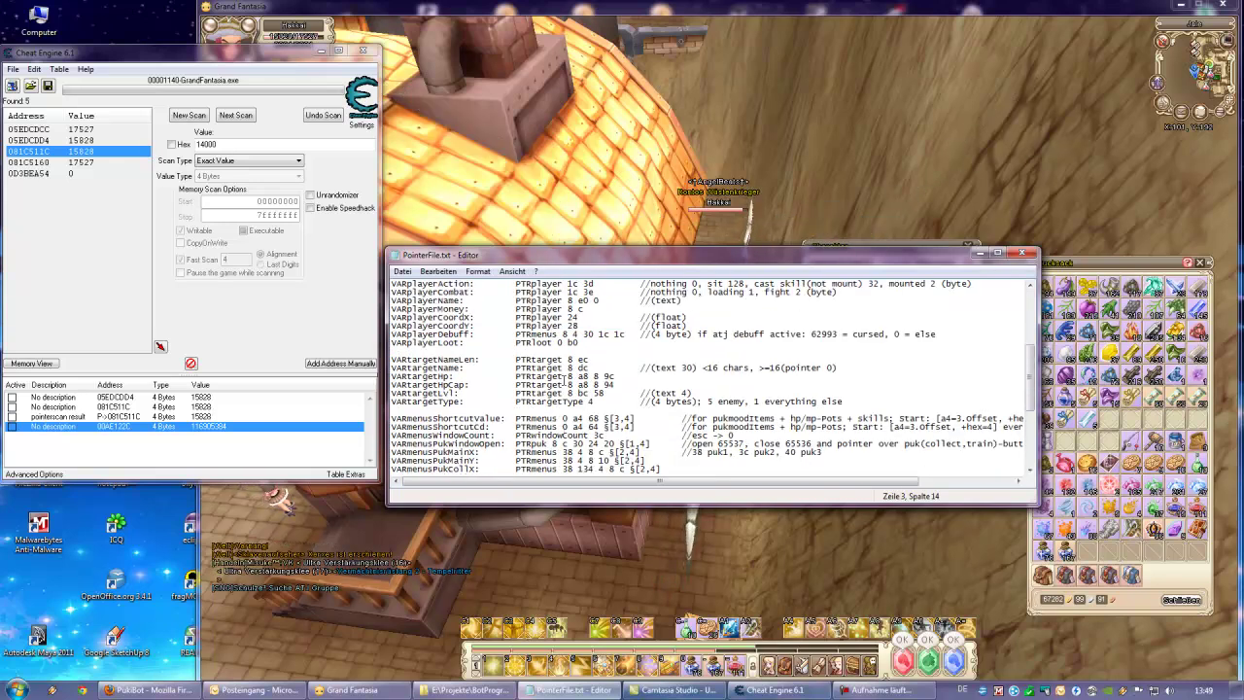
{"action": "scroll", "coordinate": [570, 381], "scroll_direction": "down", "scroll_amount": 6}
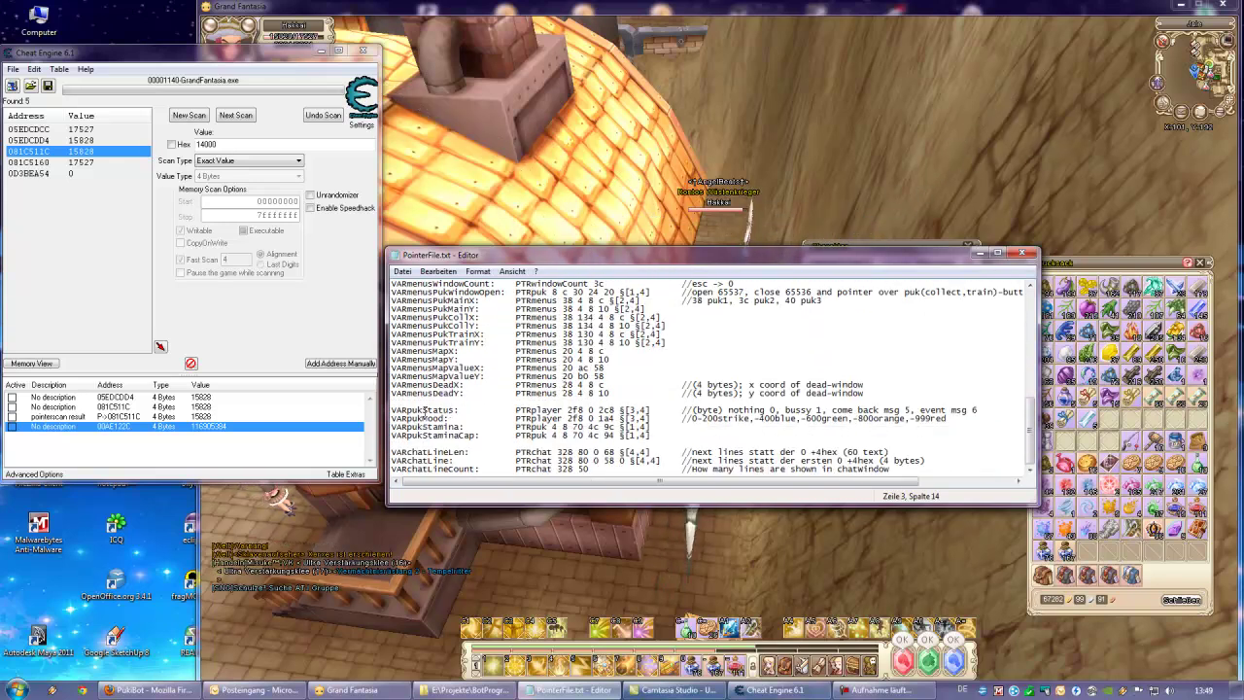
{"action": "left_click_drag", "start_coordinate": [424, 410], "coordinate": [571, 411]}
{"action": "left_click", "coordinate": [571, 410]}
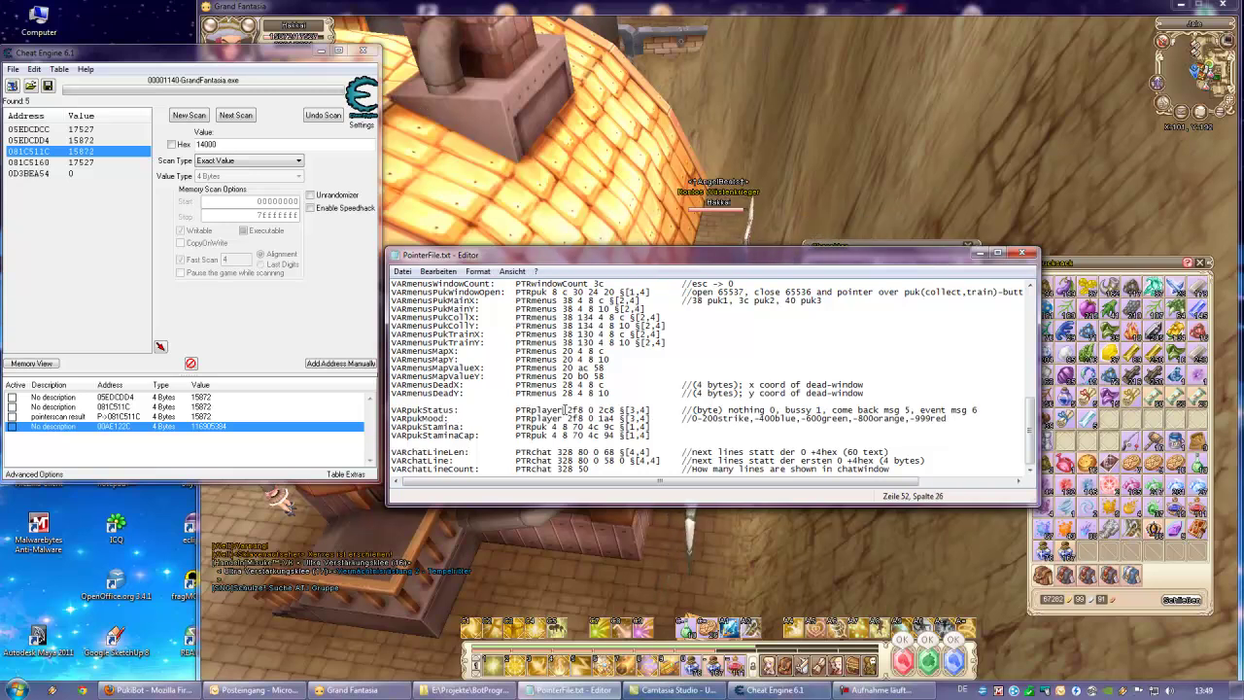
{"action": "mouse_move", "coordinate": [568, 411]}
{"action": "left_mouse_down"}
{"action": "mouse_move", "coordinate": [617, 412]}
{"action": "mouse_move", "coordinate": [569, 419]}
{"action": "left_mouse_up"}
{"action": "left_click", "coordinate": [573, 411]}
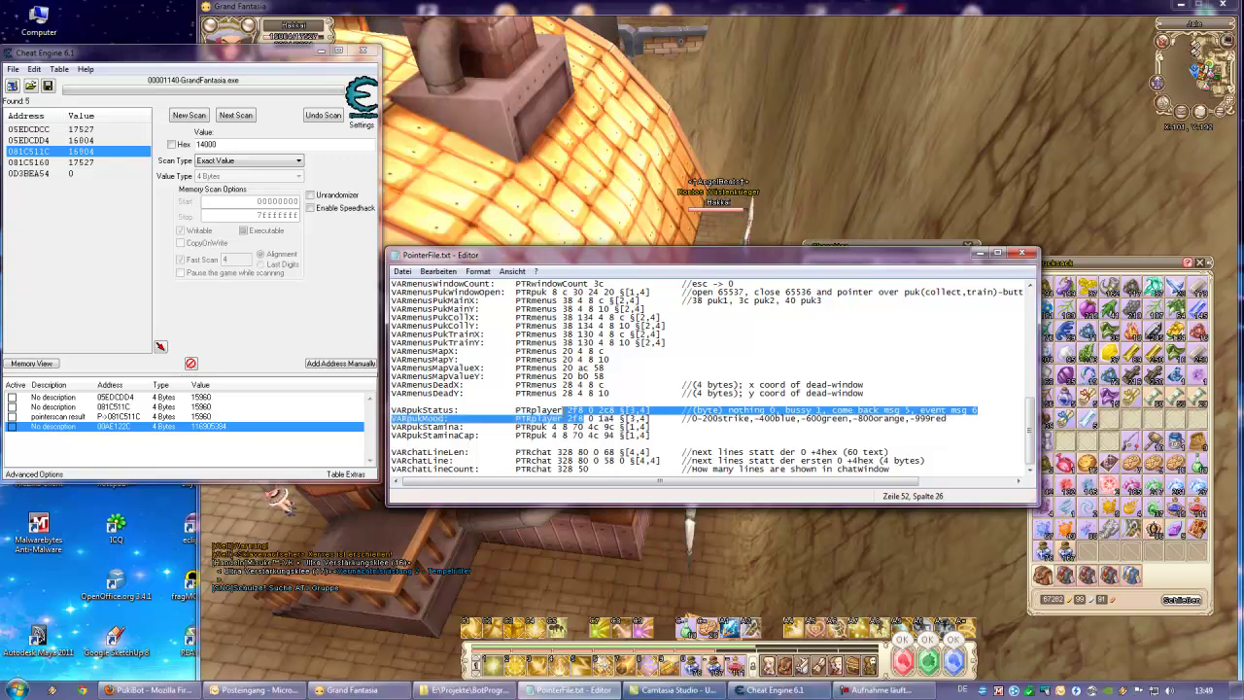
{"action": "left_click", "coordinate": [597, 412]}
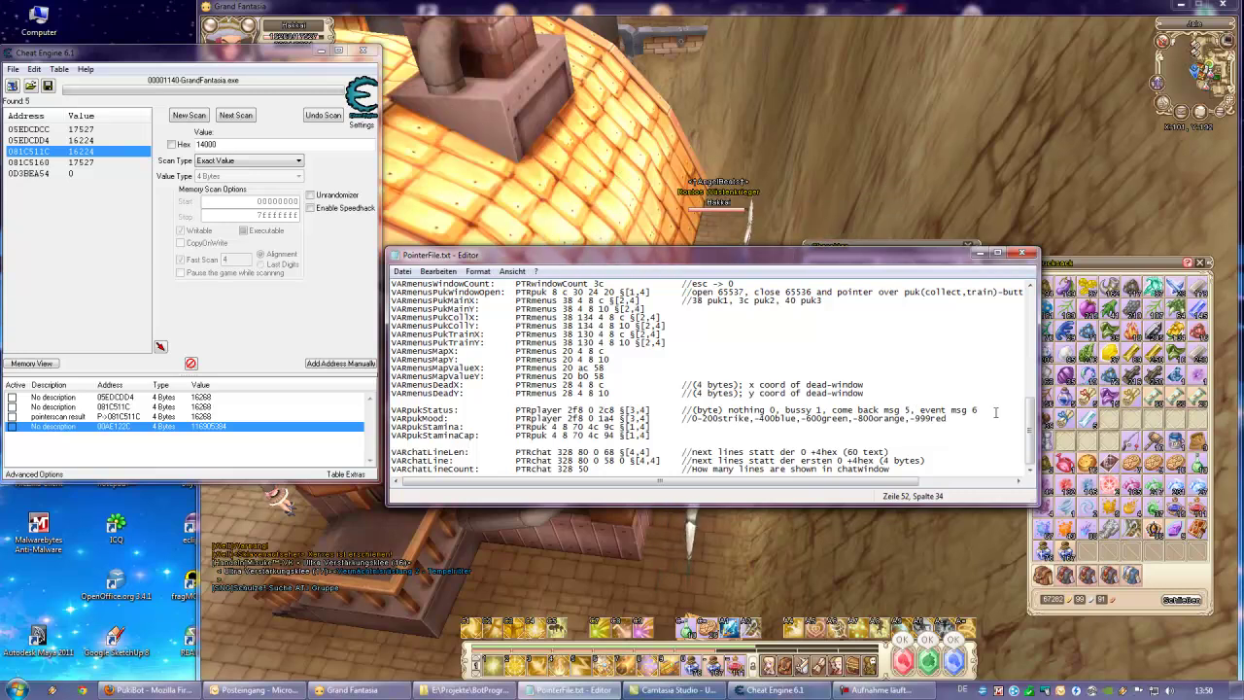
- Drag the pet's return-message dialog left in Grand Fantasia, then return to Cheat Engine
{"action": "left_click", "coordinate": [757, 155]}
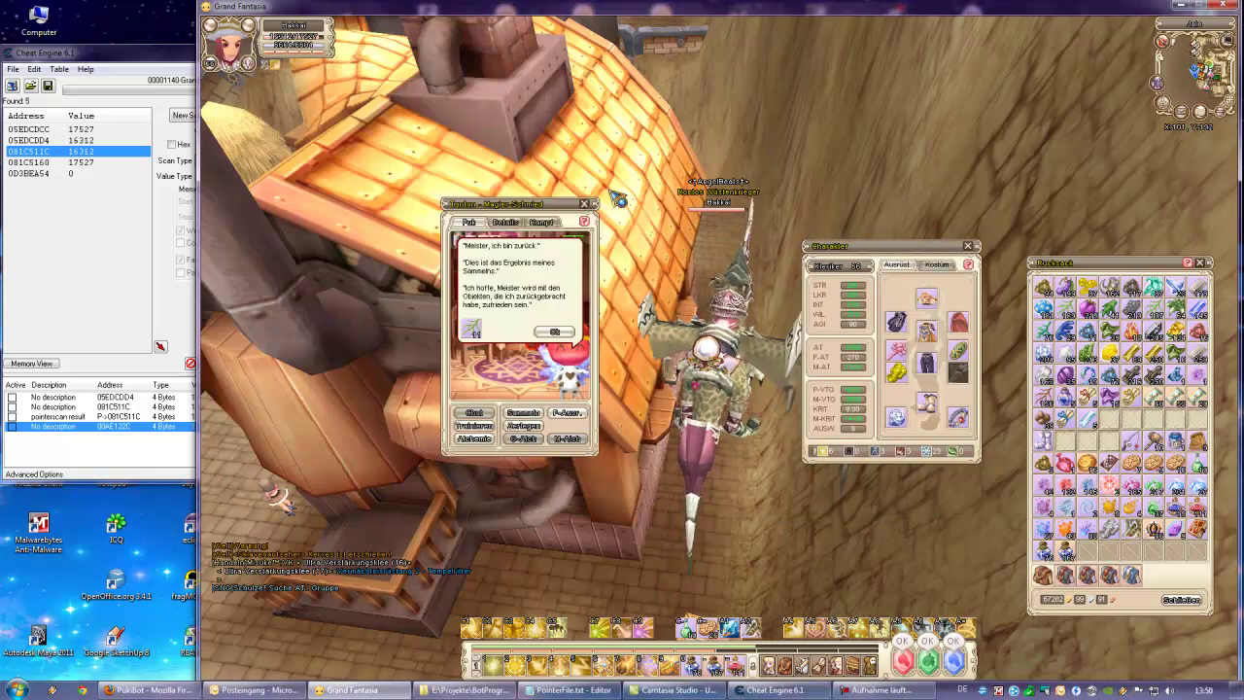
{"action": "left_click_drag", "start_coordinate": [544, 204], "coordinate": [471, 217]}
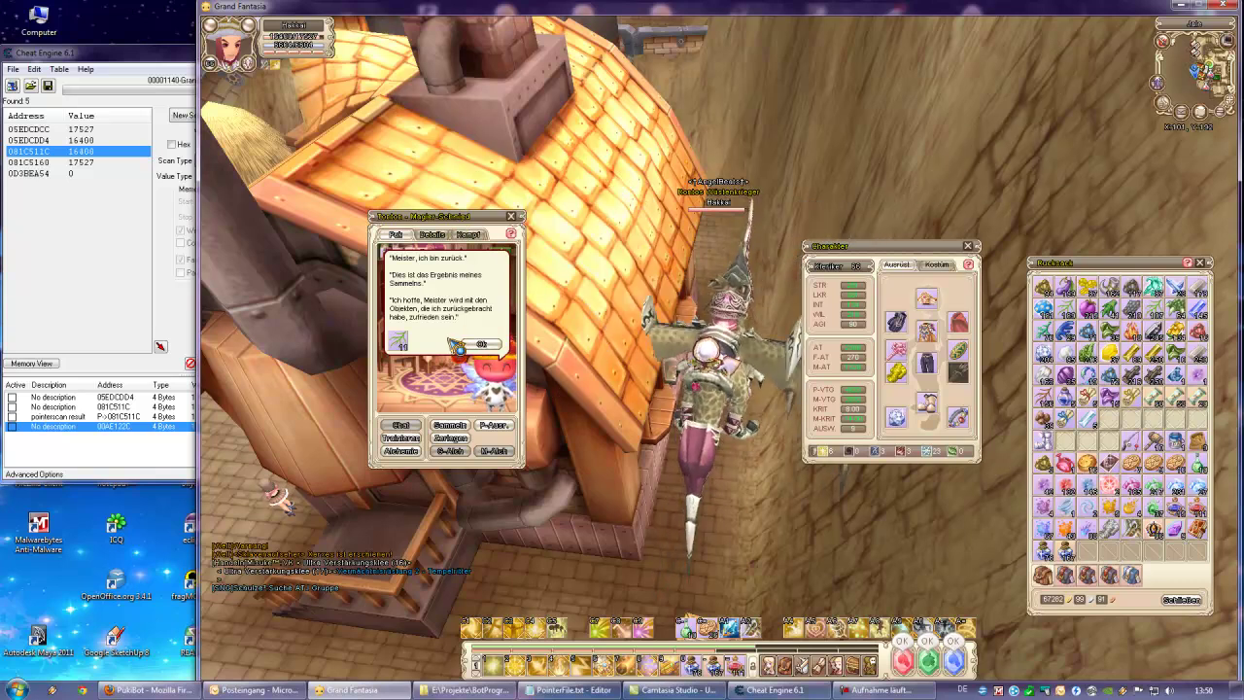
{"action": "mouse_move", "coordinate": [416, 357]}
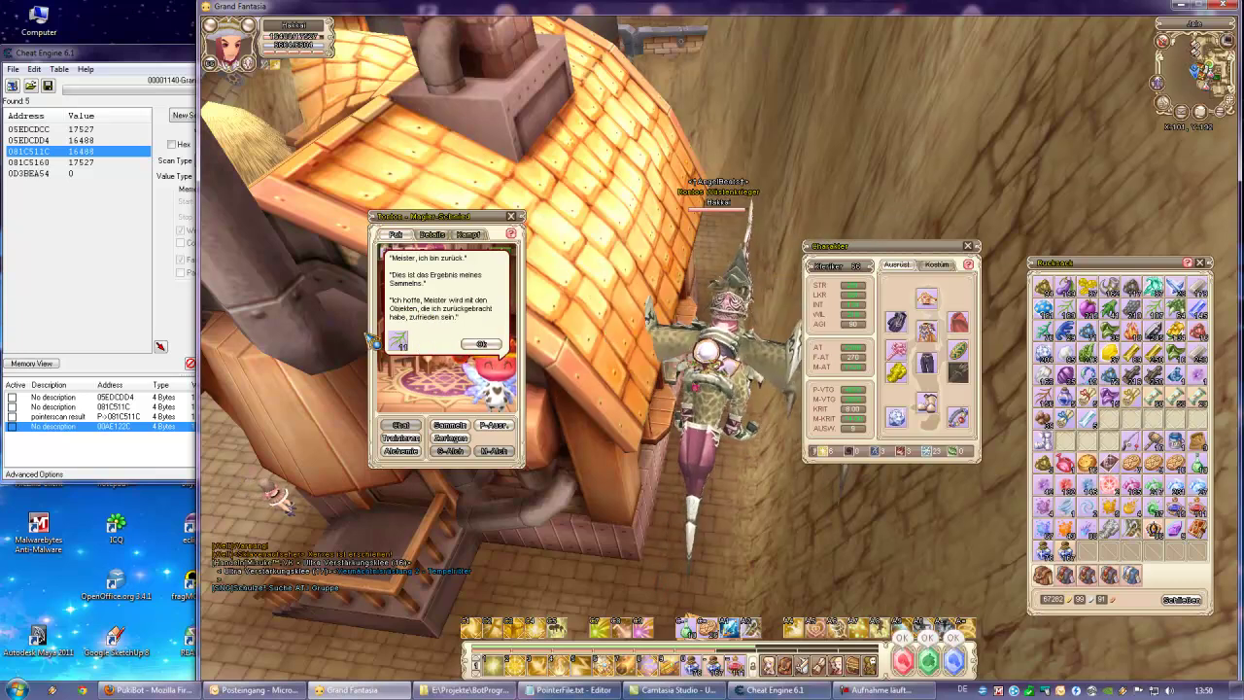
{"action": "left_click", "coordinate": [177, 164]}
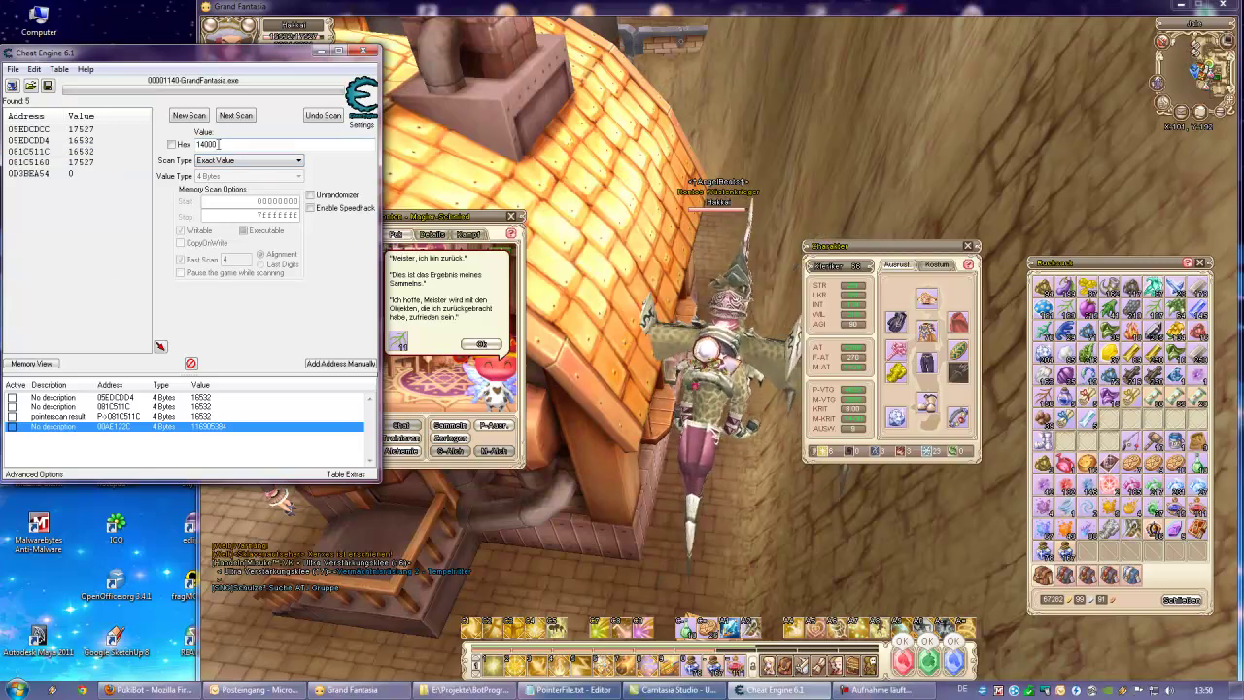
- Start a new exact-value scan for 5 and run a follow-up Next Scan
{"action": "double_click", "coordinate": [219, 143]}
{"action": "type", "text": "5"}
{"action": "left_click", "coordinate": [188, 114]}
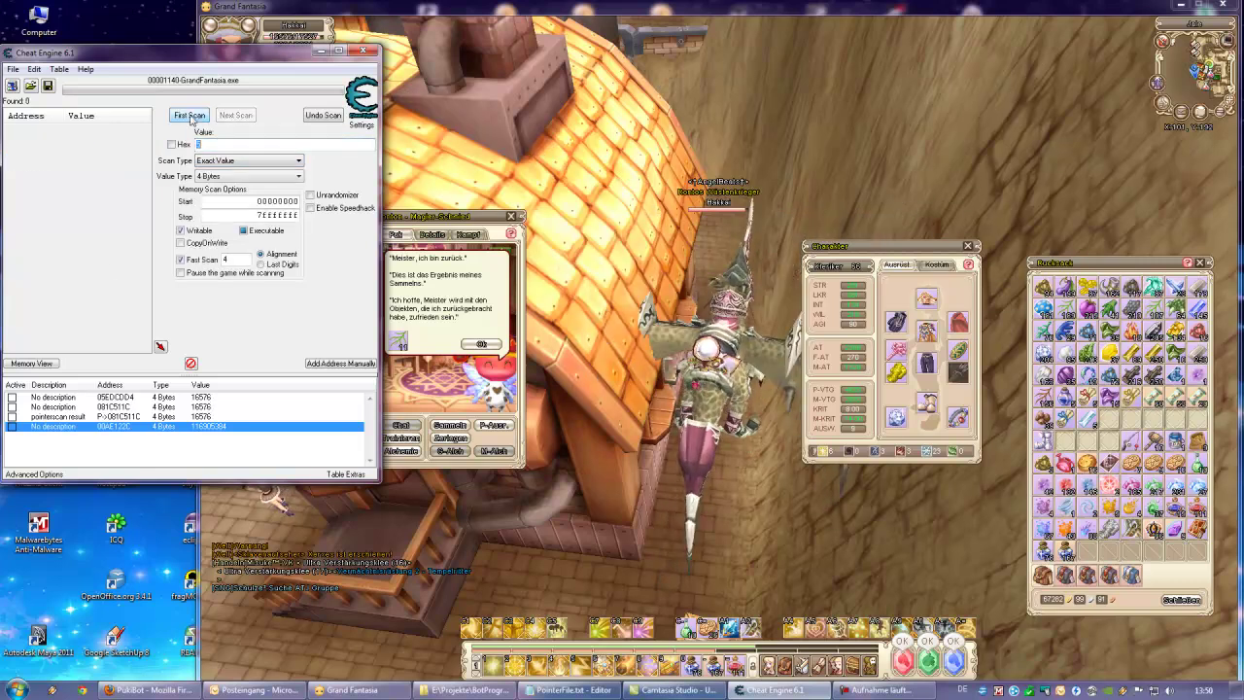
{"action": "left_click", "coordinate": [192, 116]}
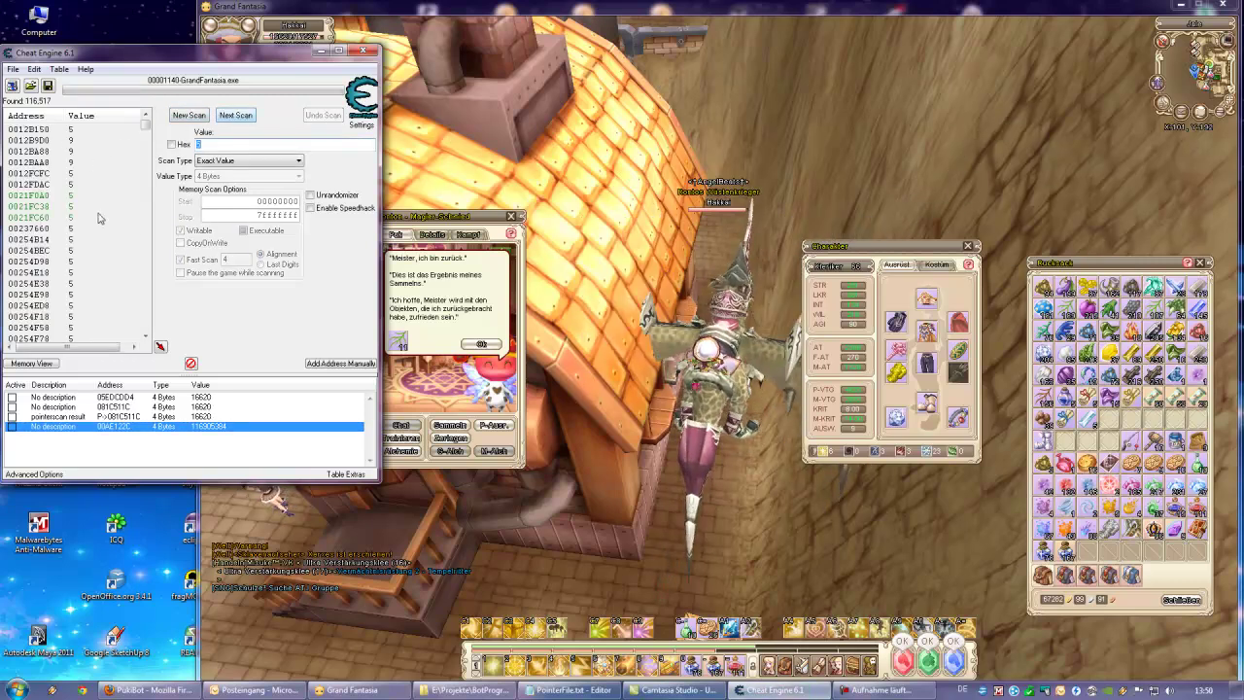
{"action": "left_click", "coordinate": [235, 116]}
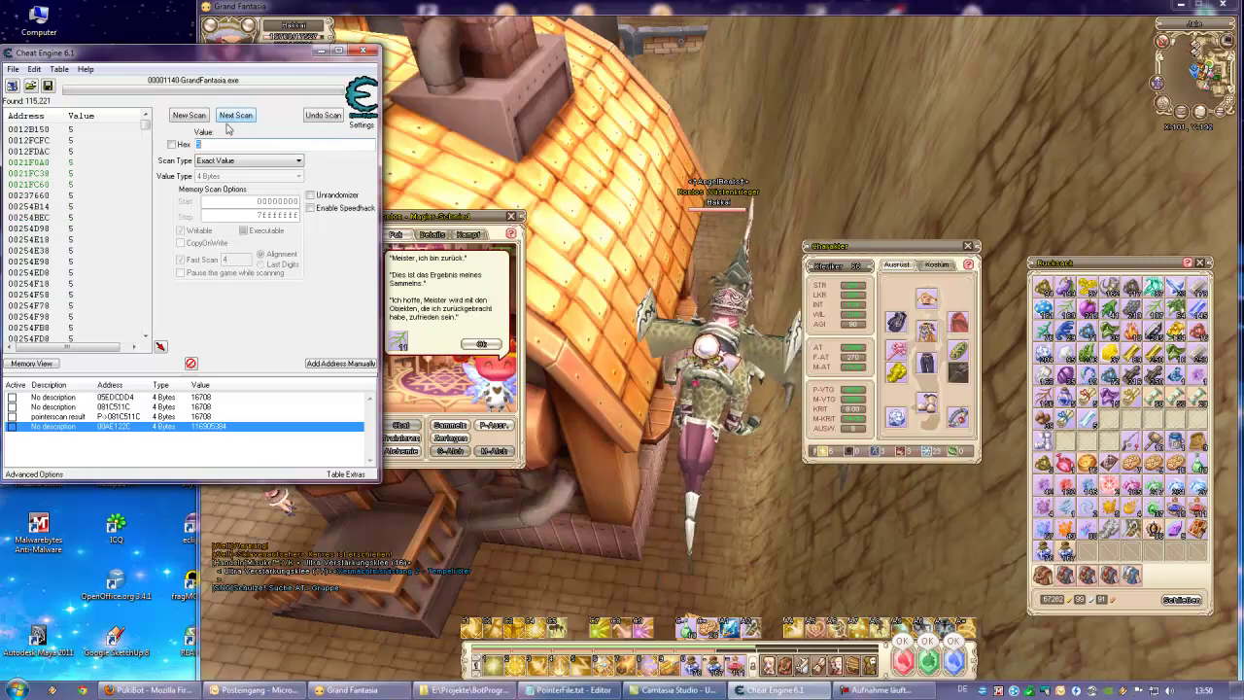
- Acknowledge the pet's return in the game, then rescan repeatedly for 0 until 731 addresses remain
{"action": "left_click", "coordinate": [489, 342]}
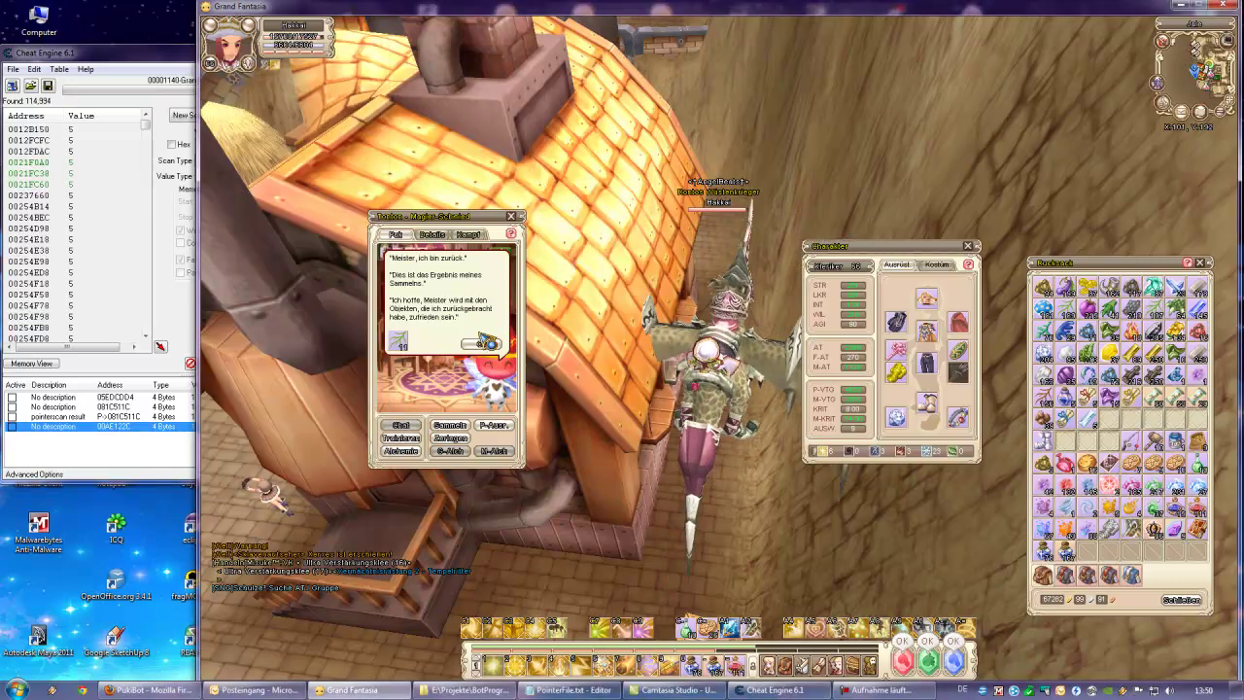
{"action": "left_click", "coordinate": [481, 345]}
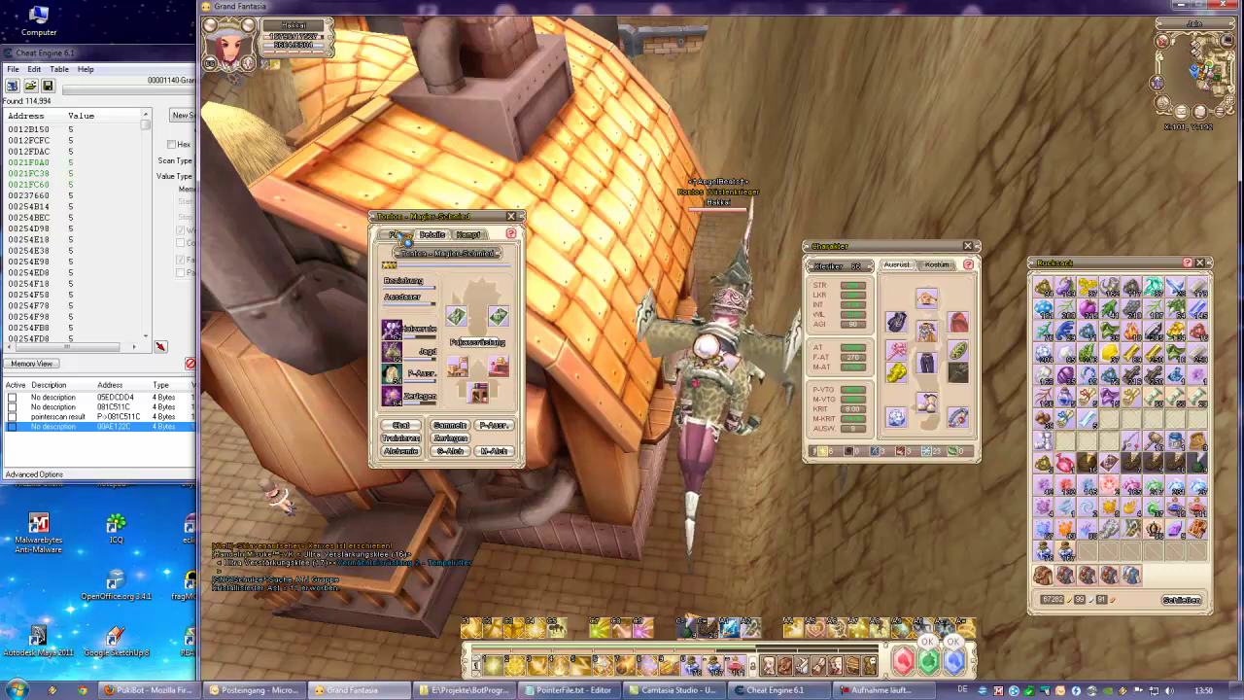
{"action": "left_click", "coordinate": [166, 60]}
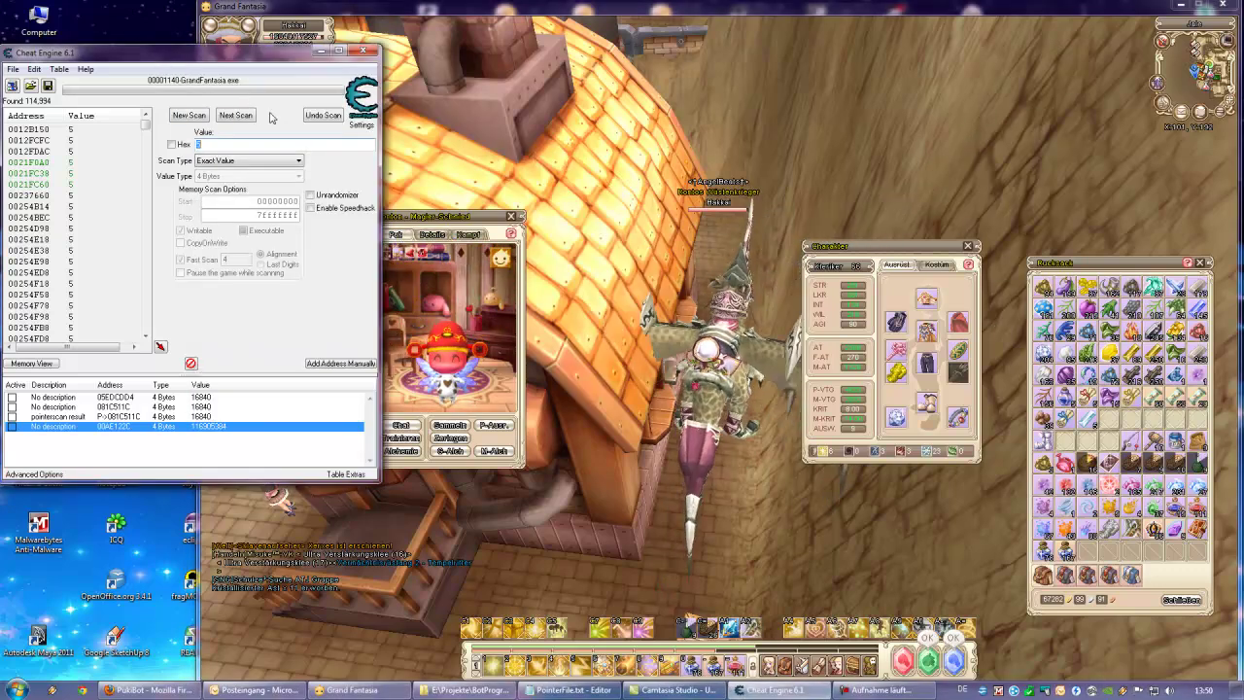
{"action": "left_click", "coordinate": [235, 115]}
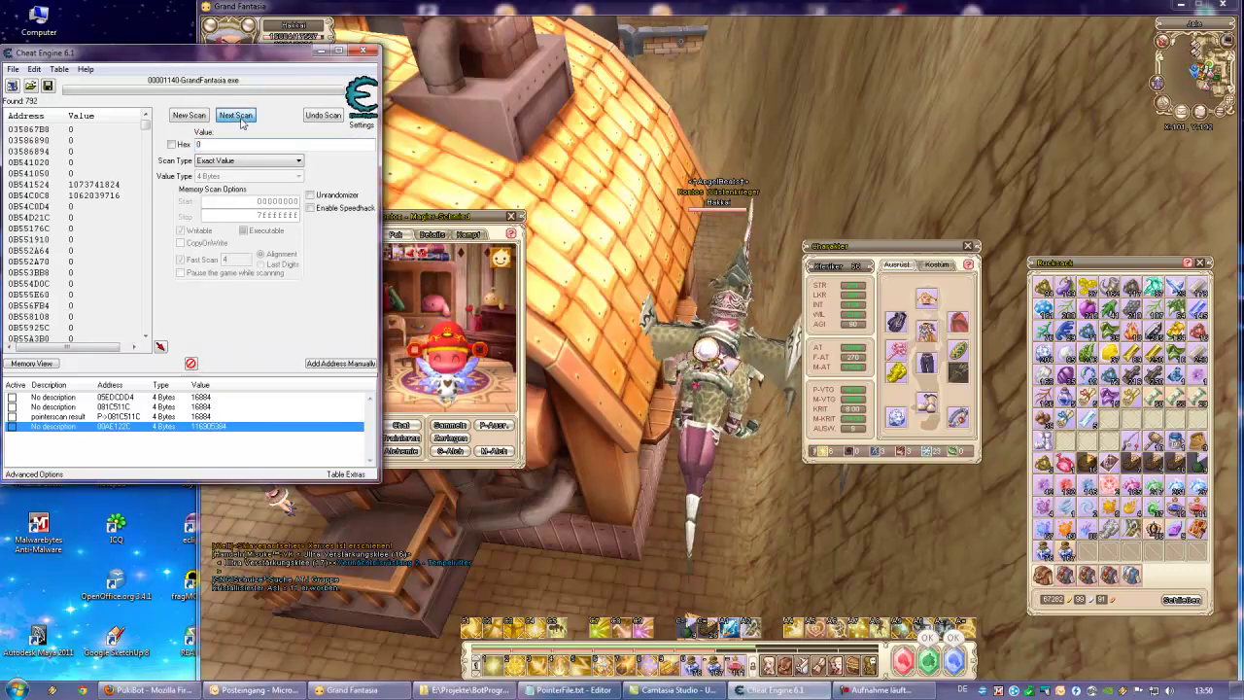
{"action": "left_click", "coordinate": [241, 117]}
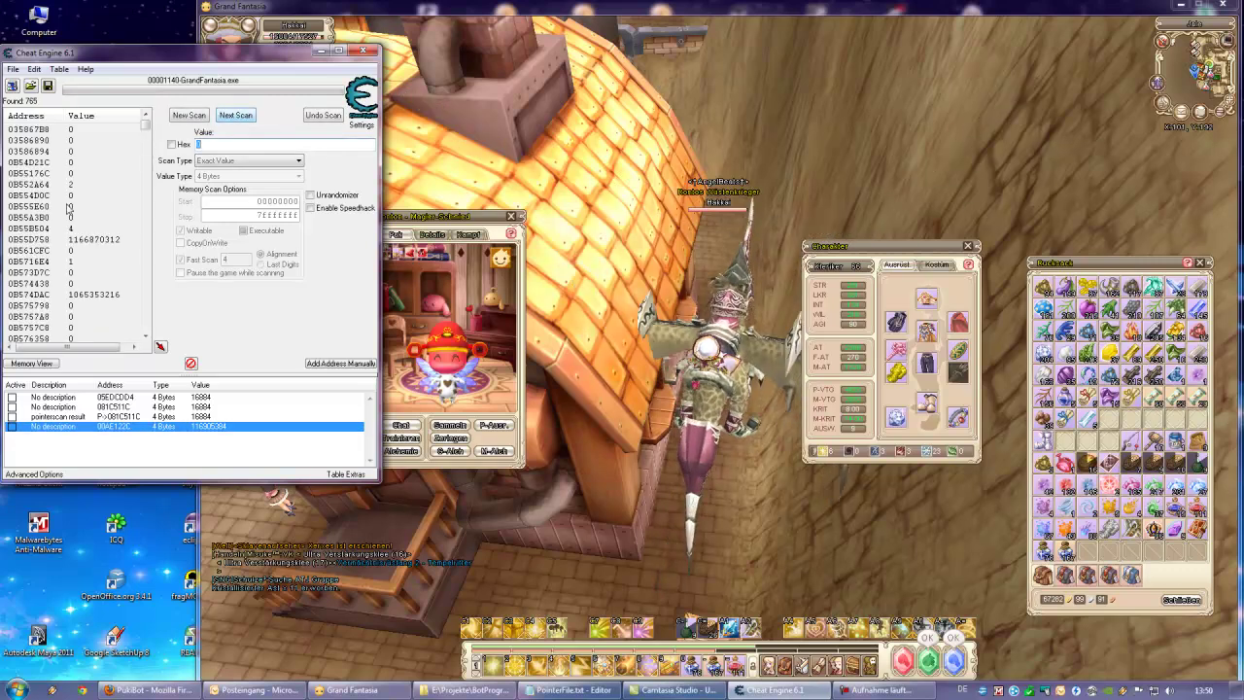
{"action": "left_click", "coordinate": [235, 116]}
{"action": "left_click", "coordinate": [235, 116]}
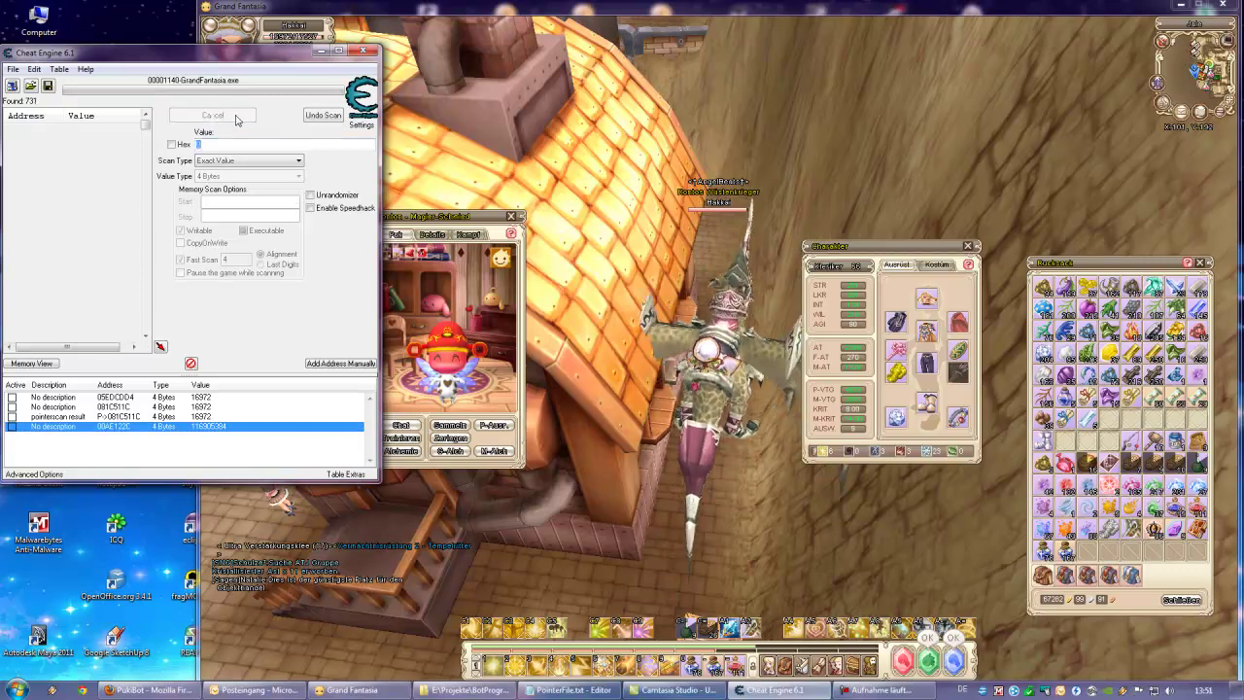
- Send the pet on a gathering job from Grand Fantasia's pet window
{"action": "left_click", "coordinate": [452, 216]}
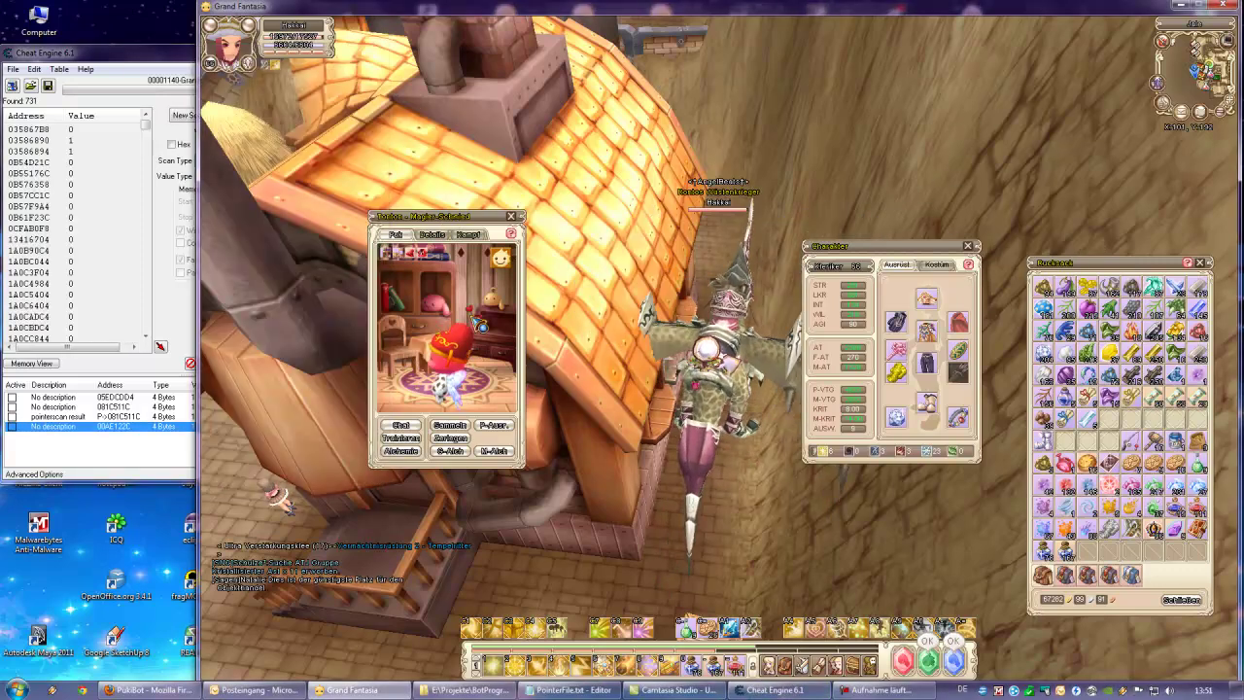
{"action": "left_click", "coordinate": [449, 425]}
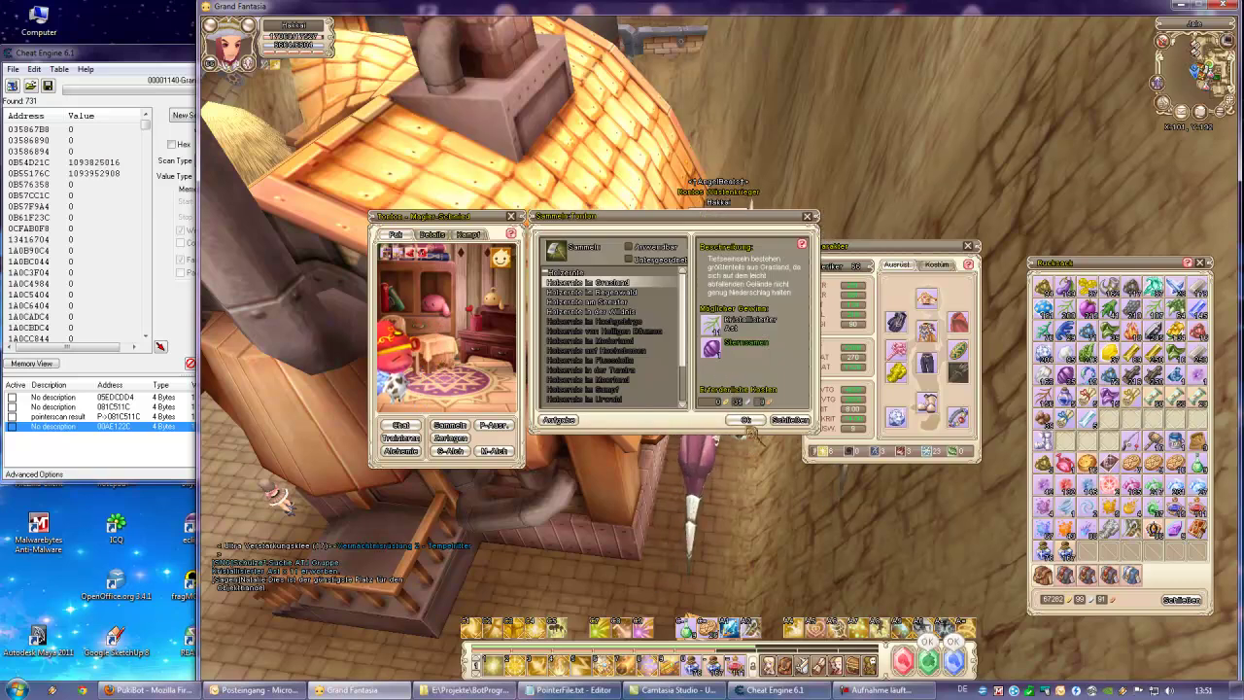
{"action": "left_click", "coordinate": [746, 420]}
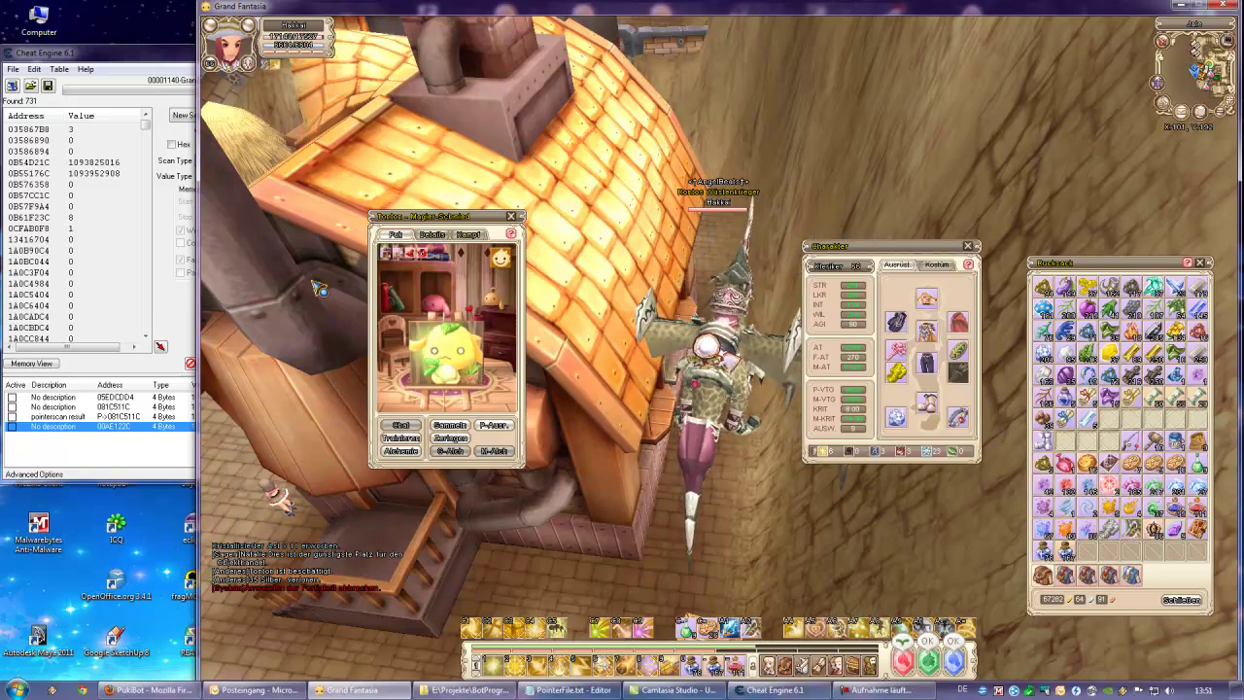
- Rescan Cheat Engine for value 1, leaving the single address 0CFAB0F8
{"action": "left_click", "coordinate": [131, 66]}
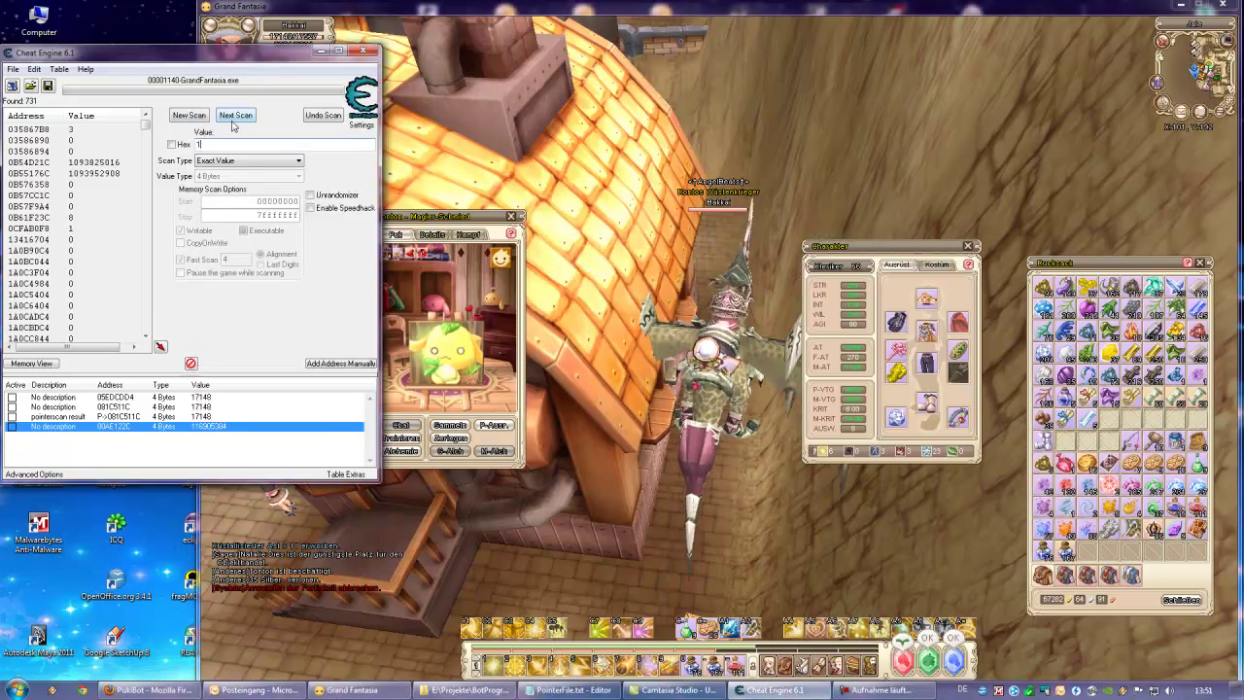
{"action": "left_click", "coordinate": [231, 121]}
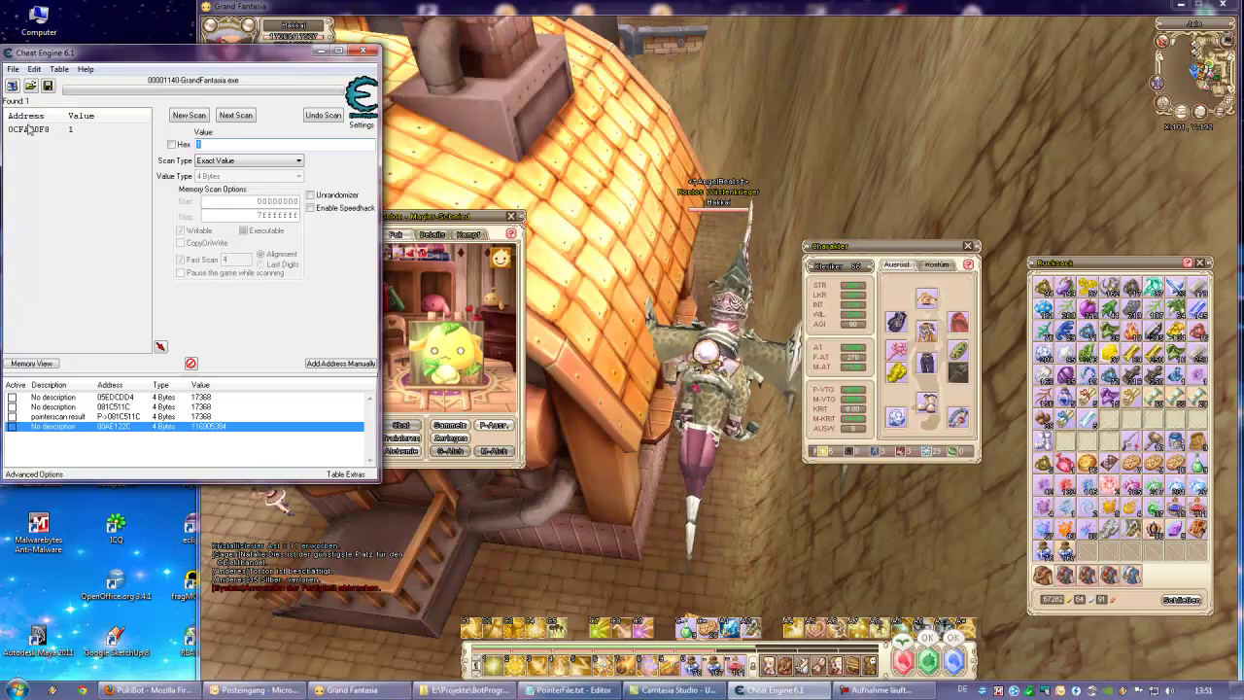
{"action": "left_click", "coordinate": [49, 129]}
- Add 0CFAB0F8 to the table and pointer-scan it with default settings, overwriting 1.PTR
{"action": "double_click", "coordinate": [49, 130]}
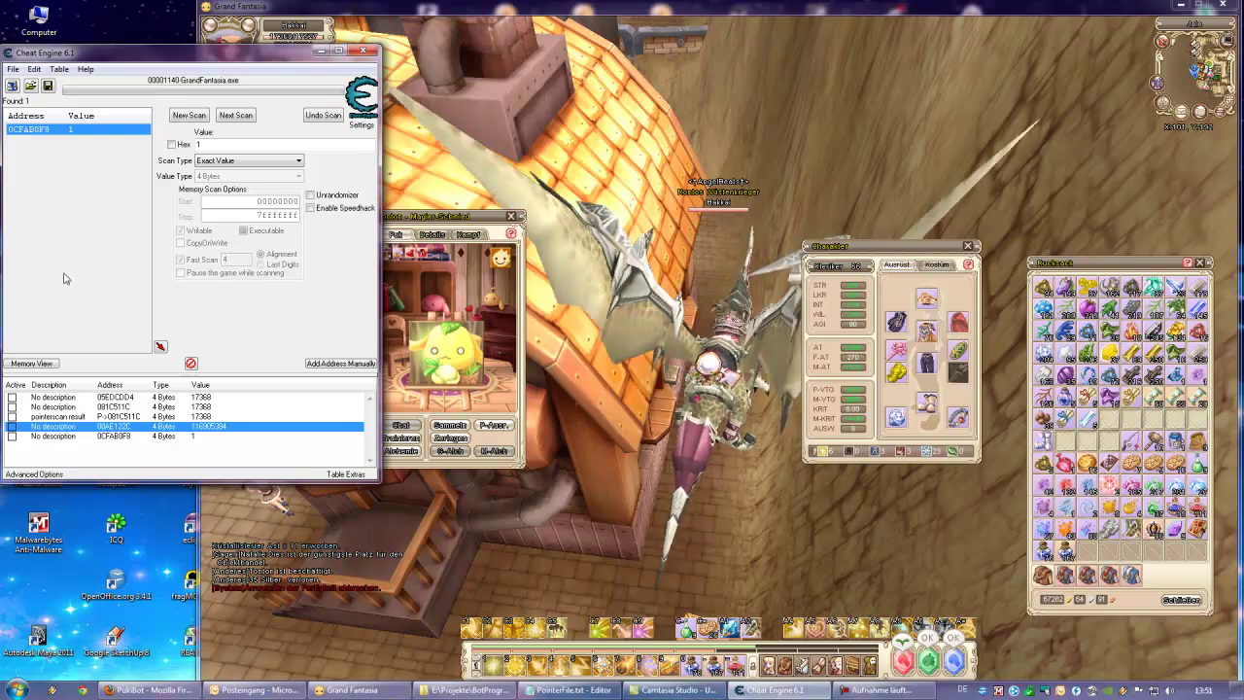
{"action": "right_click", "coordinate": [156, 436]}
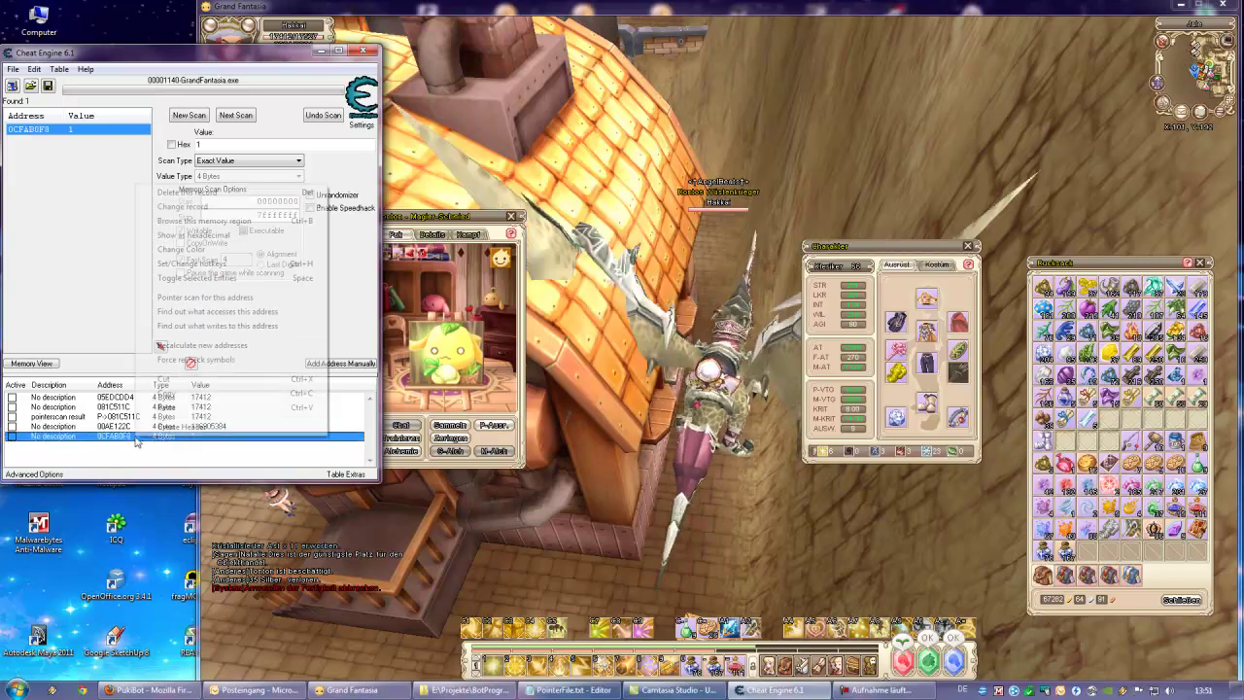
{"action": "left_click", "coordinate": [224, 297]}
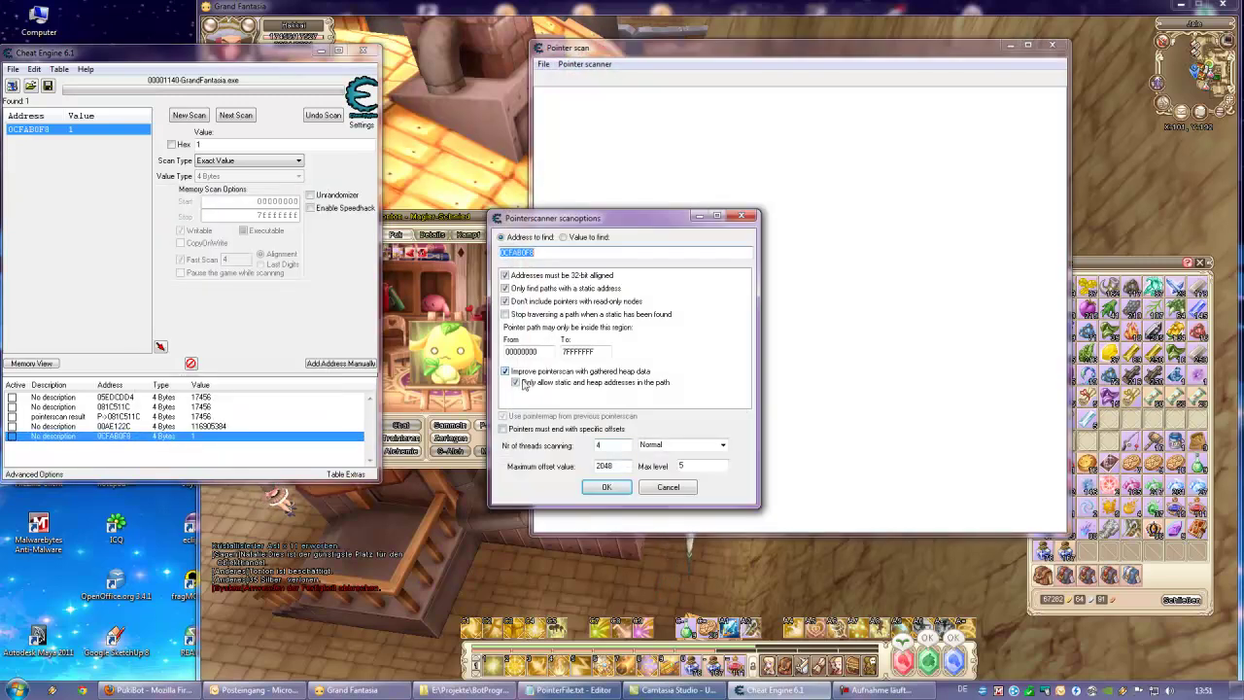
{"action": "left_click", "coordinate": [607, 487]}
{"action": "type", "text": "1"}
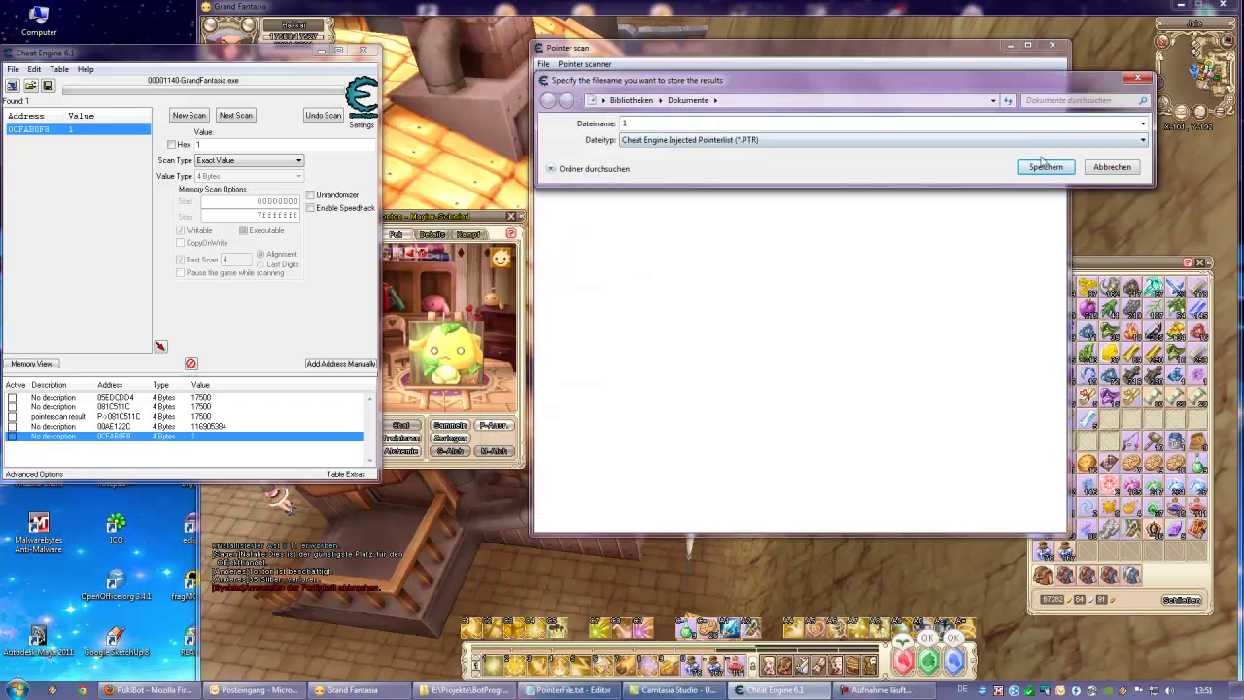
{"action": "left_click", "coordinate": [1043, 165]}
{"action": "left_click", "coordinate": [657, 352]}
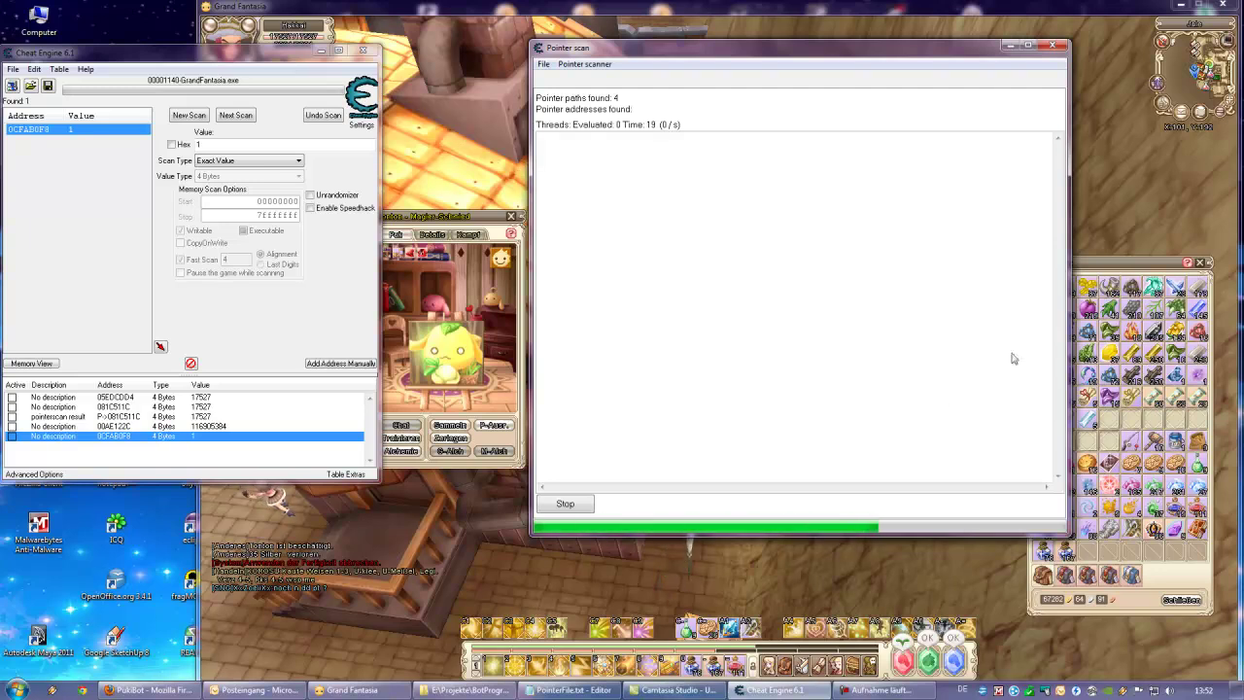
{"action": "left_click_drag", "start_coordinate": [866, 61], "coordinate": [792, 52]}
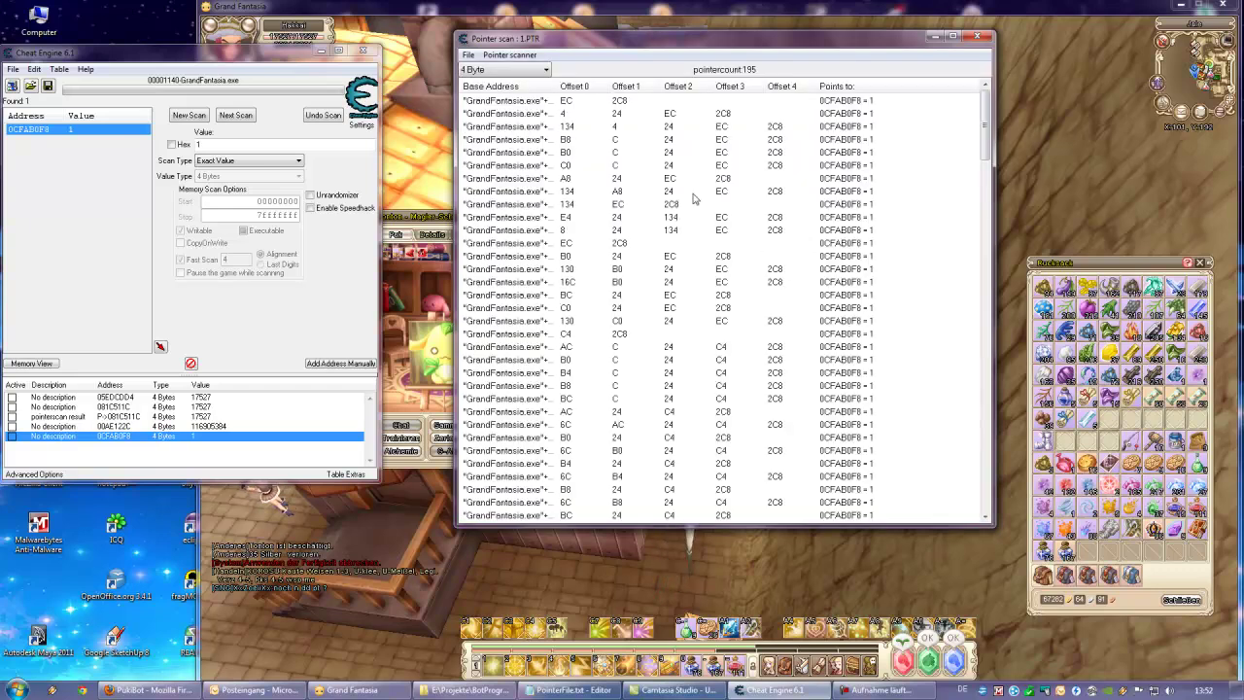
- Review the PointerFile.txt notes, then select the AC, 24, C4, 2C8 path in the scan results
{"action": "left_click", "coordinate": [572, 690]}
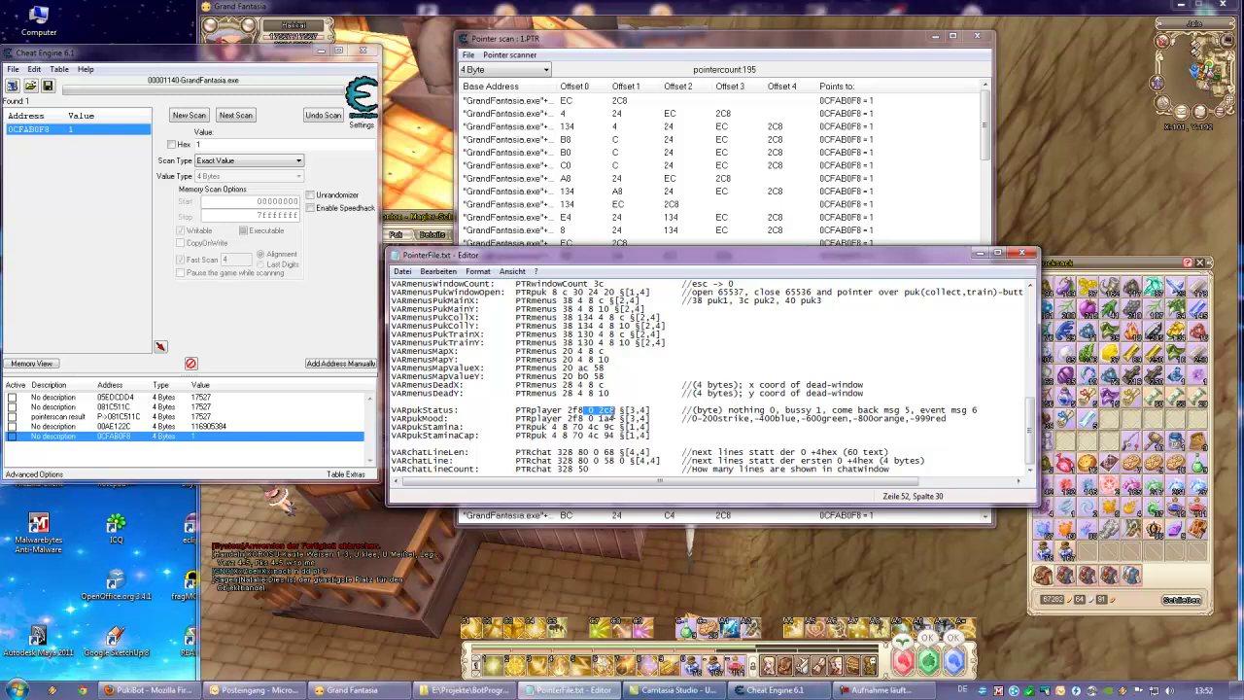
{"action": "scroll", "coordinate": [500, 359], "scroll_direction": "up", "scroll_amount": 12}
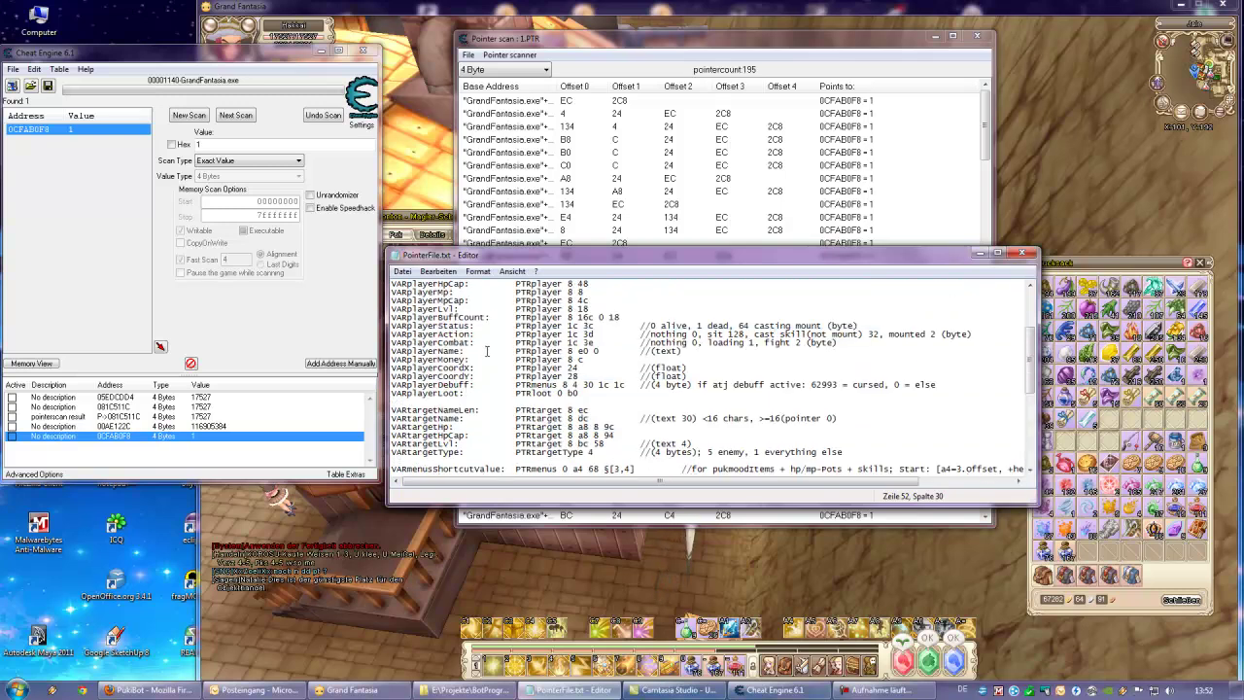
{"action": "scroll", "coordinate": [499, 358], "scroll_direction": "down", "scroll_amount": 12}
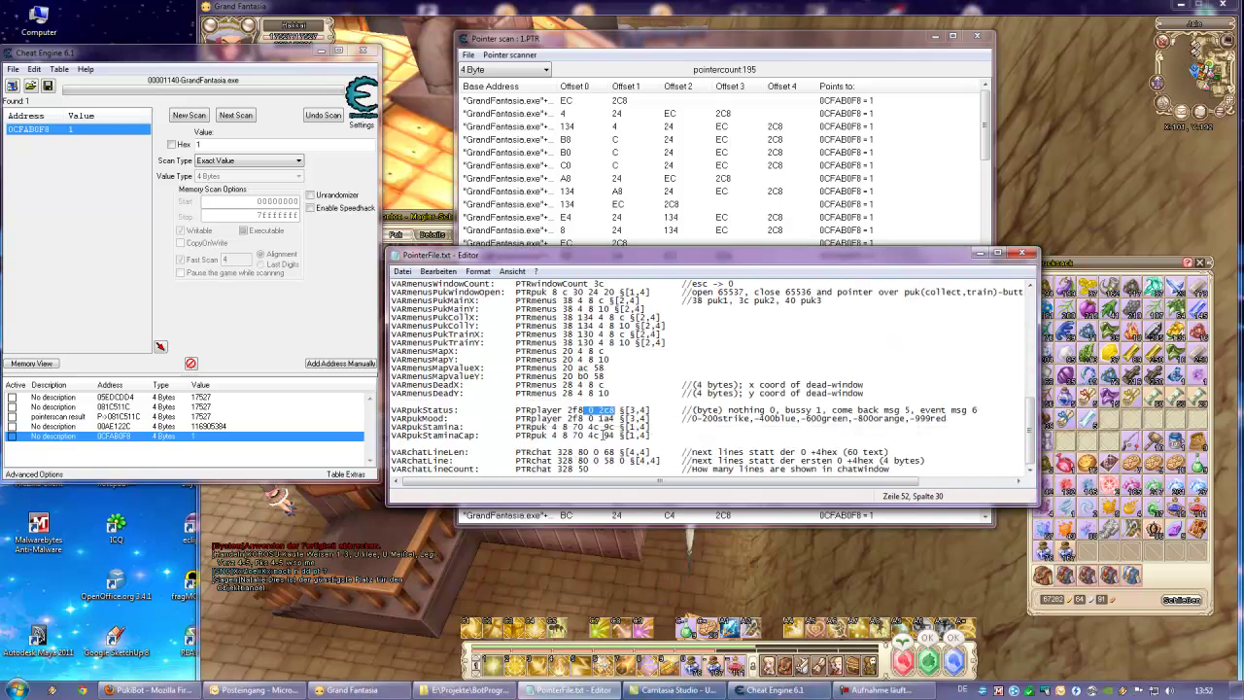
{"action": "left_click", "coordinate": [920, 218]}
{"action": "scroll", "coordinate": [886, 335], "scroll_direction": "down", "scroll_amount": 5}
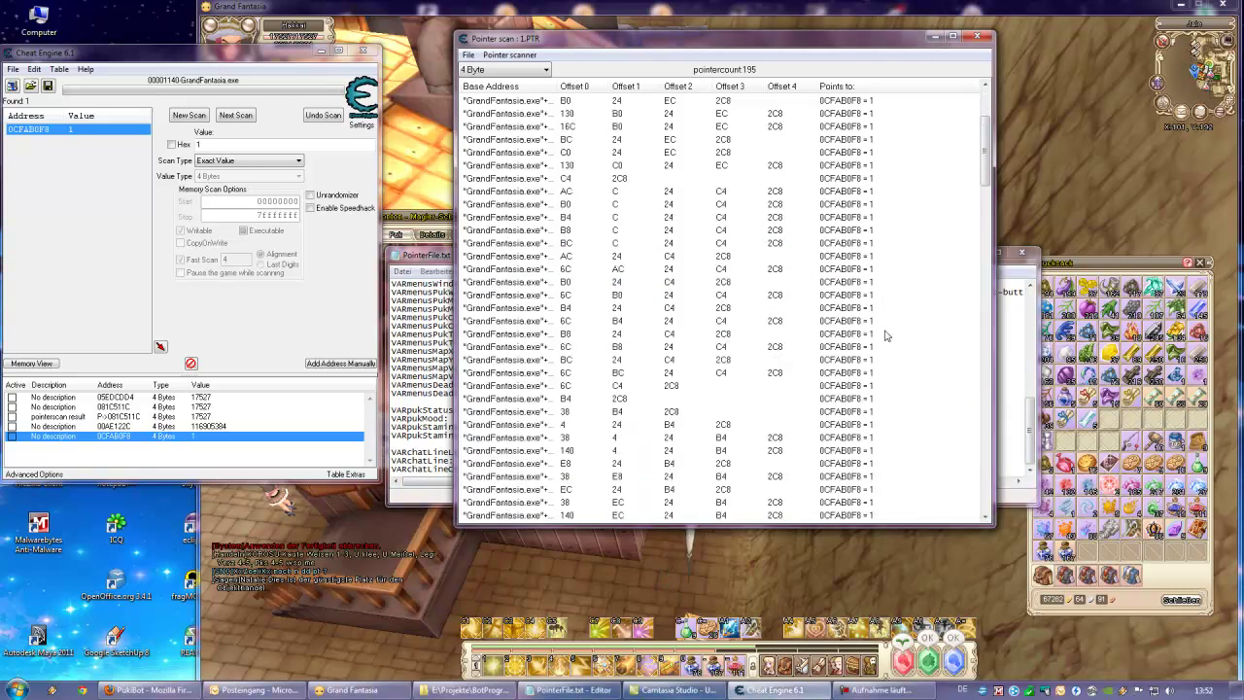
{"action": "left_click", "coordinate": [625, 258]}
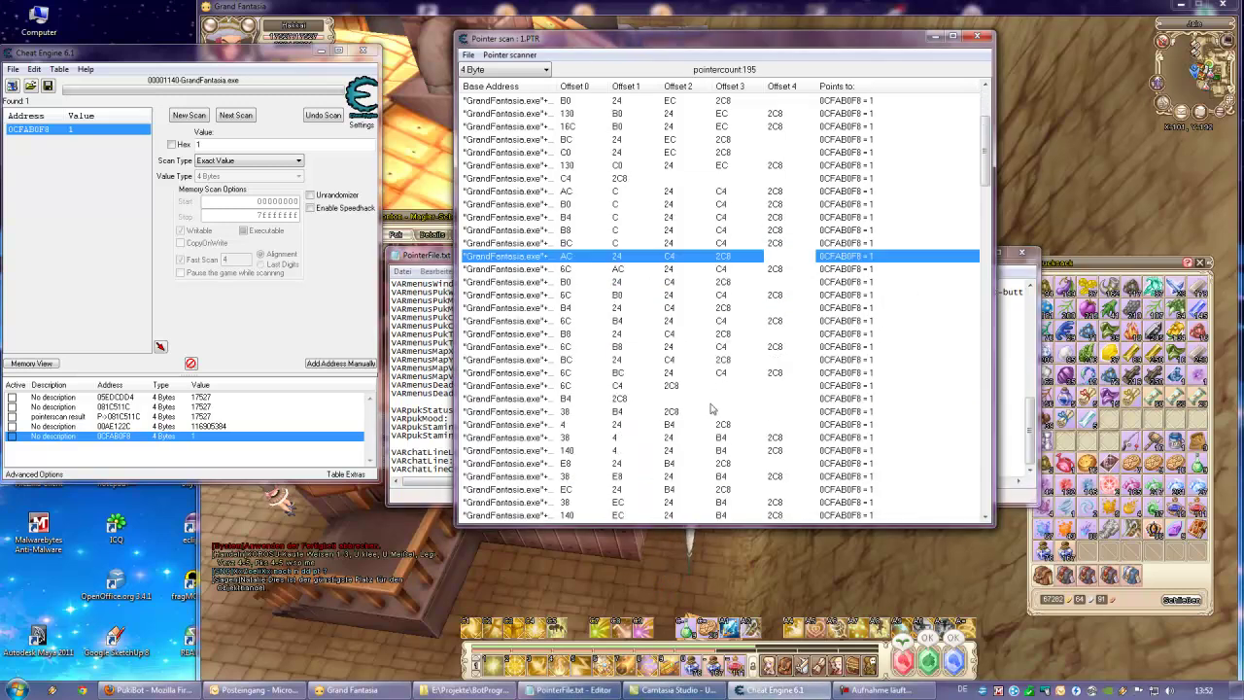
- Scroll down the results and select the path with offsets 2F8, 0, 2C8
{"action": "scroll", "coordinate": [711, 409], "scroll_direction": "down", "scroll_amount": 2}
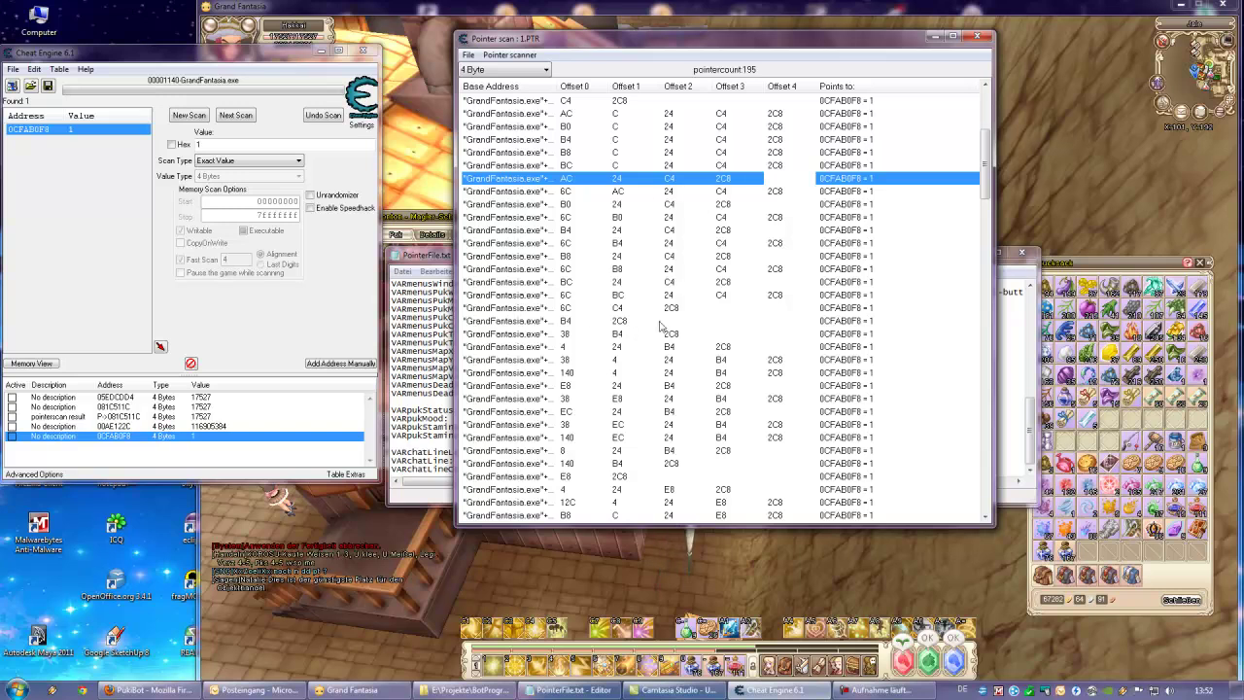
{"action": "scroll", "coordinate": [694, 408], "scroll_direction": "down", "scroll_amount": 4}
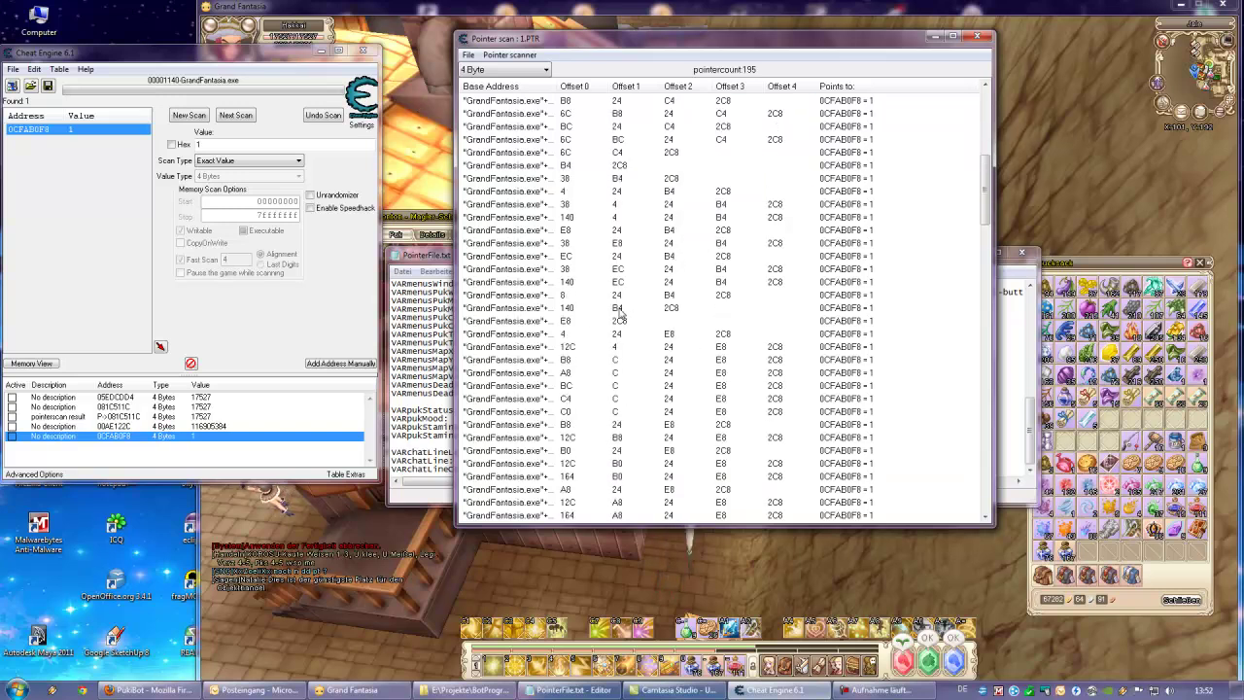
{"action": "scroll", "coordinate": [627, 330], "scroll_direction": "down", "scroll_amount": 10}
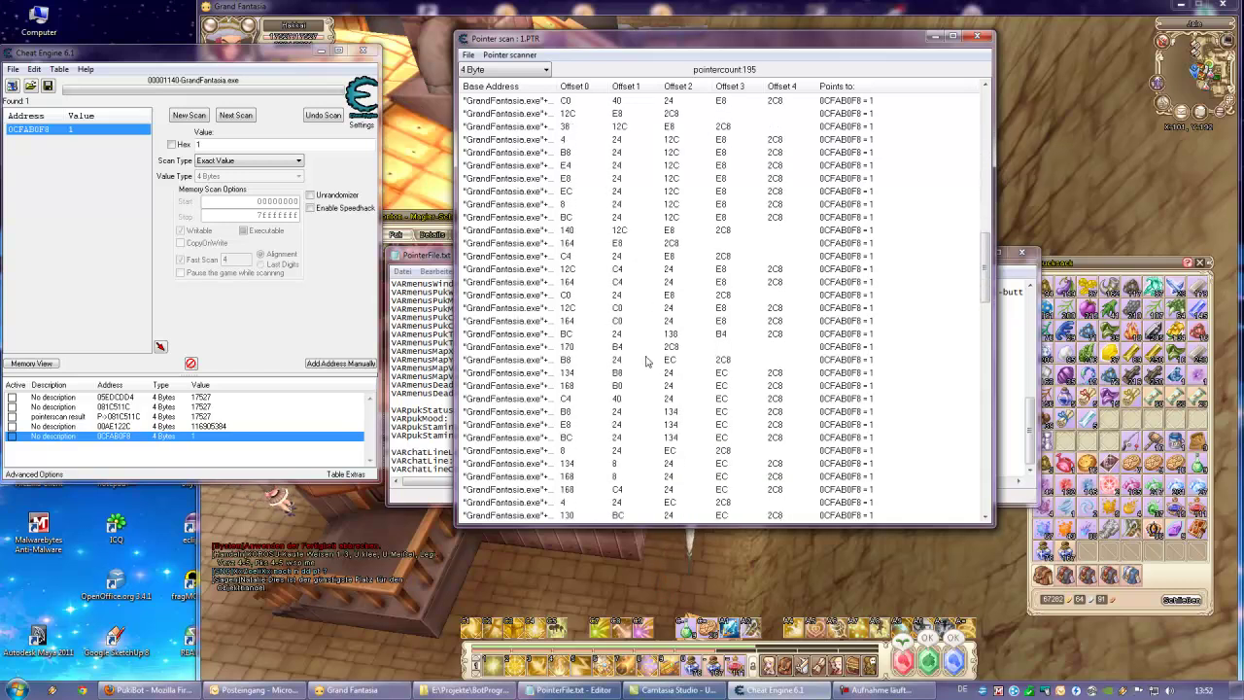
{"action": "scroll", "coordinate": [644, 375], "scroll_direction": "down", "scroll_amount": 2}
{"action": "scroll", "coordinate": [646, 391], "scroll_direction": "down", "scroll_amount": 8}
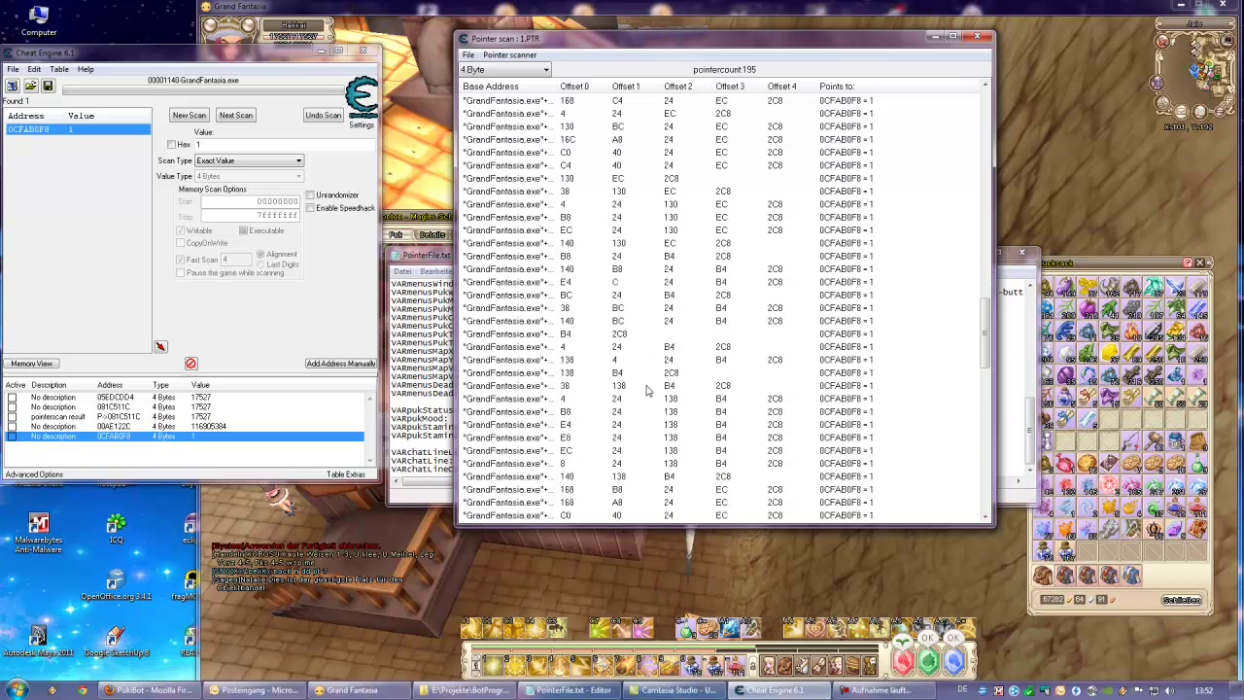
{"action": "scroll", "coordinate": [646, 391], "scroll_direction": "down", "scroll_amount": 4}
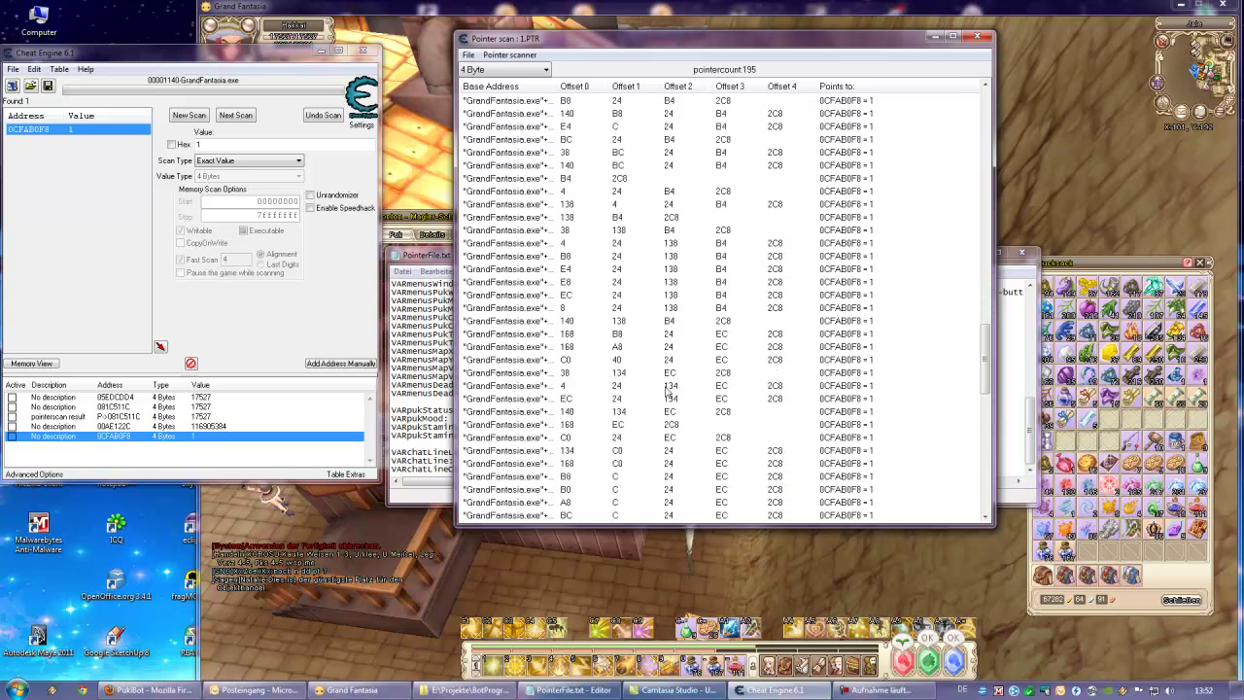
{"action": "scroll", "coordinate": [668, 391], "scroll_direction": "down", "scroll_amount": 2}
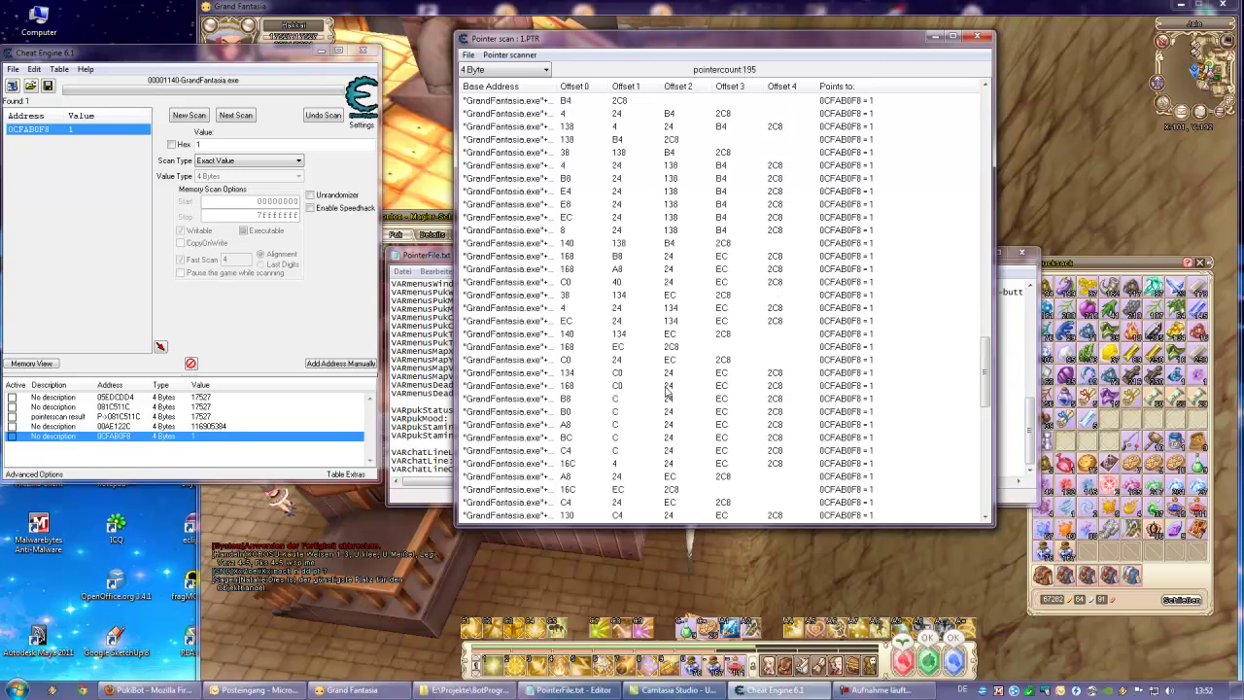
{"action": "scroll", "coordinate": [668, 391], "scroll_direction": "down", "scroll_amount": 4}
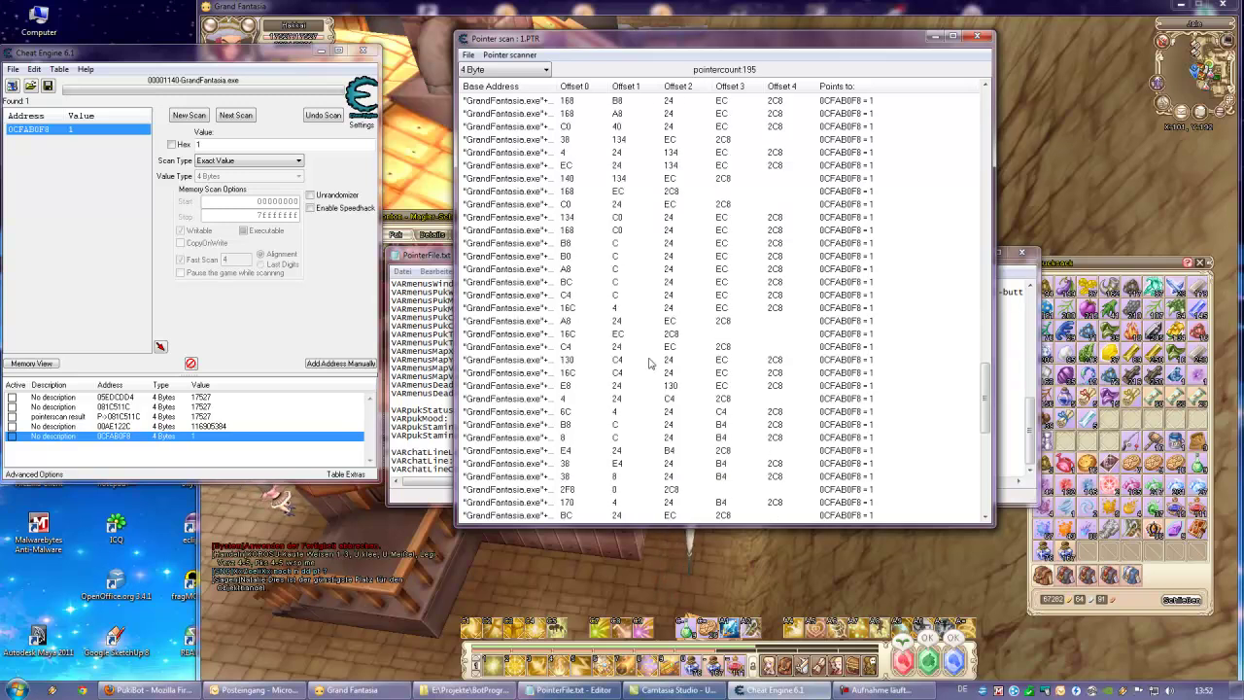
{"action": "scroll", "coordinate": [649, 362], "scroll_direction": "down", "scroll_amount": 2}
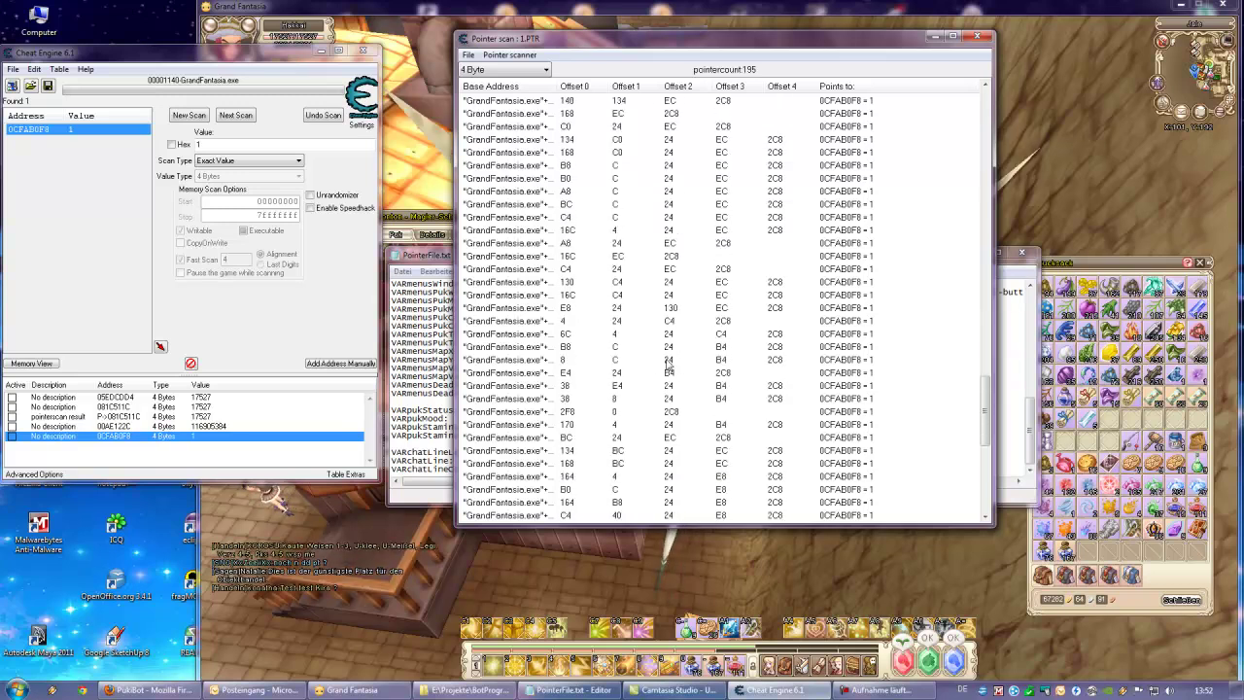
{"action": "left_click", "coordinate": [656, 417]}
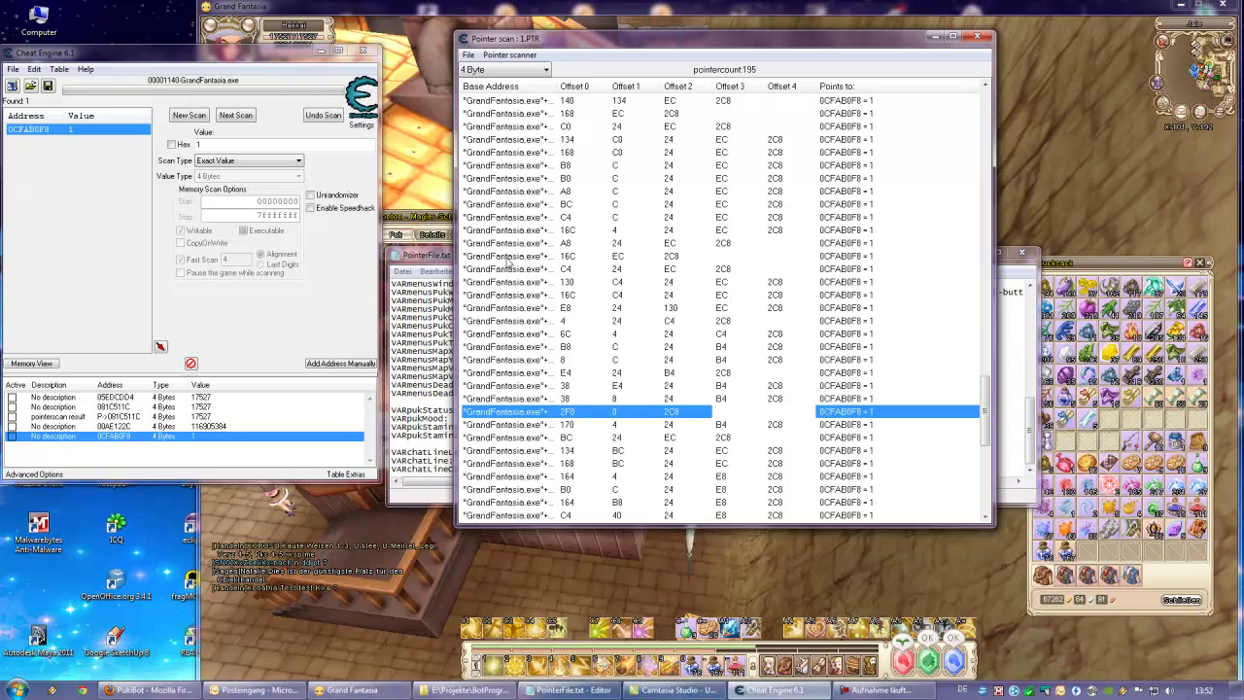
- Confirm PTRplayer ae122c matches module offset 006E122C, then add the 2F8 pointer to the table
{"action": "left_click_drag", "start_coordinate": [436, 262], "coordinate": [73, 325]}
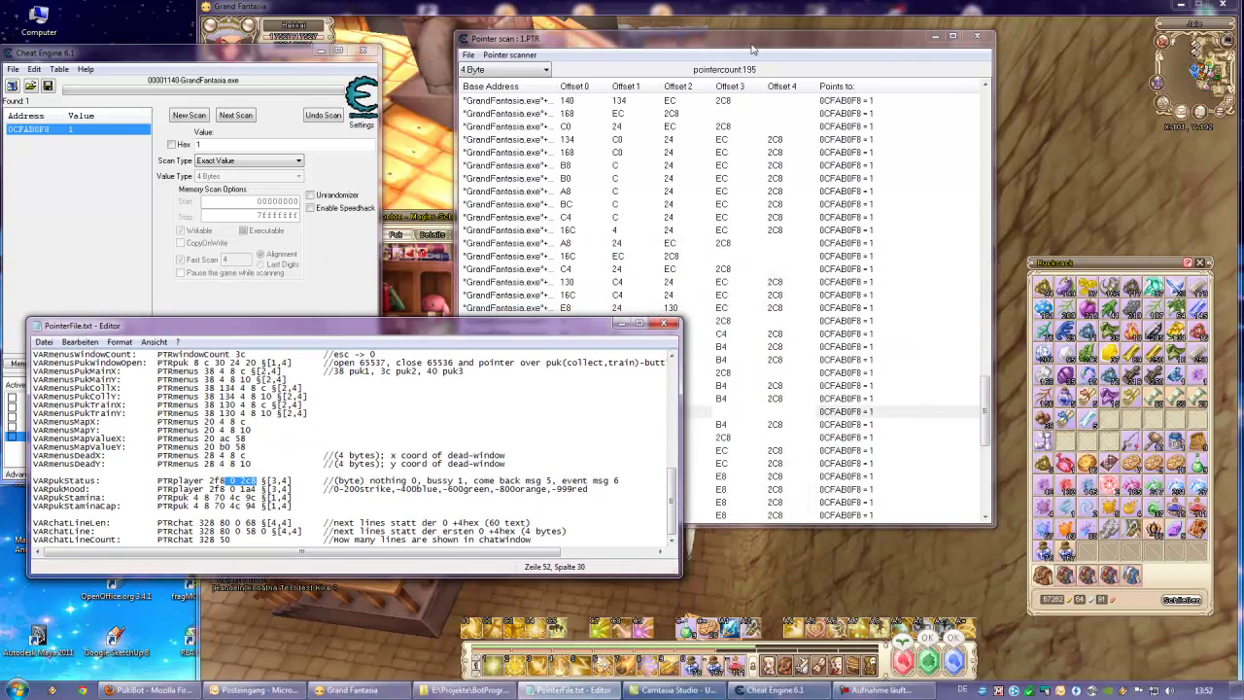
{"action": "left_click_drag", "start_coordinate": [756, 39], "coordinate": [948, 23]}
{"action": "left_click_drag", "start_coordinate": [753, 70], "coordinate": [821, 70]}
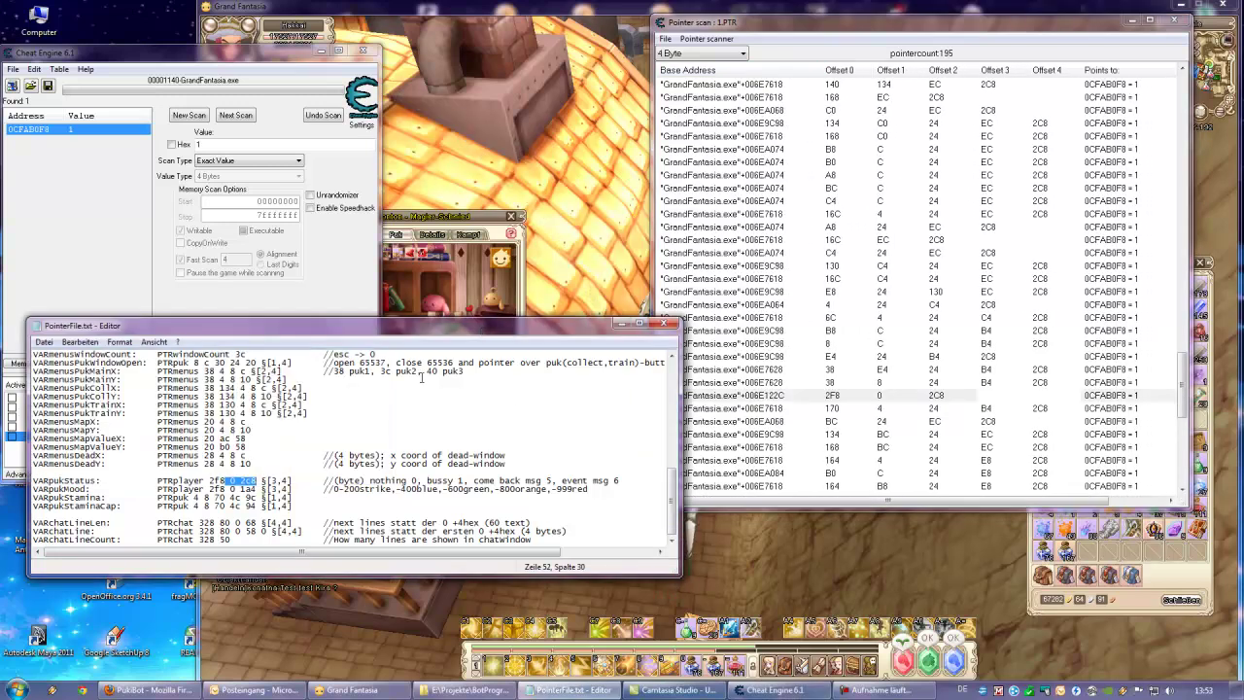
{"action": "scroll", "coordinate": [422, 379], "scroll_direction": "up", "scroll_amount": 12}
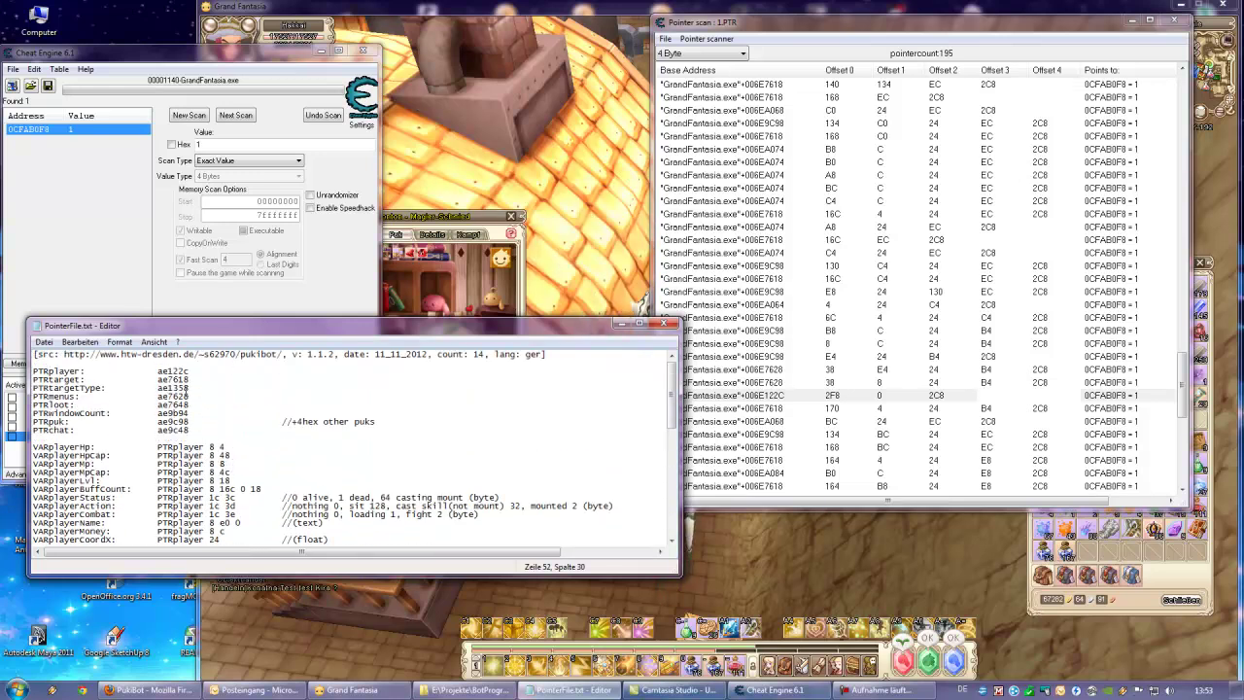
{"action": "left_click_drag", "start_coordinate": [190, 371], "coordinate": [173, 371]}
{"action": "left_click", "coordinate": [770, 396]}
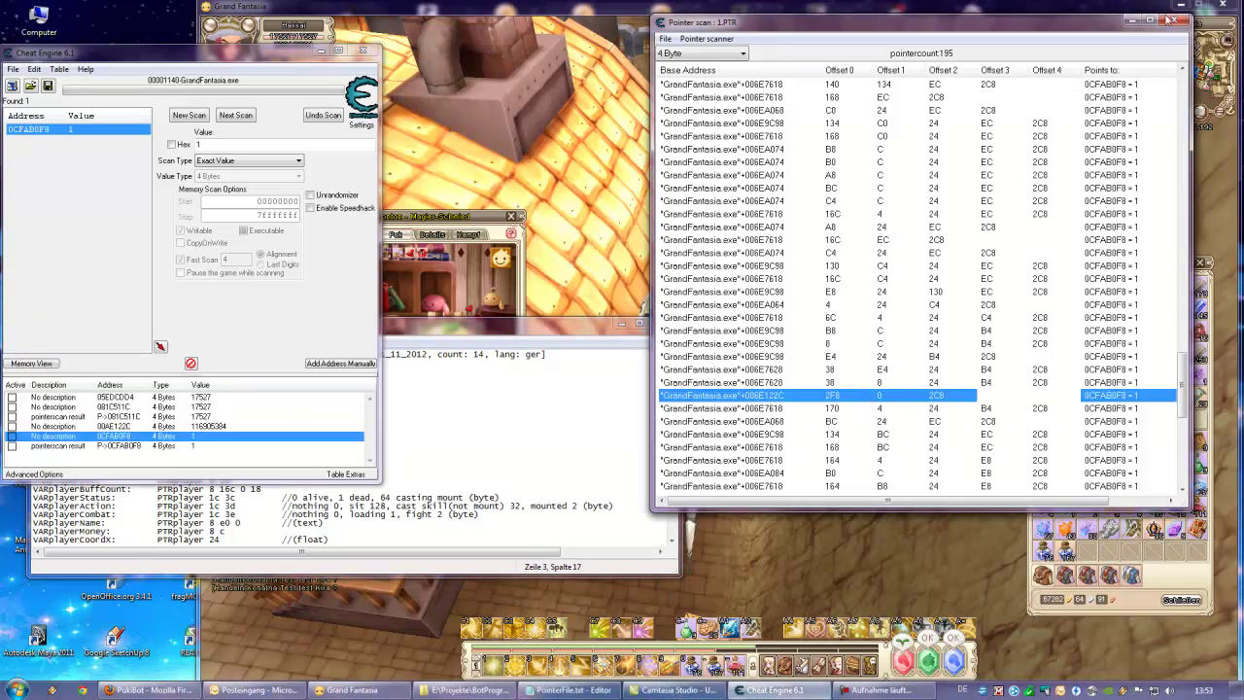
{"action": "left_click", "coordinate": [424, 354]}
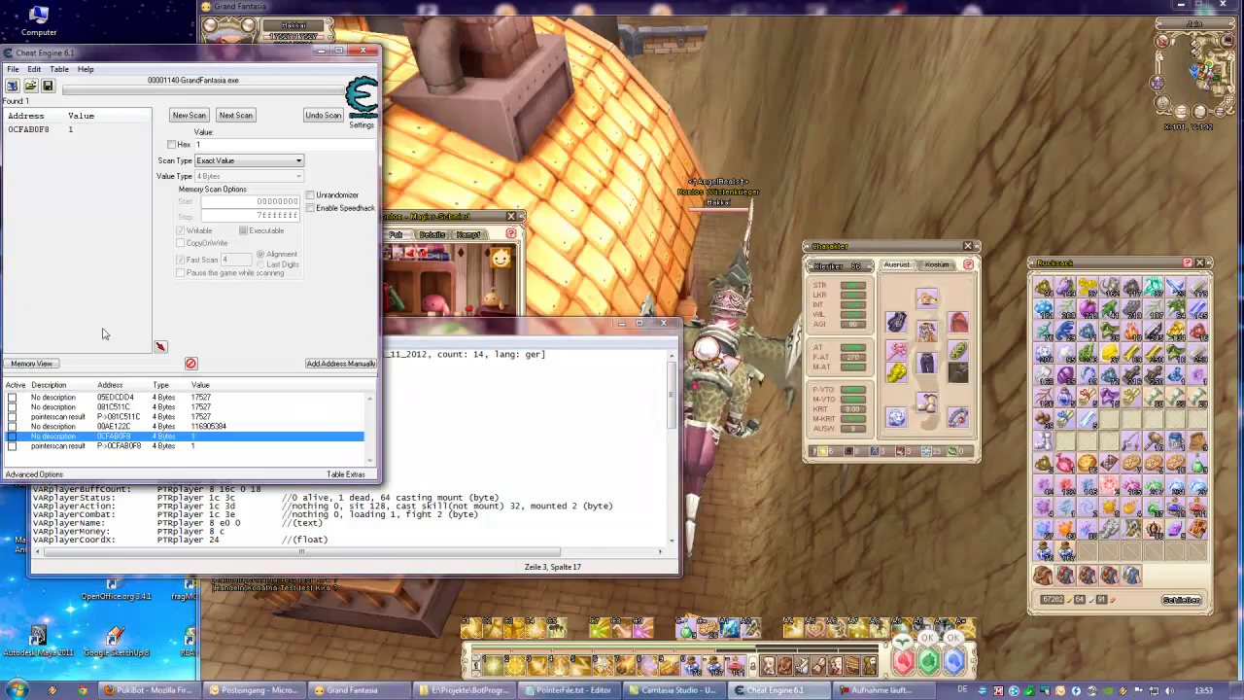
- Close the scan results and open the saved pointer's details showing base offset 2F8
{"action": "key", "text": "alt+Tab"}
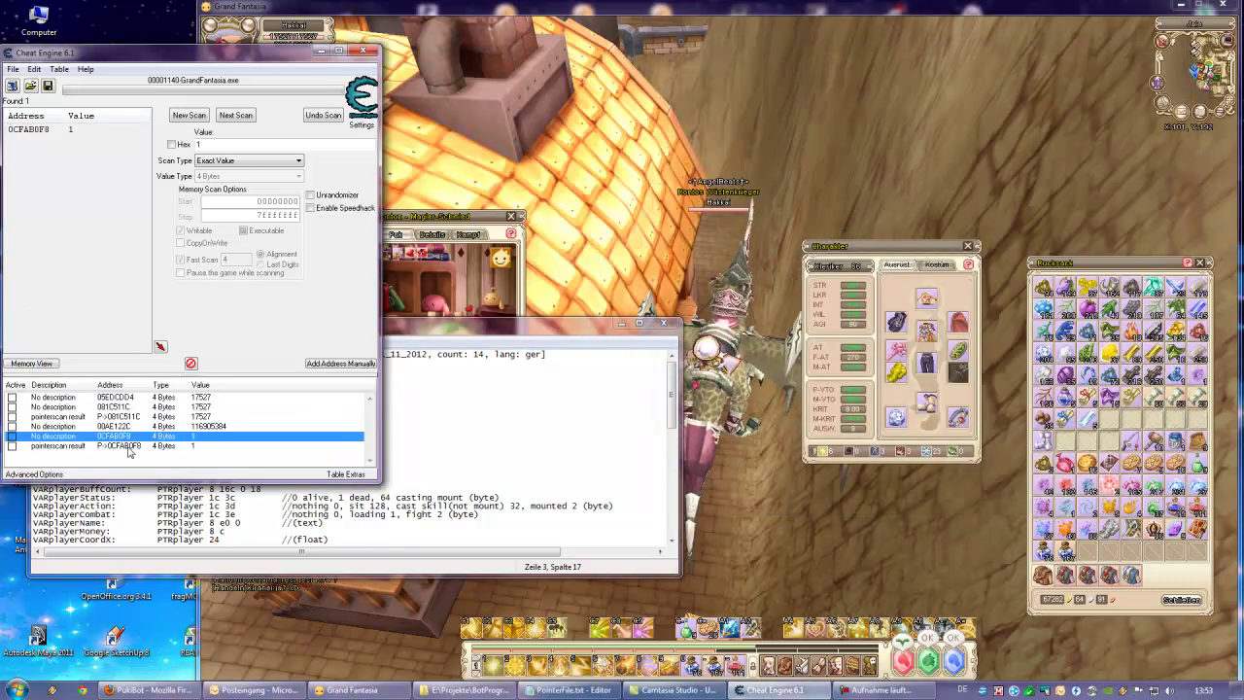
{"action": "double_click", "coordinate": [125, 445]}
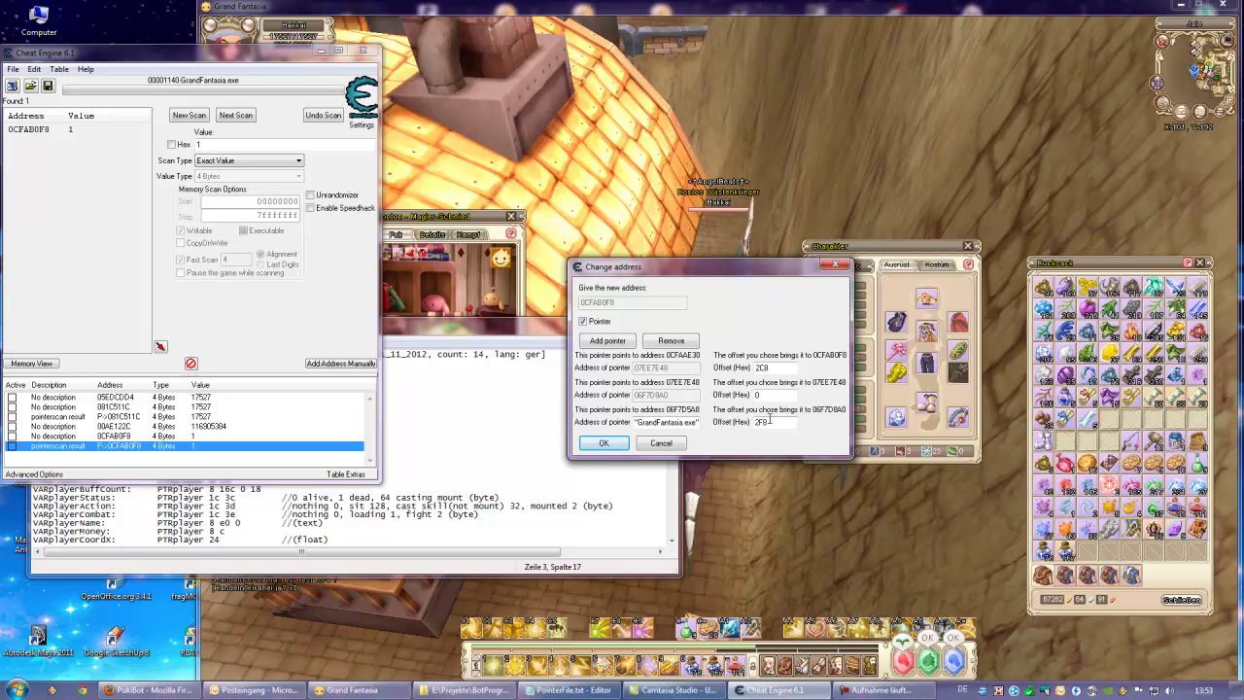
{"action": "left_click_drag", "start_coordinate": [757, 421], "coordinate": [795, 426]}
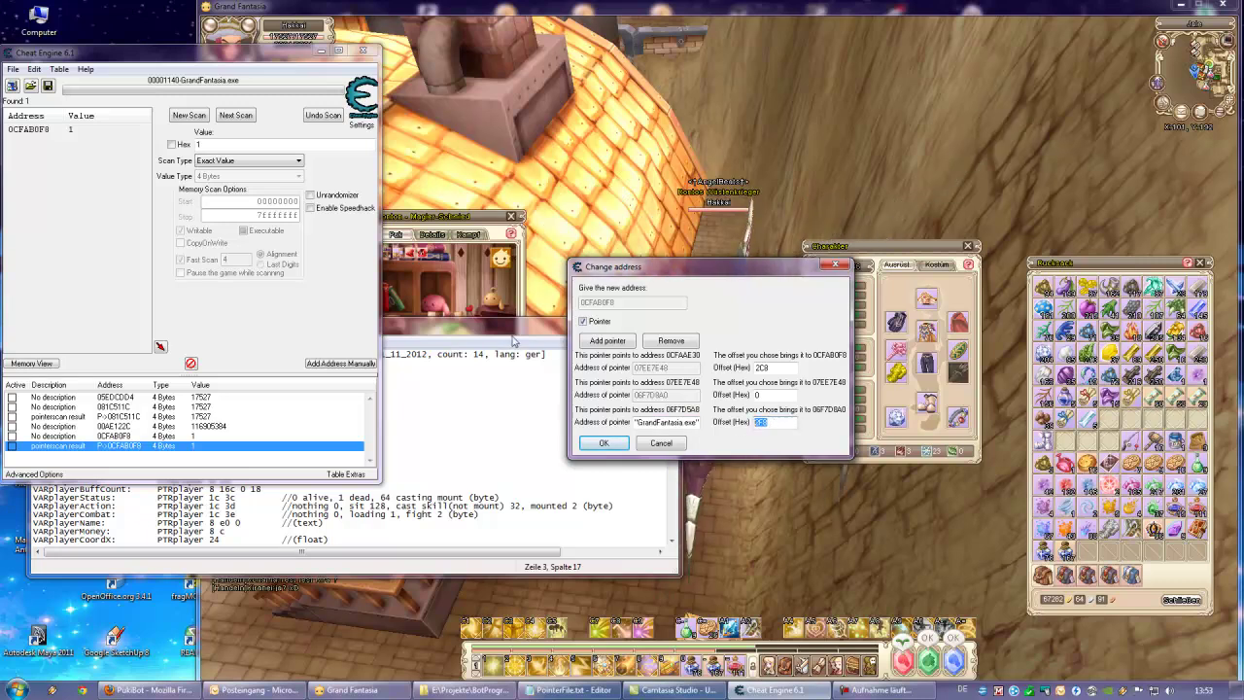
- Locate the matching base offset 2f8 on PointerFile.txt's VARpukStatus line
{"action": "left_click_drag", "start_coordinate": [502, 330], "coordinate": [484, 365]}
{"action": "scroll", "coordinate": [330, 477], "scroll_direction": "down", "scroll_amount": 15}
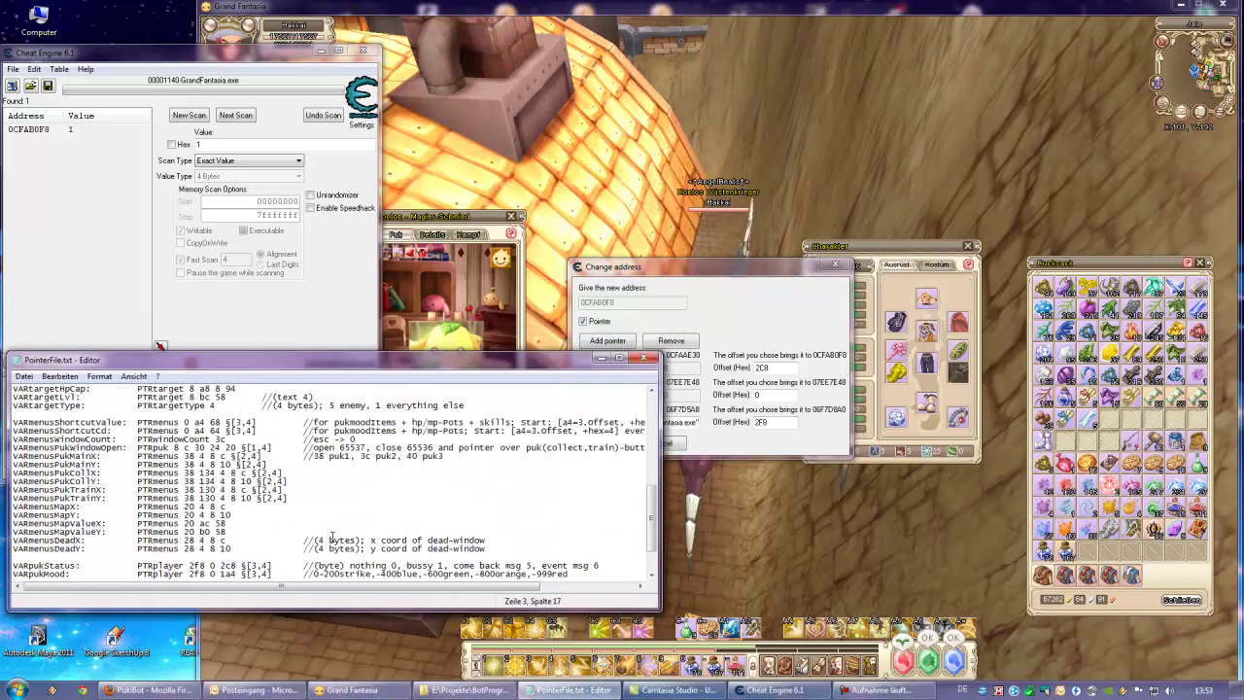
{"action": "double_click", "coordinate": [200, 516]}
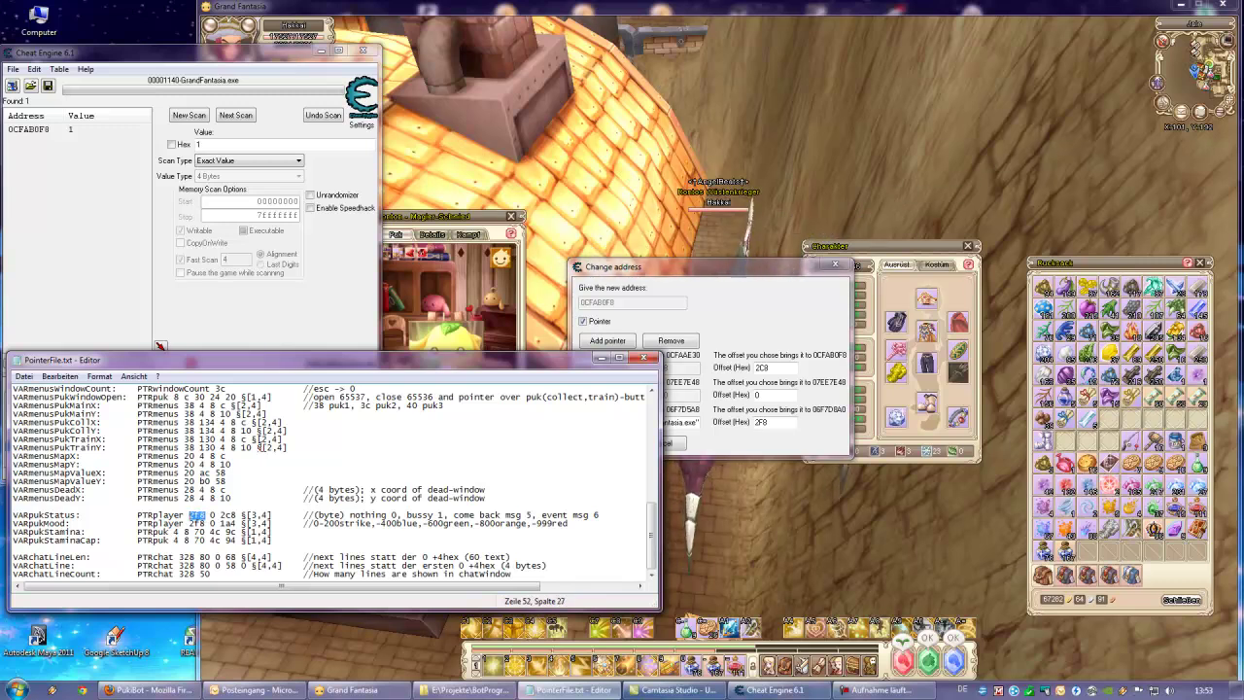
{"action": "left_click_drag", "start_coordinate": [394, 362], "coordinate": [761, 68]}
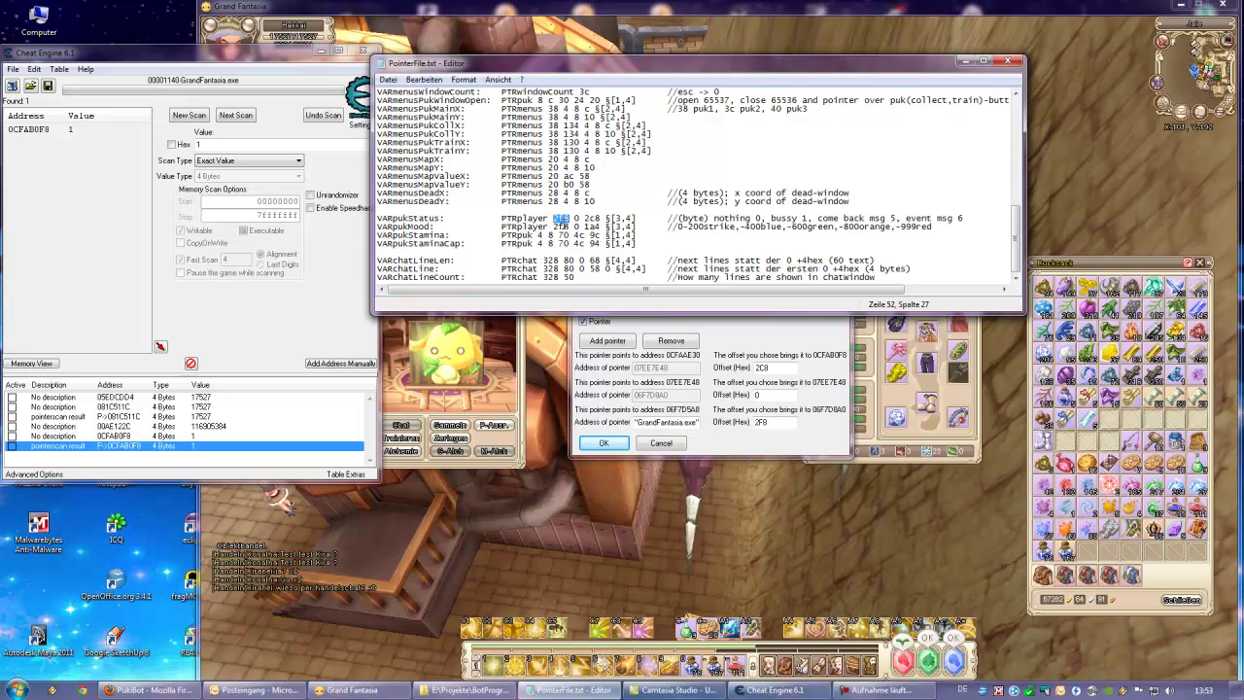
- Enlarge the Notepad window and compare VARpukMood's PTRplayer 2f8 0 1a4 against VARpukStatus
{"action": "double_click", "coordinate": [562, 226]}
{"action": "scroll", "coordinate": [584, 243], "scroll_direction": "up", "scroll_amount": 10}
{"action": "scroll", "coordinate": [591, 253], "scroll_direction": "down", "scroll_amount": 10}
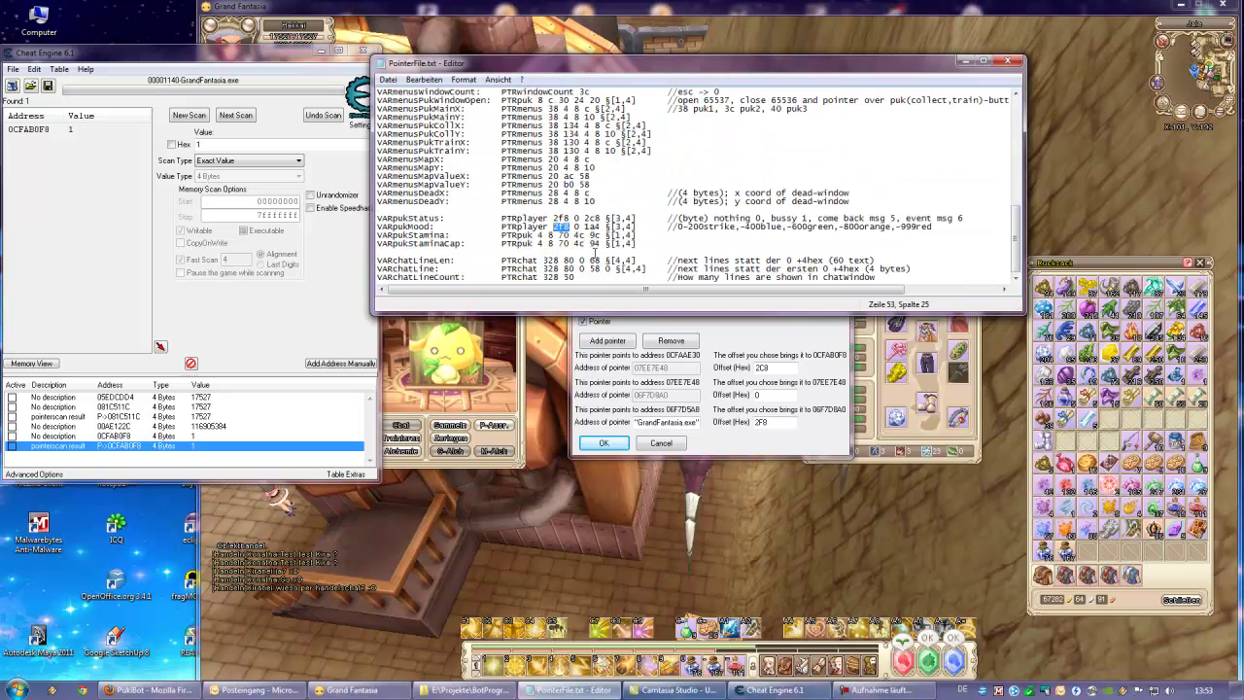
{"action": "left_click_drag", "start_coordinate": [593, 309], "coordinate": [593, 403]}
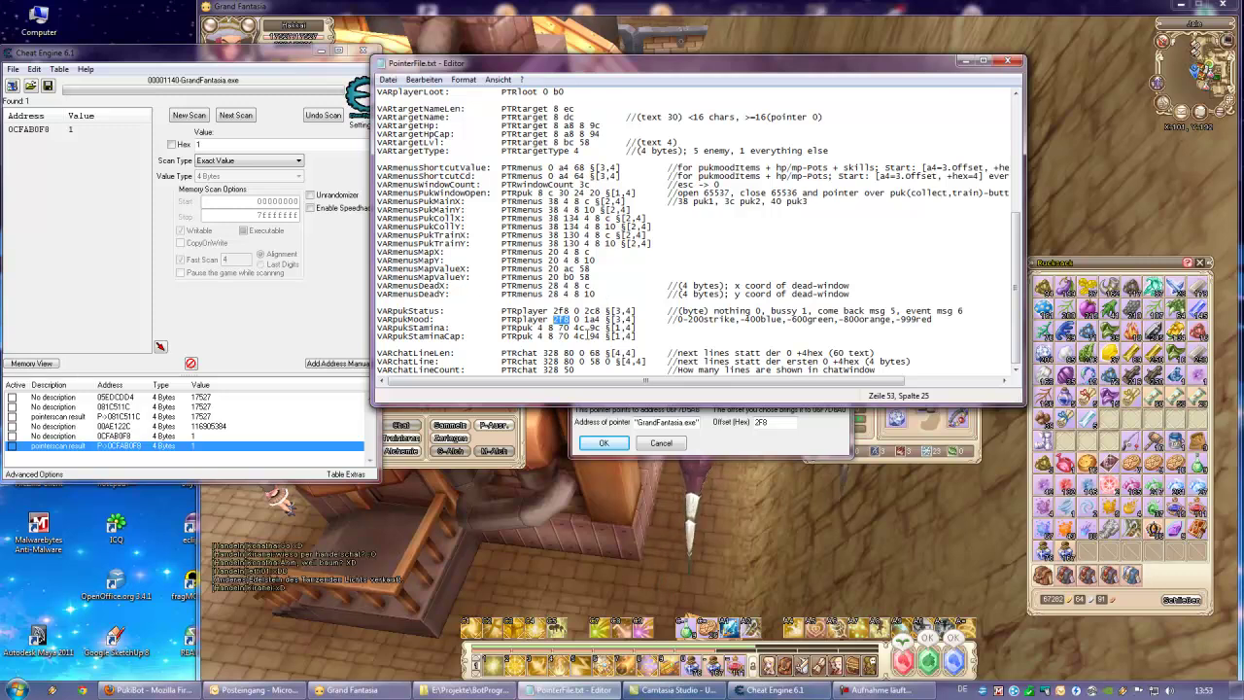
{"action": "scroll", "coordinate": [574, 331], "scroll_direction": "up", "scroll_amount": 7}
{"action": "scroll", "coordinate": [583, 334], "scroll_direction": "down", "scroll_amount": 7}
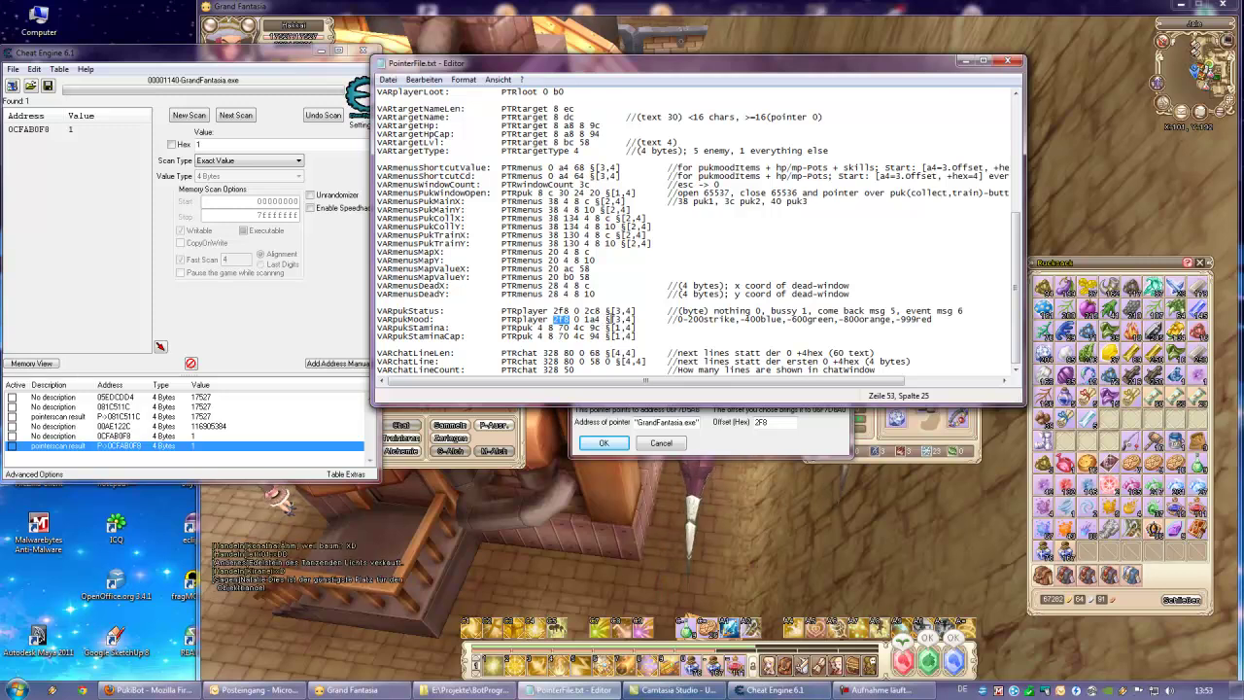
{"action": "left_click", "coordinate": [637, 319]}
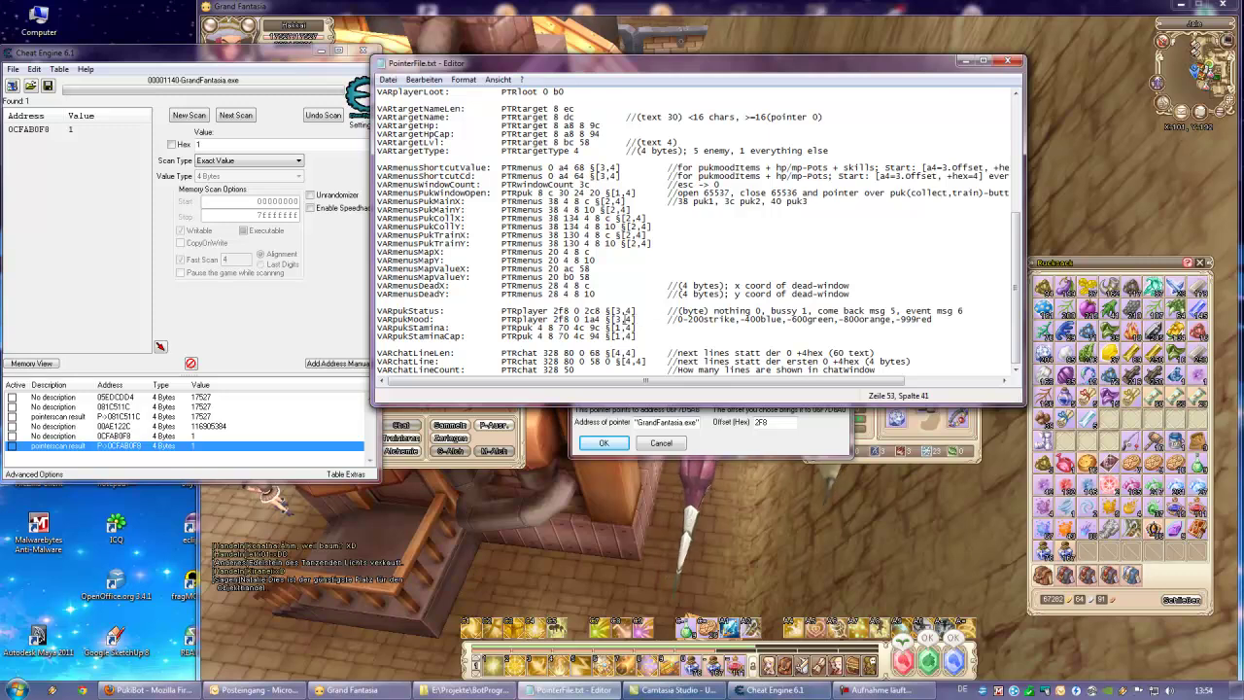
{"action": "scroll", "coordinate": [671, 294], "scroll_direction": "up", "scroll_amount": 6}
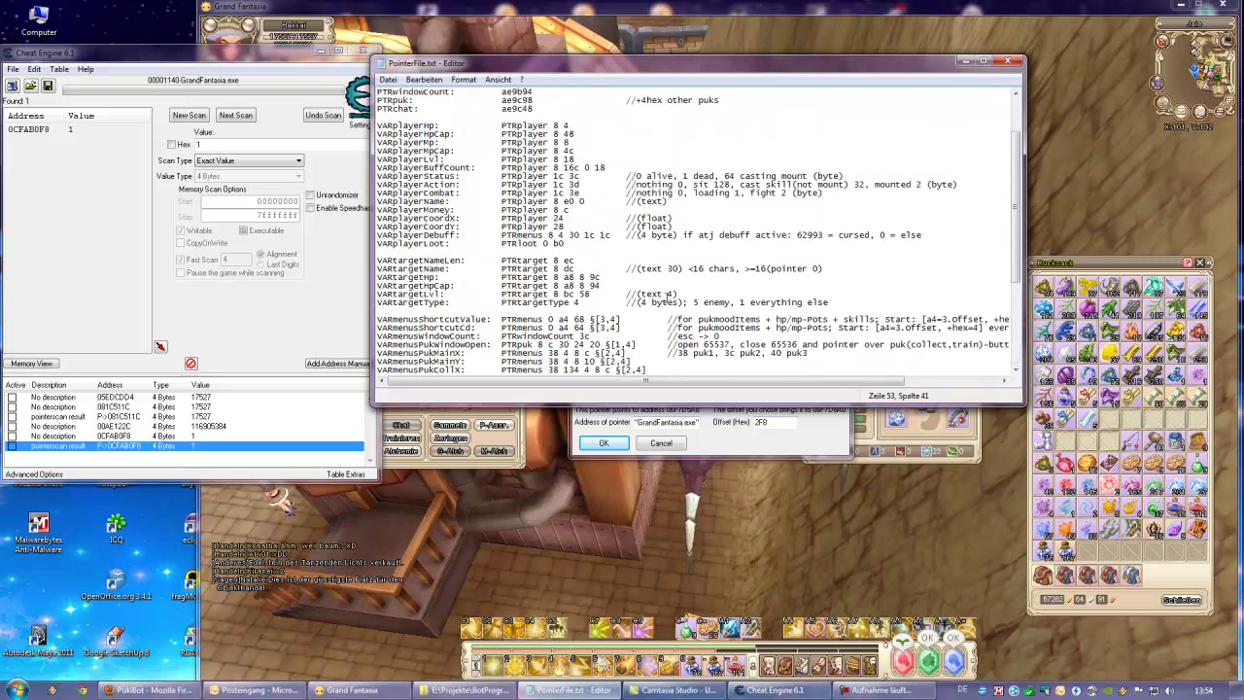
{"action": "scroll", "coordinate": [671, 294], "scroll_direction": "down", "scroll_amount": 6}
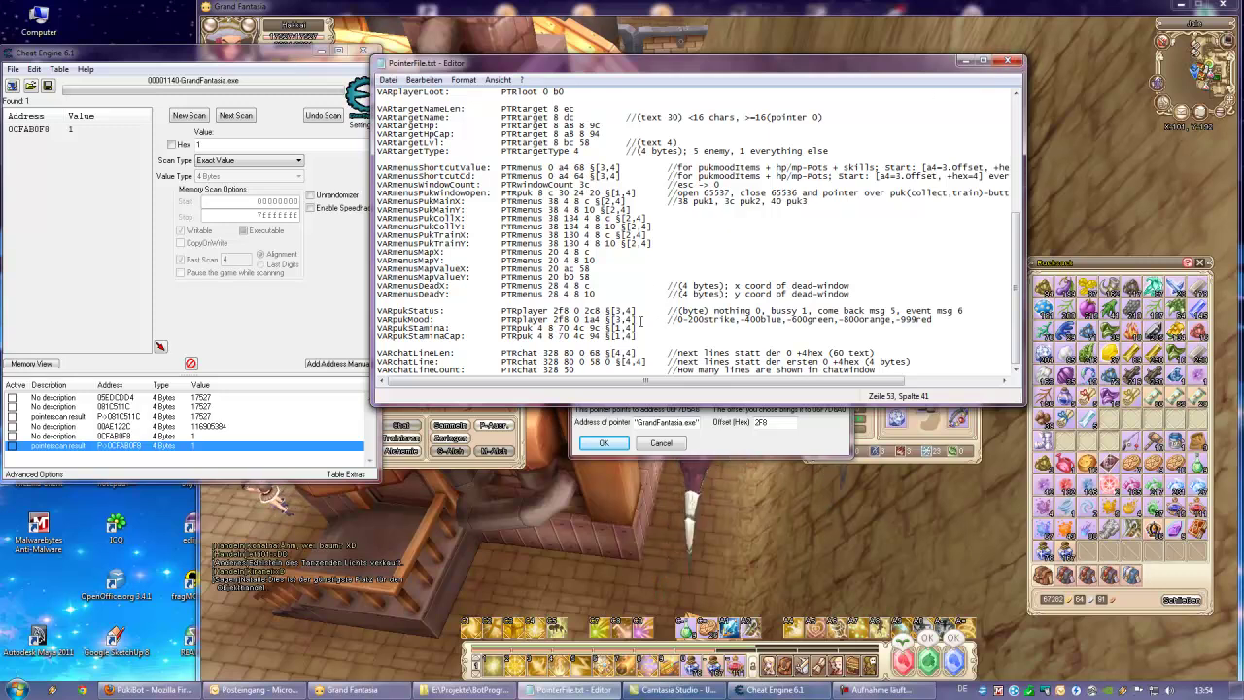
{"action": "scroll", "coordinate": [640, 320], "scroll_direction": "up", "scroll_amount": 8}
{"action": "scroll", "coordinate": [641, 320], "scroll_direction": "down", "scroll_amount": 8}
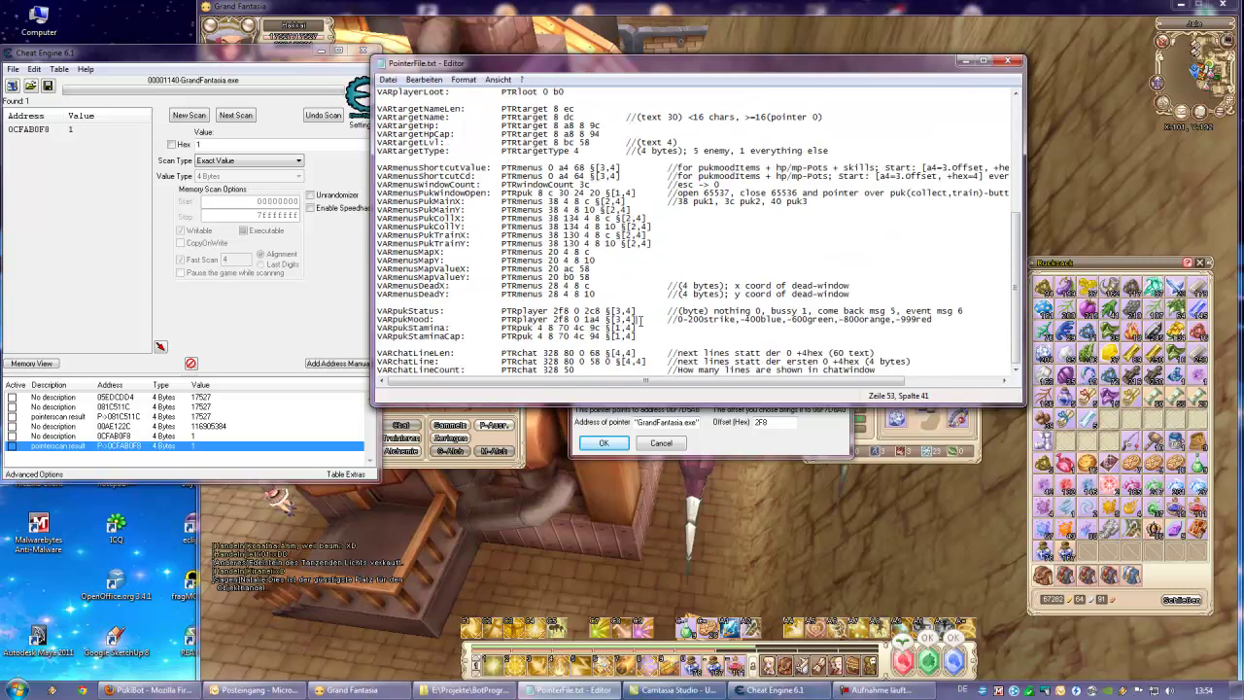